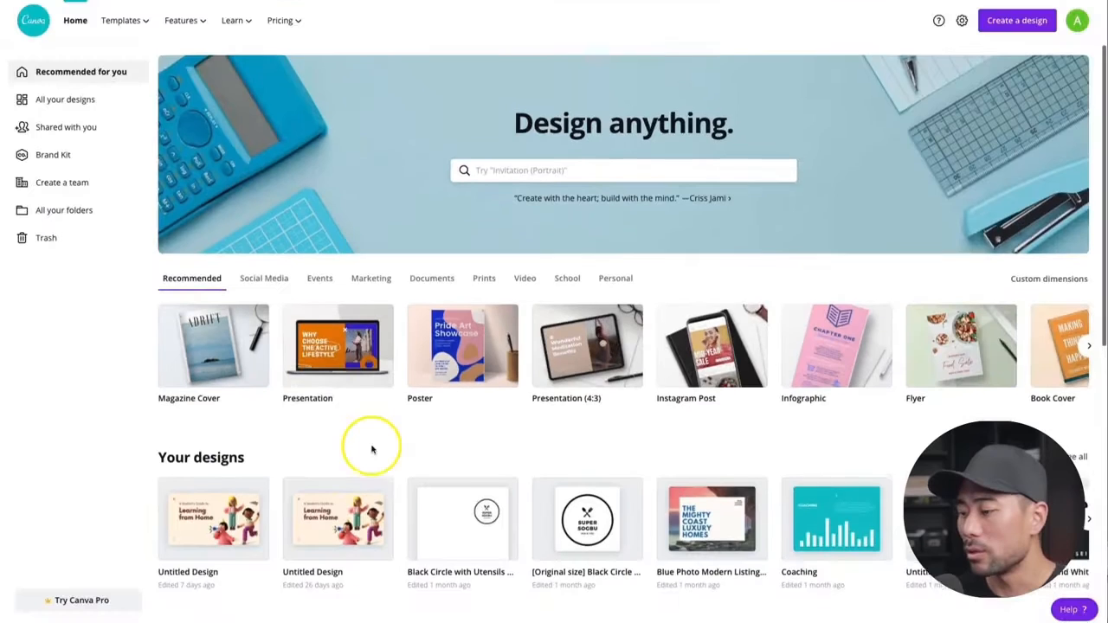
- Look over the home page, the collection of all designs, the designs shared with the account and the Brand Kit
scroll(373, 448, "down", 1)
scroll(372, 448, "down", 1)
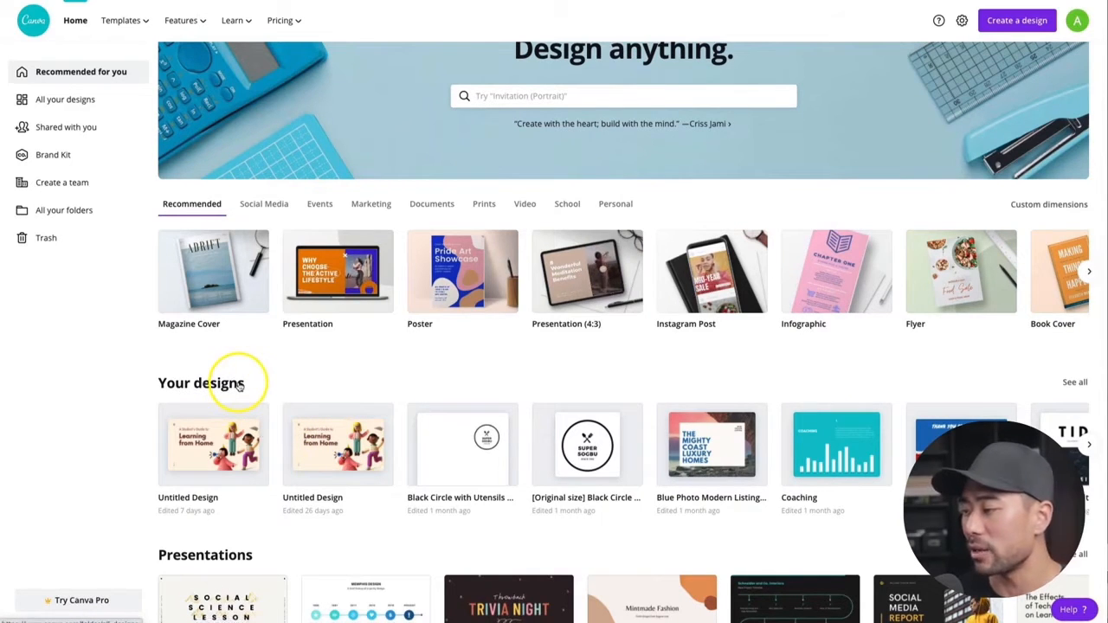
scroll(235, 372, "up", 1)
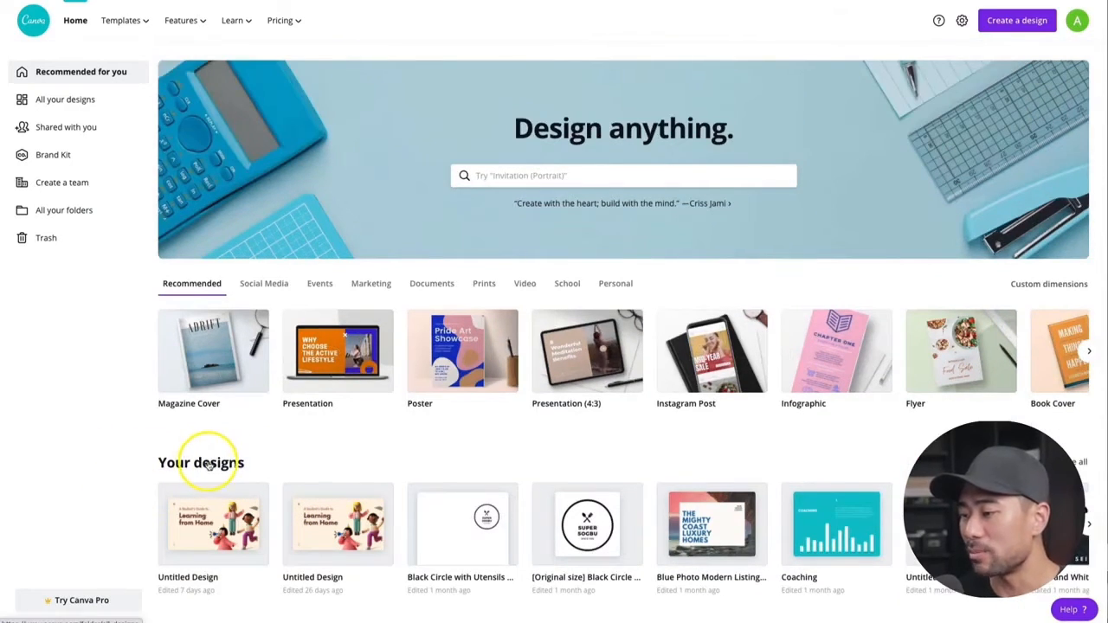
left_click(69, 102)
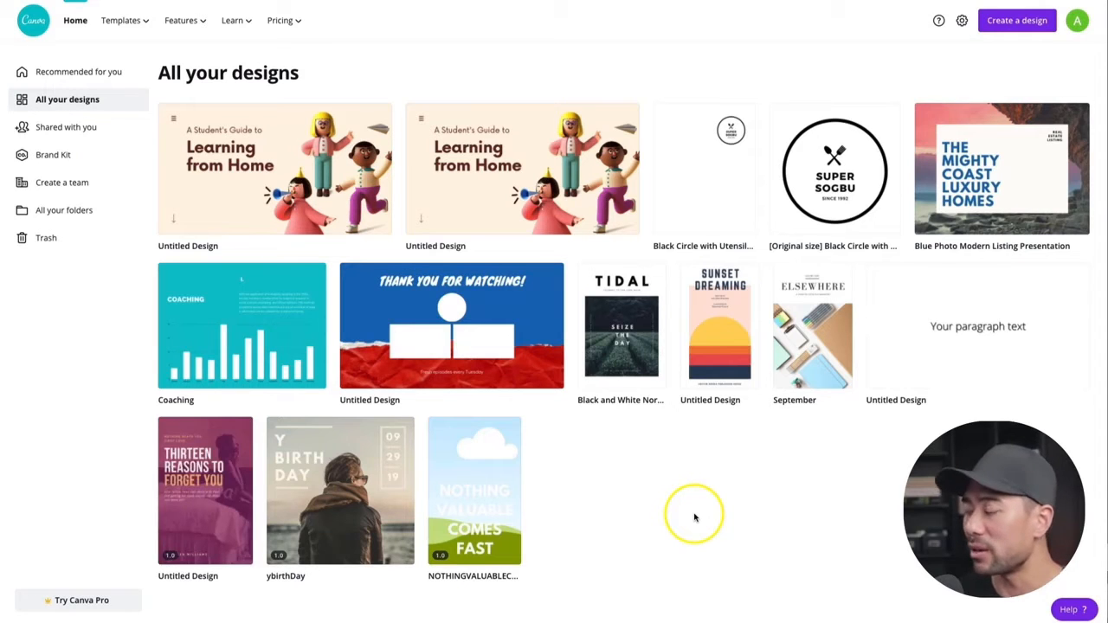
left_click(64, 129)
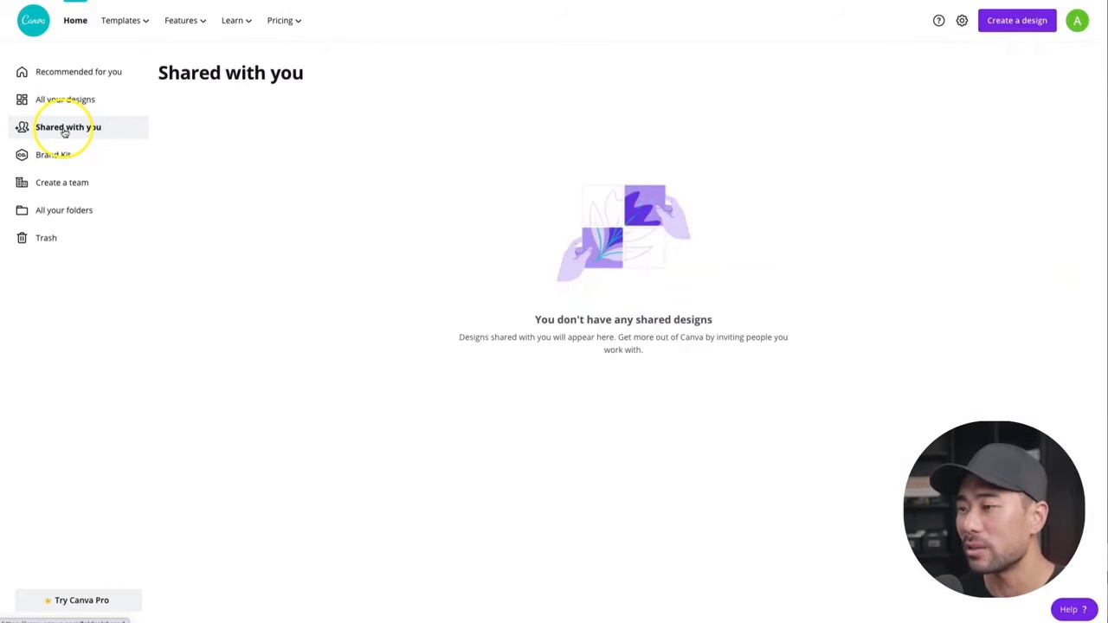
left_click(57, 158)
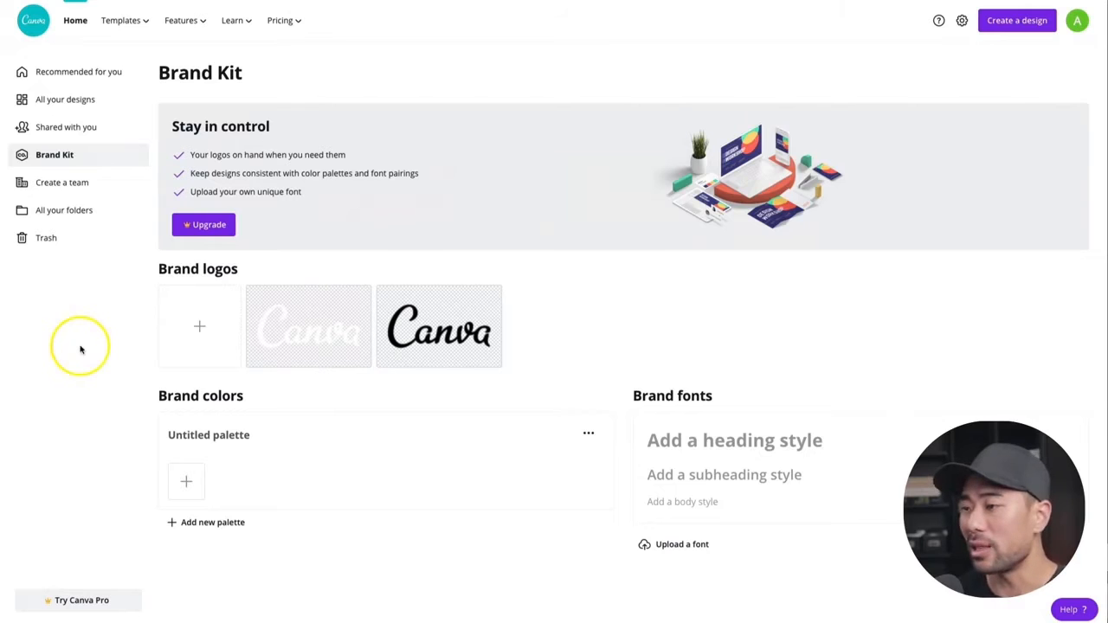
- Create a new folder named Instagram among all the account's folders
left_click(59, 182)
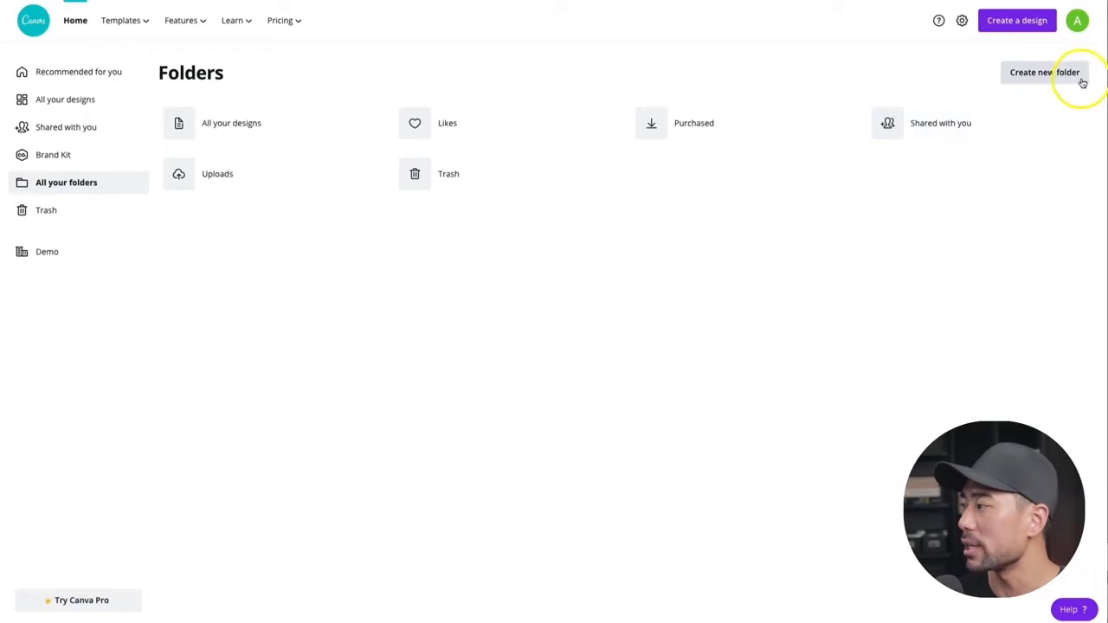
left_click(1054, 73)
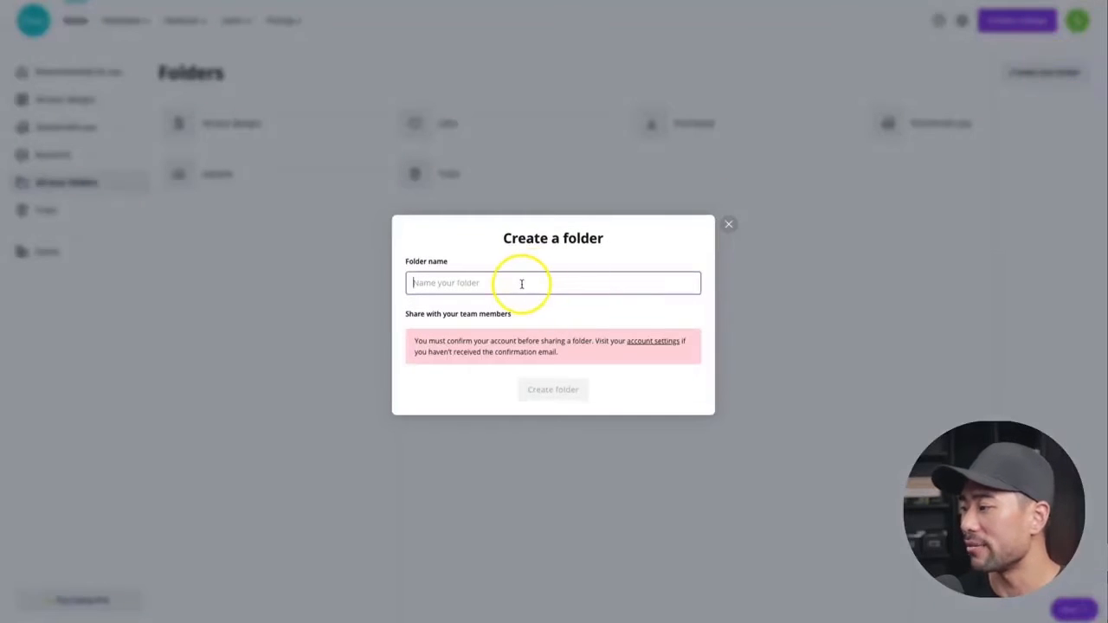
type("Instagram")
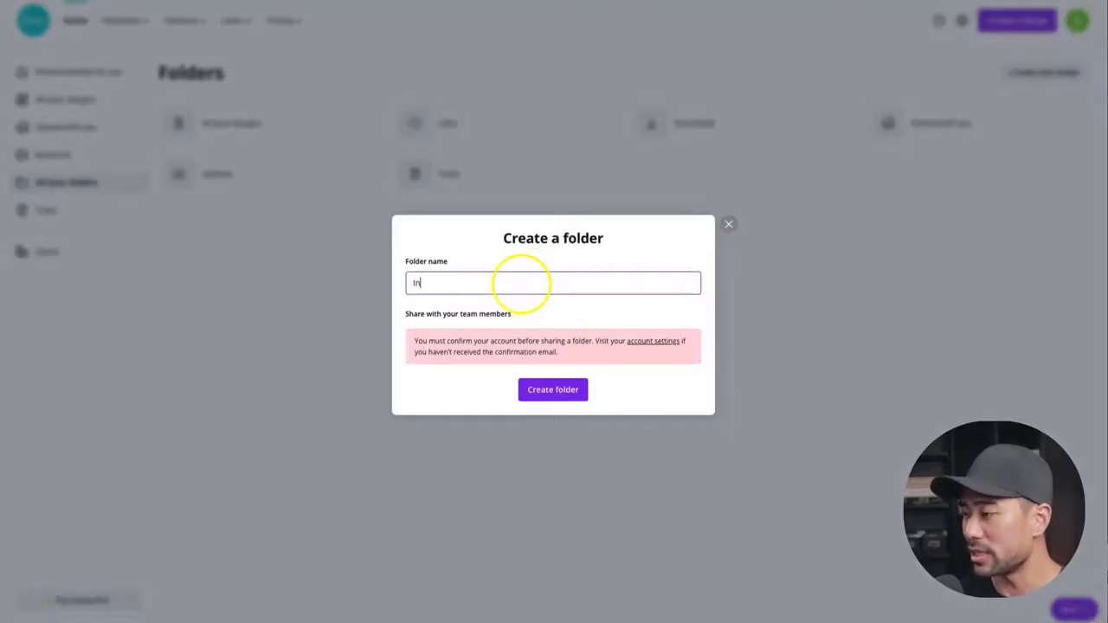
left_click(554, 391)
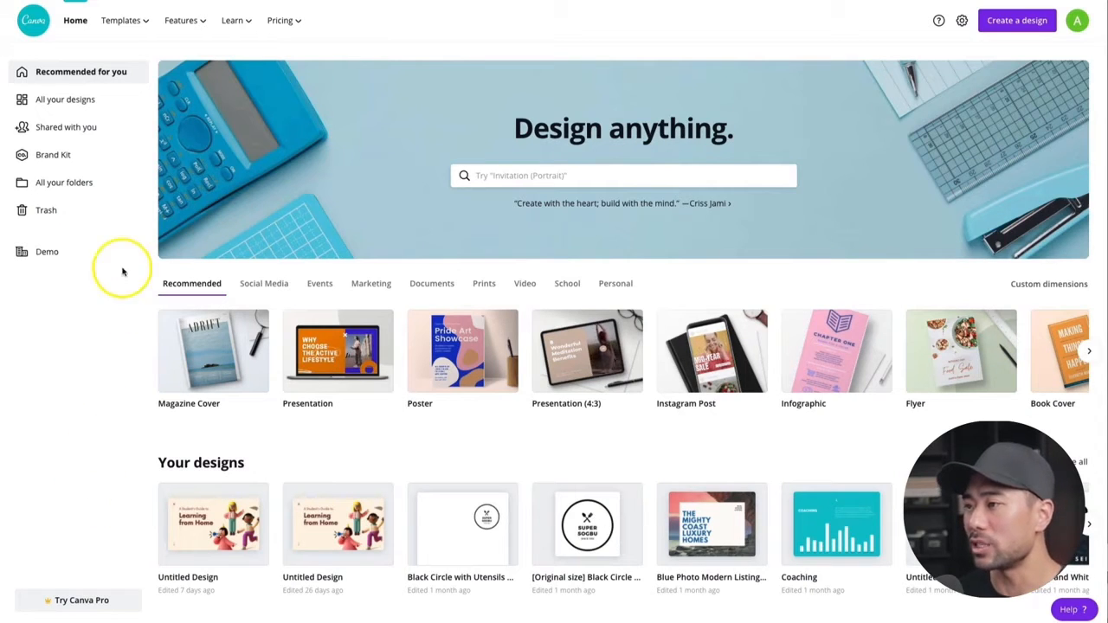
mouse_move(136, 28)
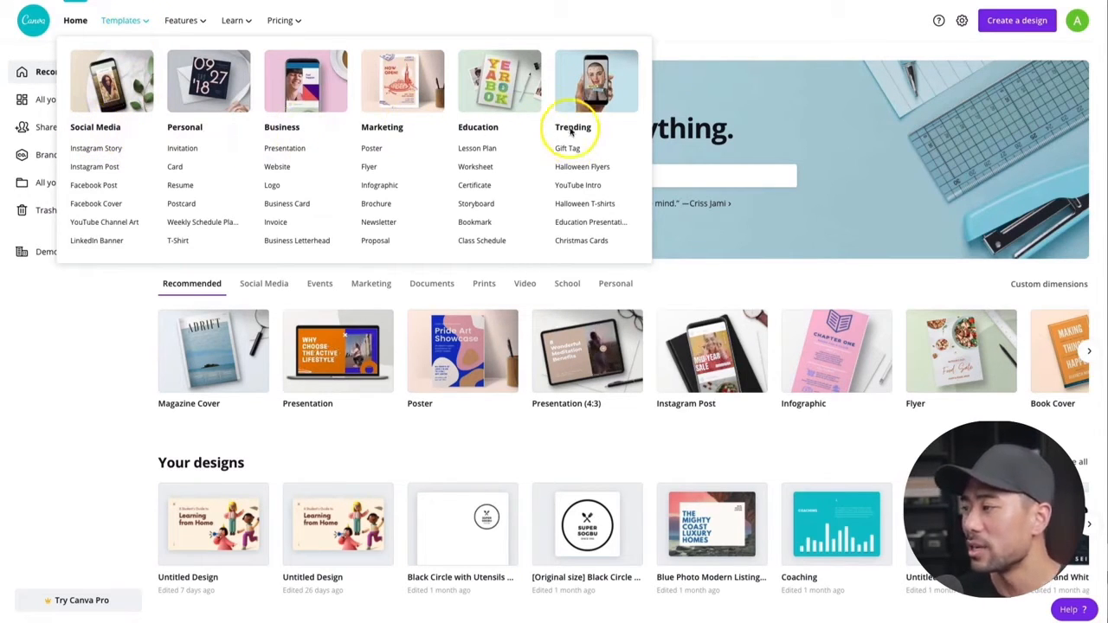
mouse_move(180, 23)
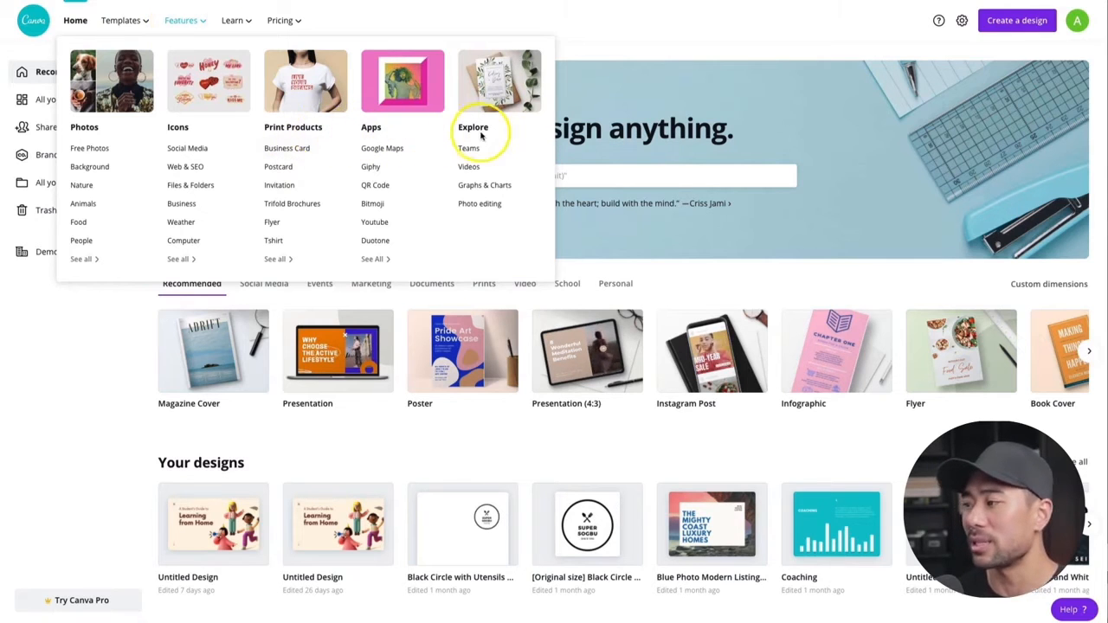
mouse_move(239, 19)
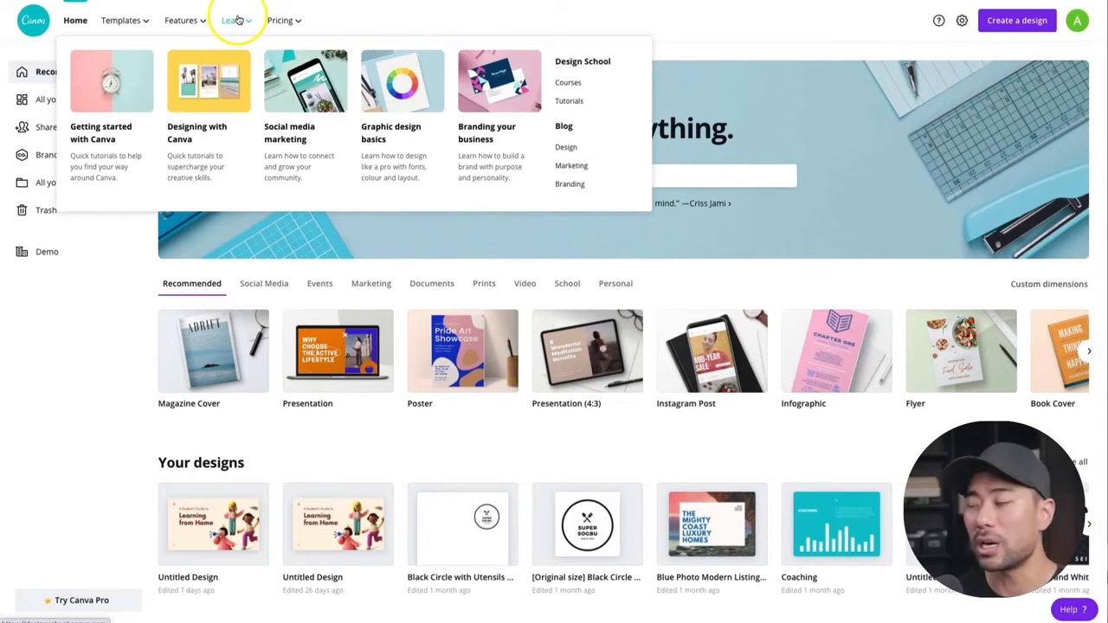
mouse_move(292, 26)
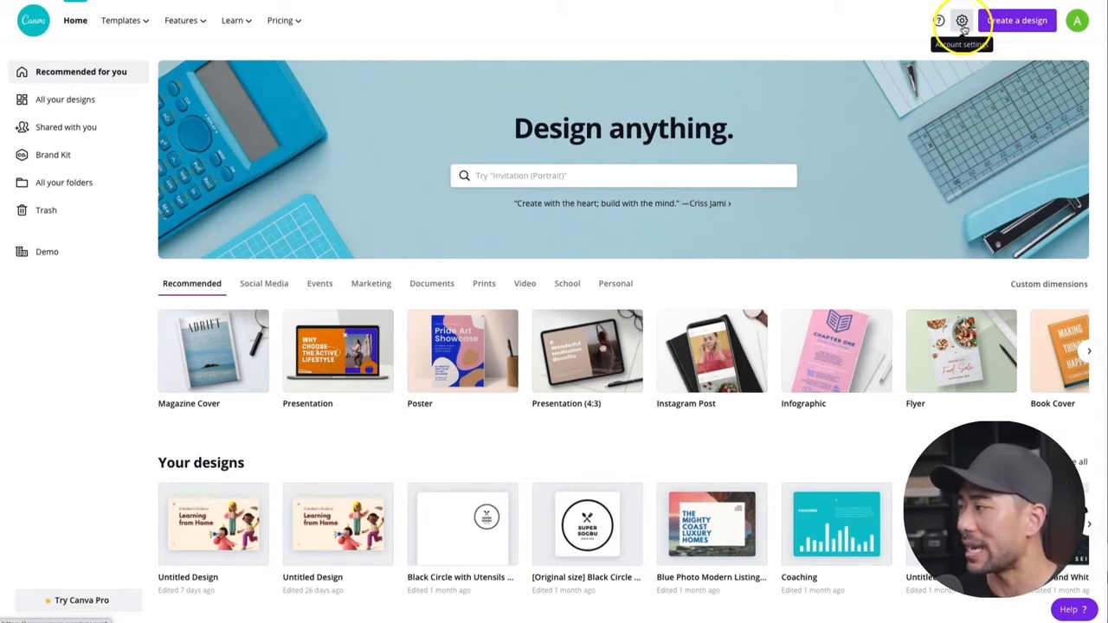
- Search for "logo" templates from the home page, look at the results and return to the home page
left_click(498, 174)
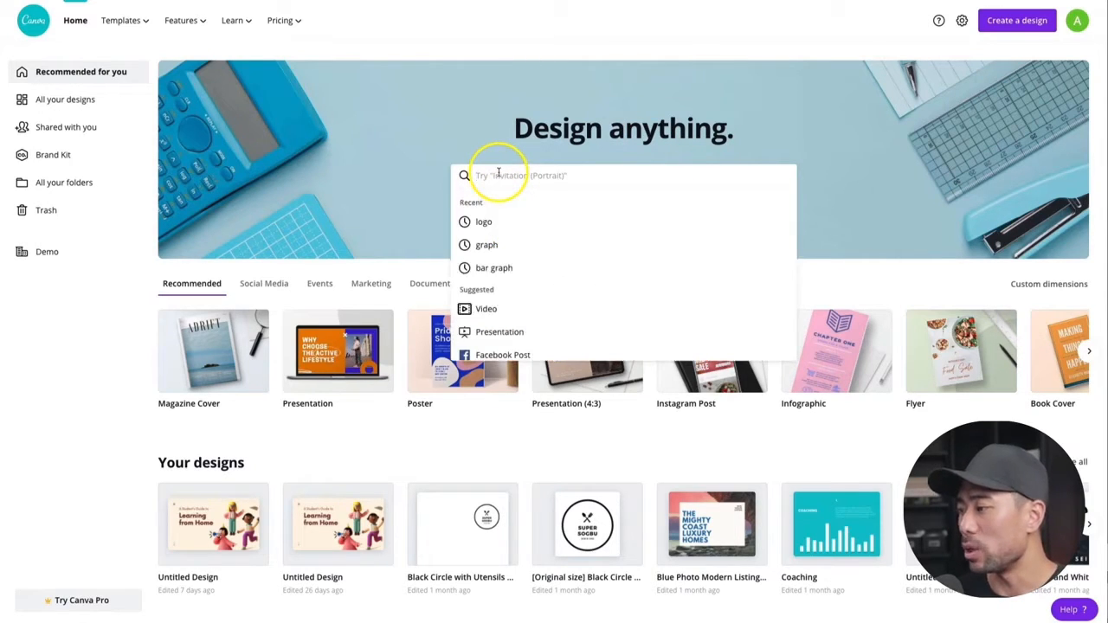
type("logo")
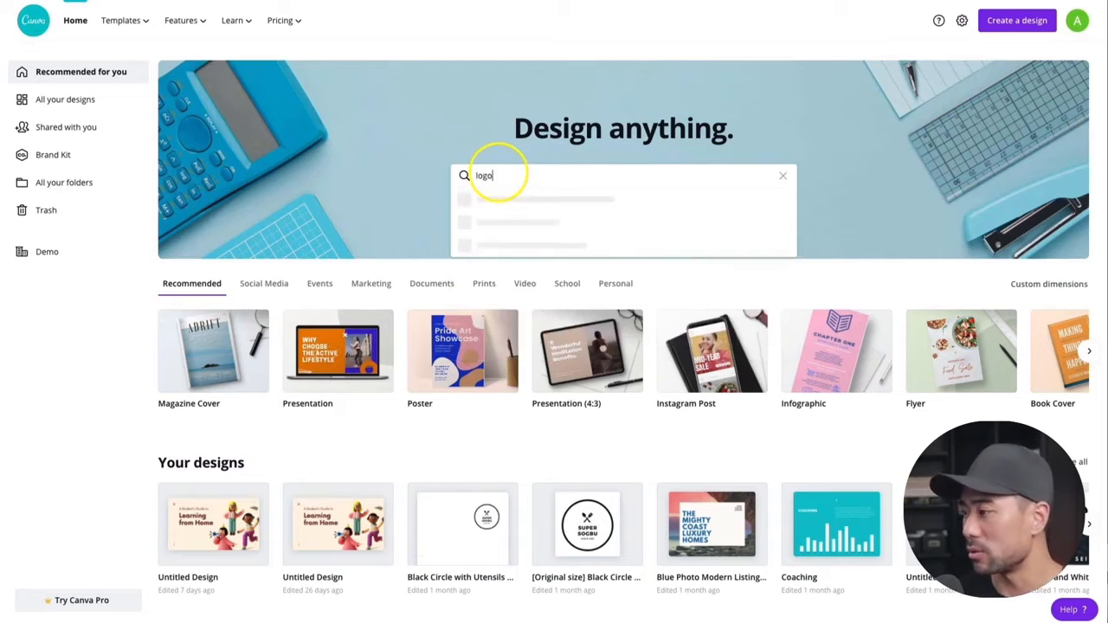
key("Return")
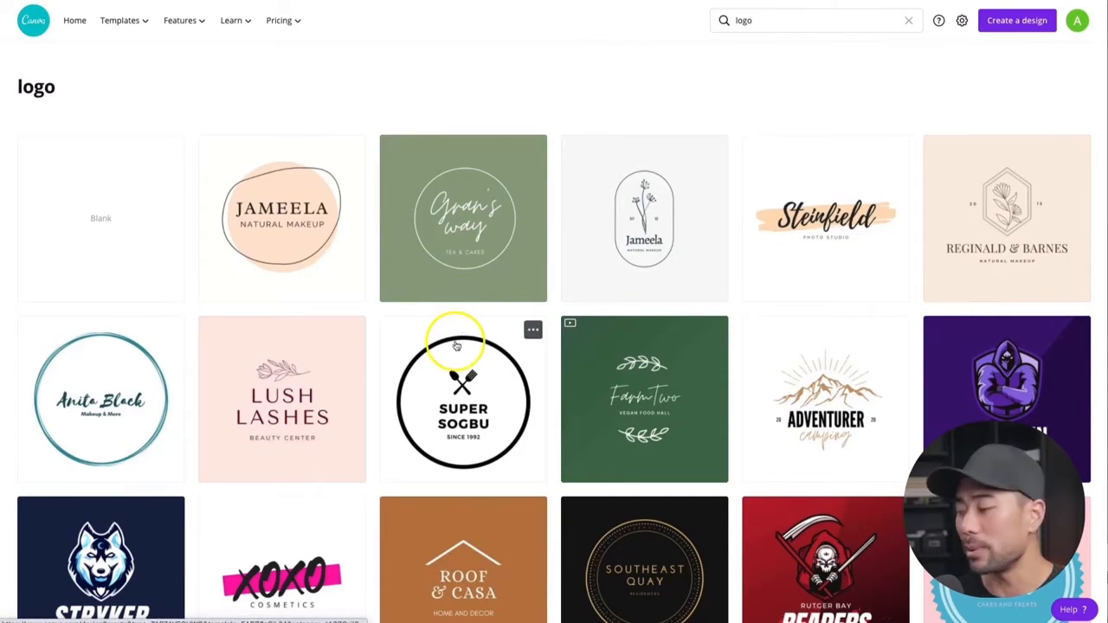
key("alt+Left")
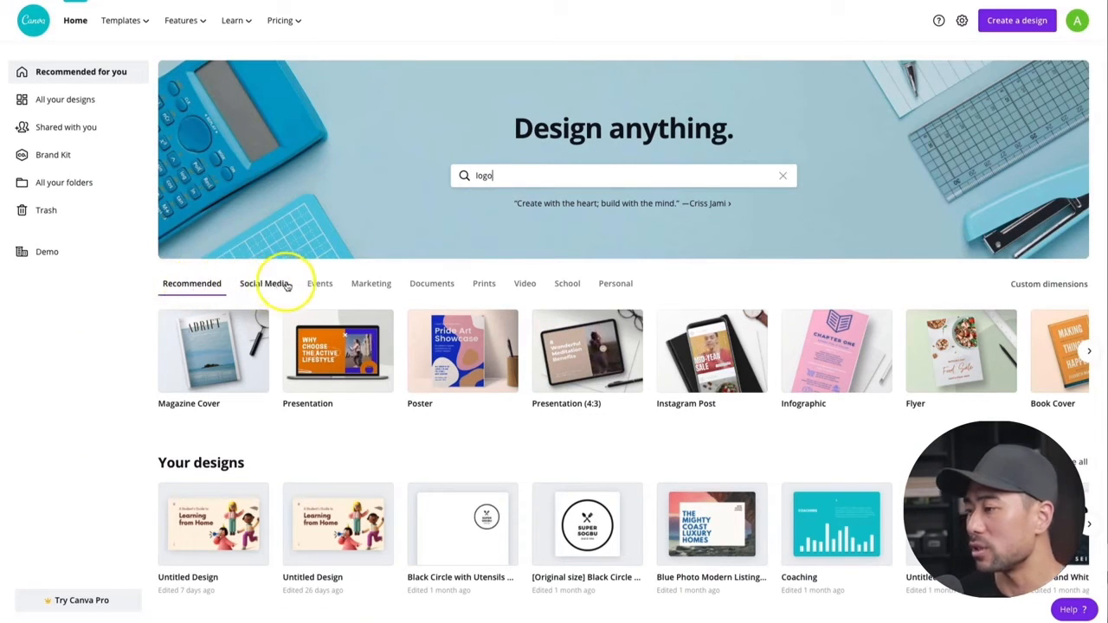
- Browse the recommended design types on the home page, from magazine covers through to cards
scroll(509, 353, "right", 2)
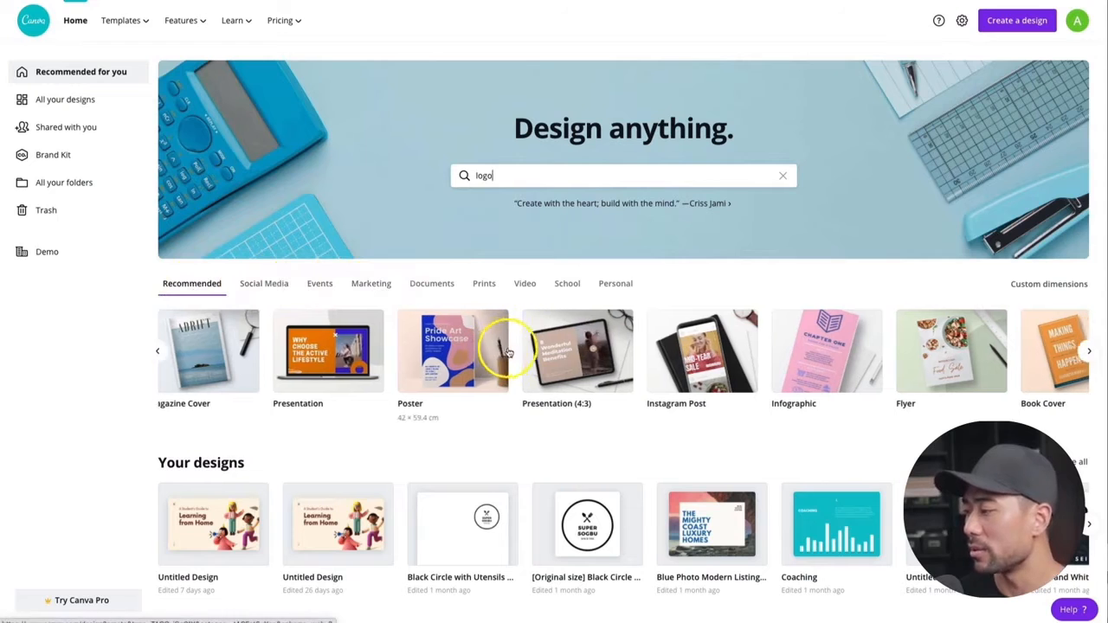
scroll(508, 352, "right", 8)
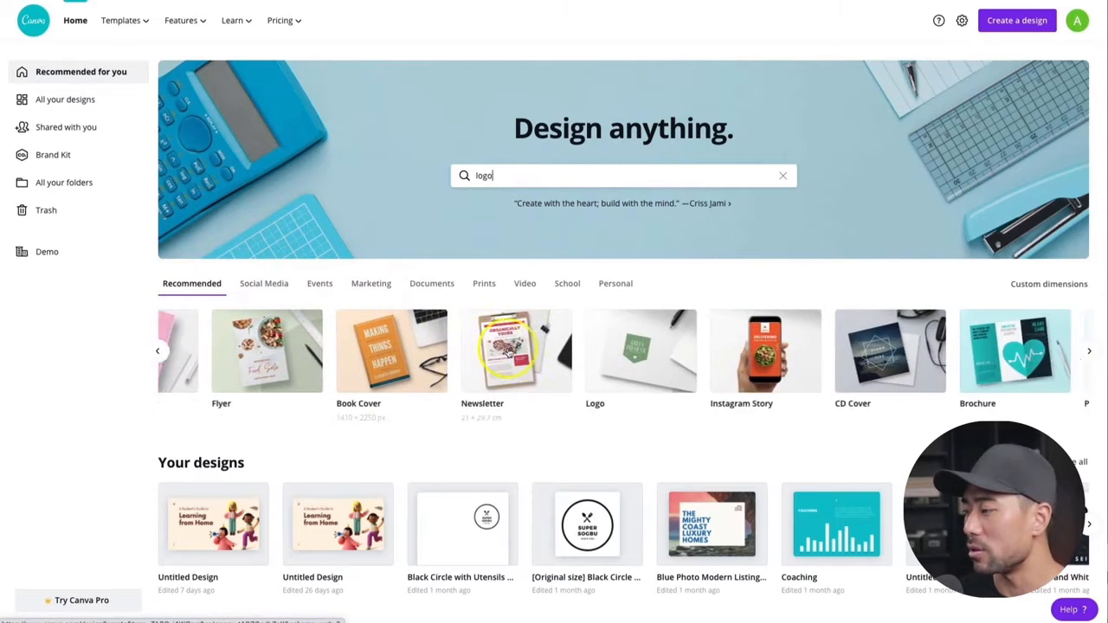
scroll(509, 346, "right", 2)
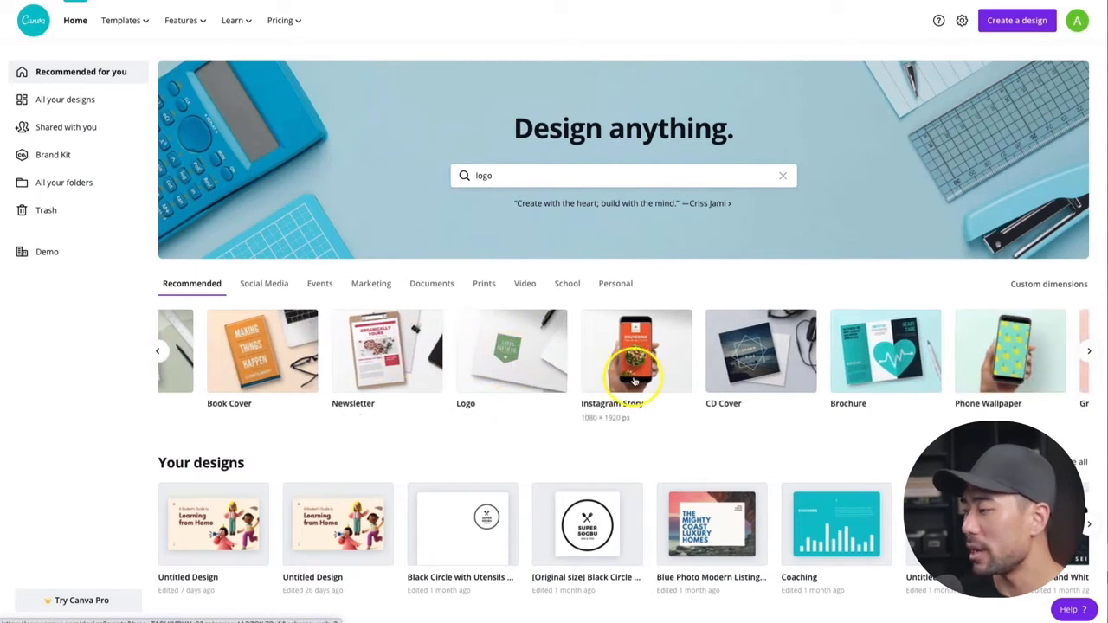
scroll(634, 376, "right", 4)
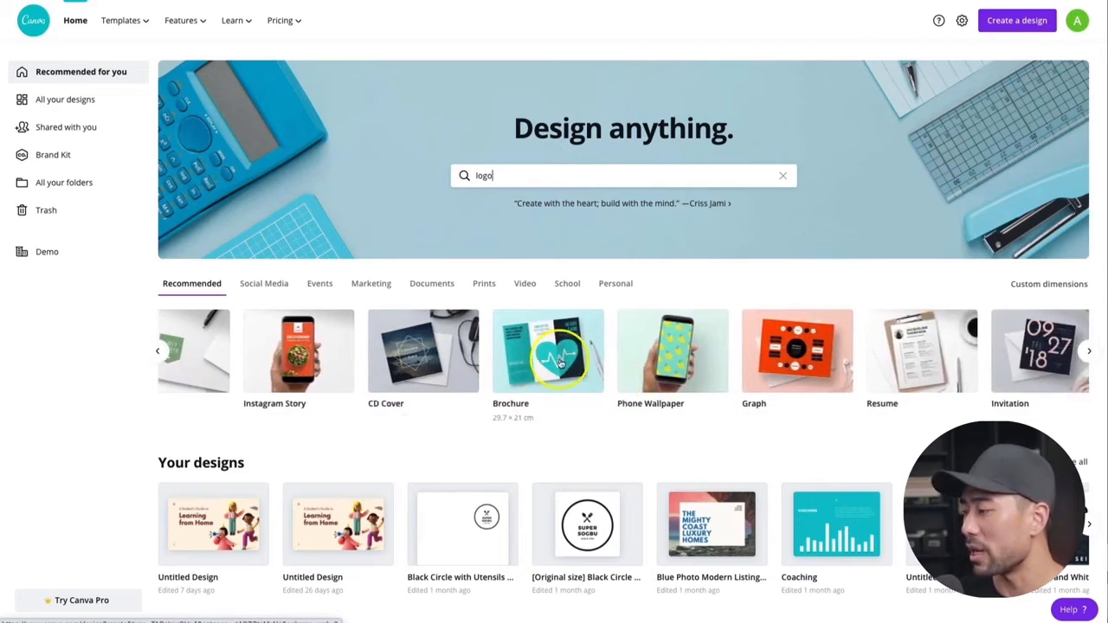
scroll(558, 363, "right", 4)
scroll(560, 363, "down", 1)
scroll(561, 363, "down", 7)
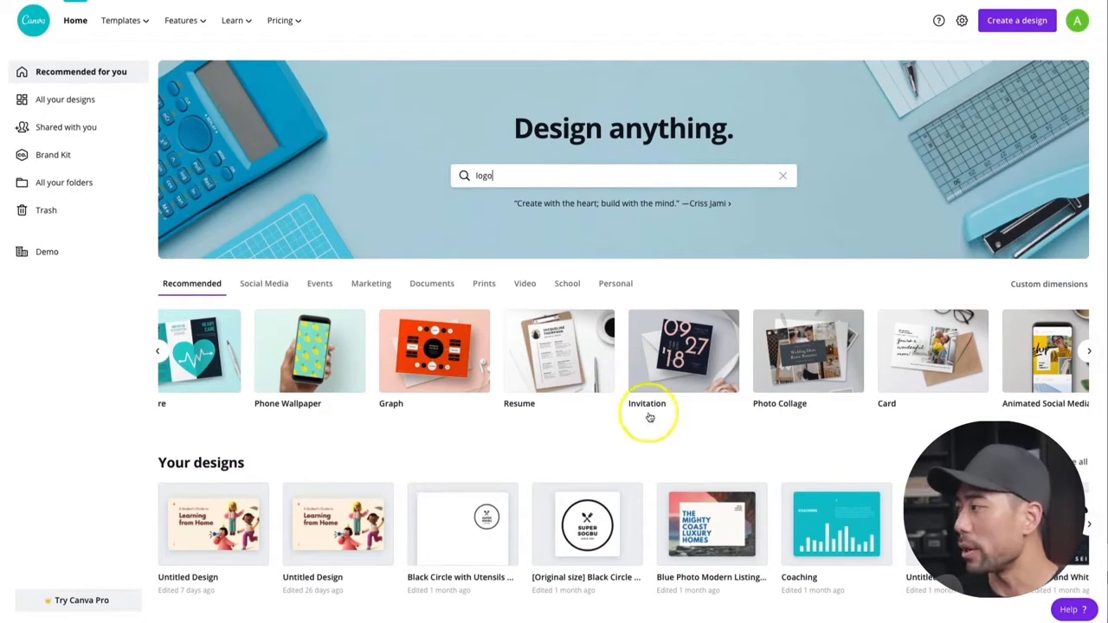
- Look through the suggested formats for creating a new design and dismiss the list
left_click(1014, 29)
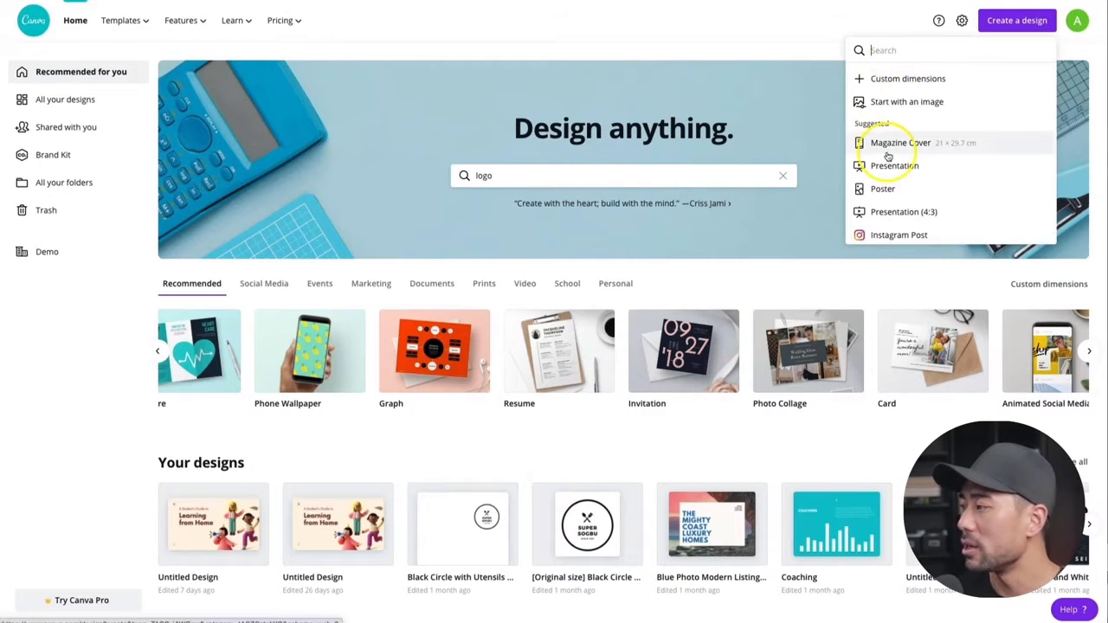
scroll(887, 151, "down", 5)
scroll(887, 156, "down", 3)
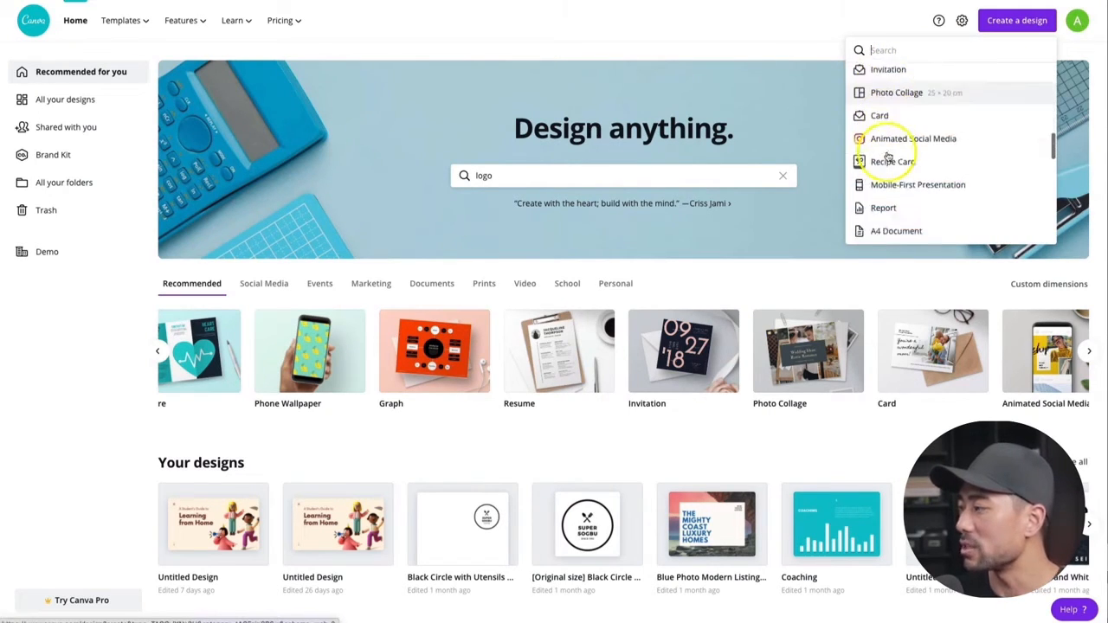
left_click(698, 20)
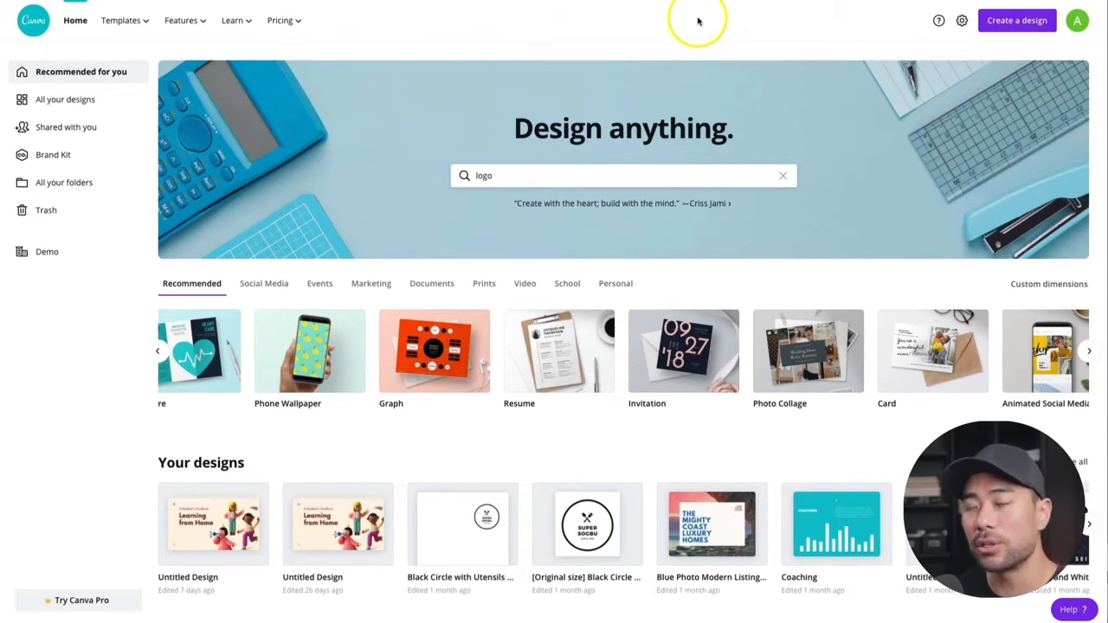
- Inspect the custom dimensions option for a new design, including its available units, and close it without creating anything
left_click(1025, 24)
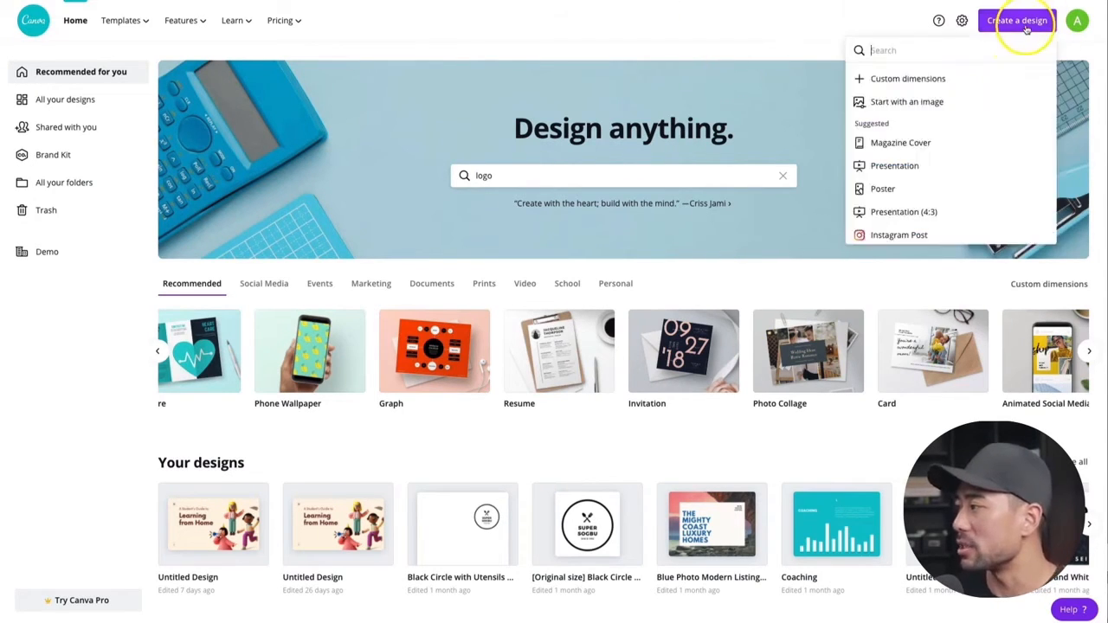
left_click(909, 77)
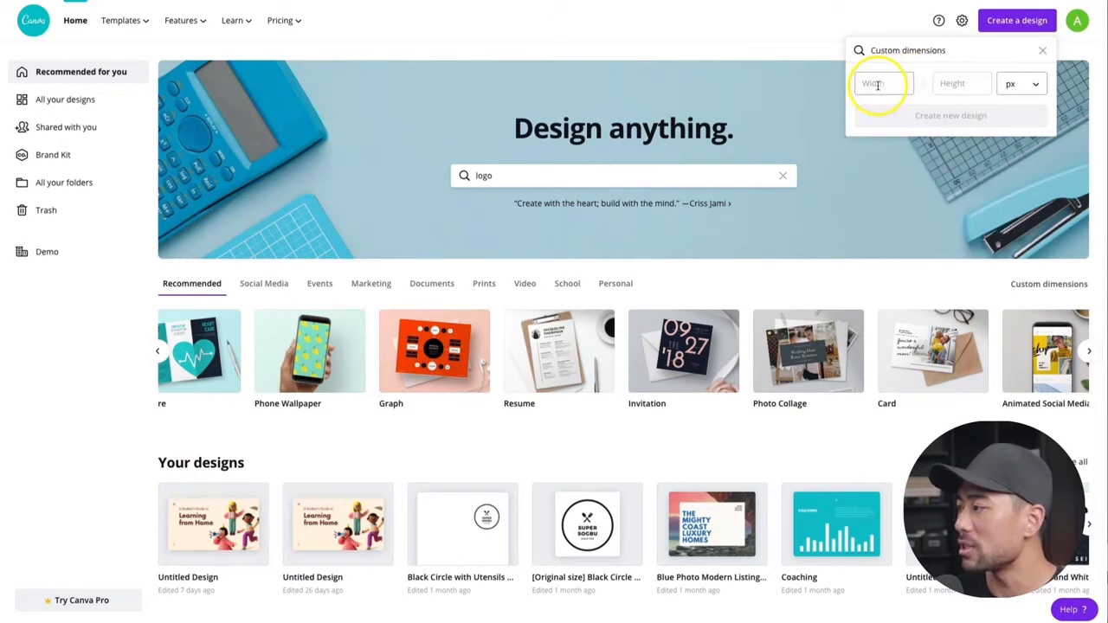
left_click(1033, 90)
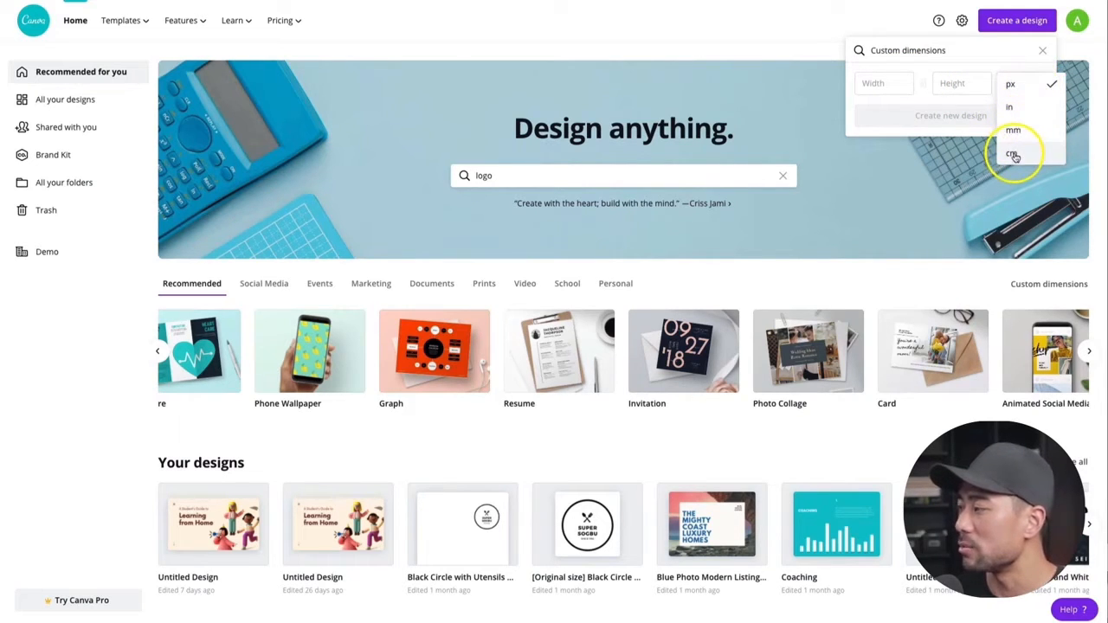
left_click(862, 227)
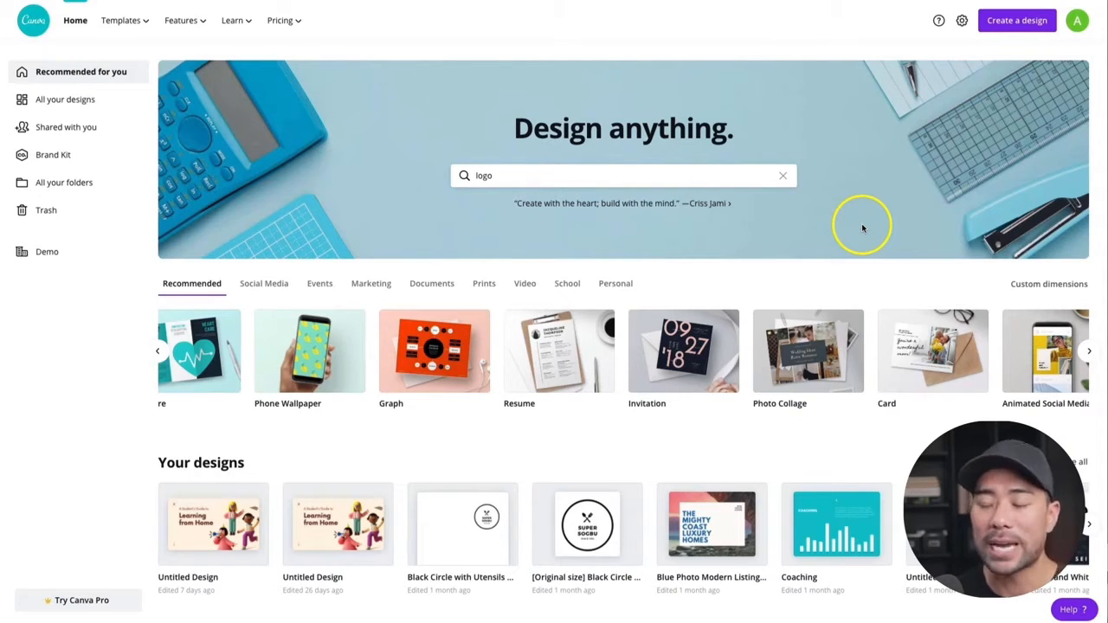
- Search for "instagram post", open the 1080 × 1080 px Instagram Post format and browse its templates
left_click(263, 286)
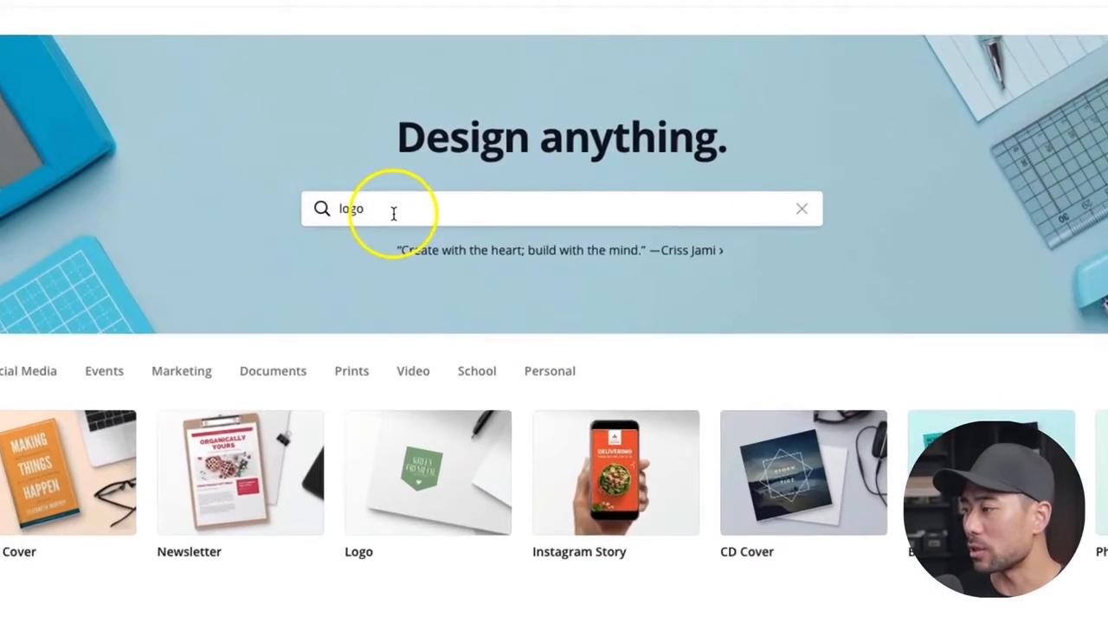
left_click(393, 213)
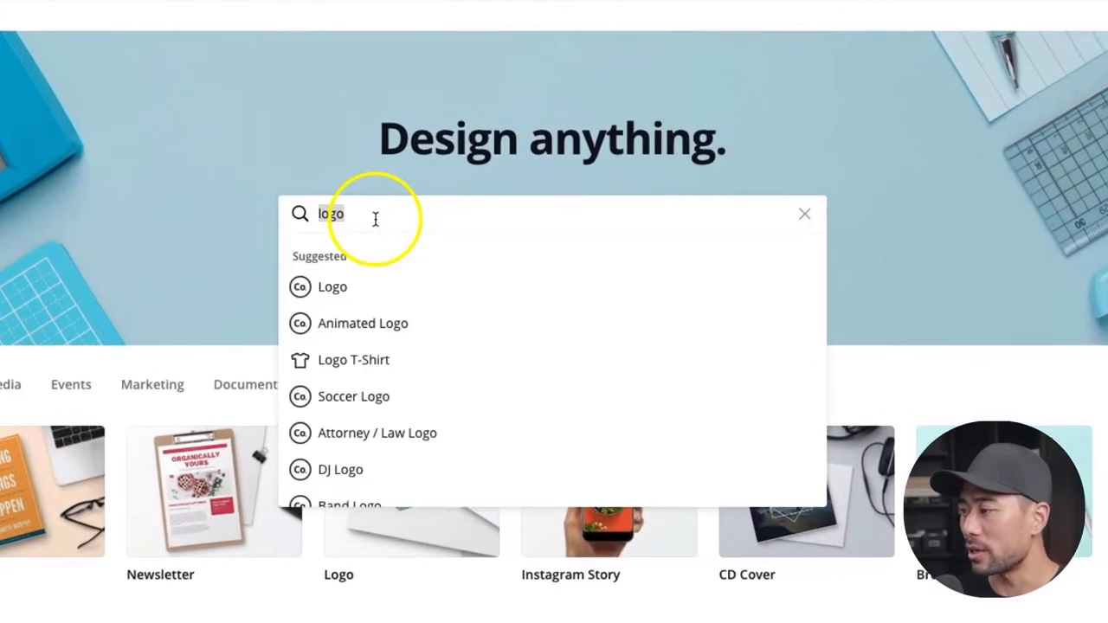
type("instagram ")
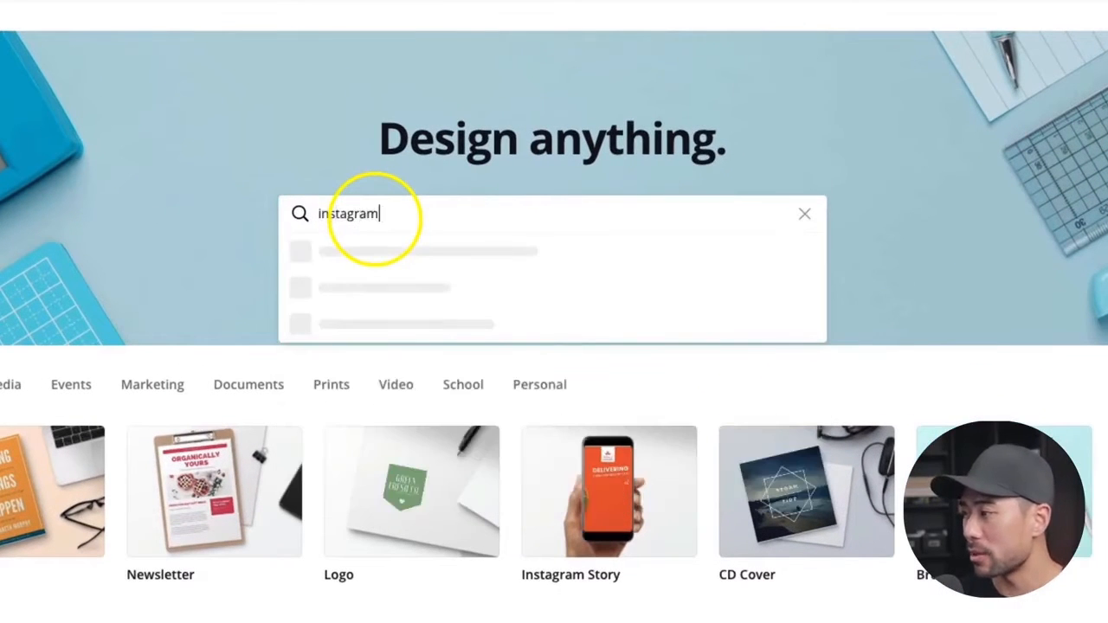
type("post")
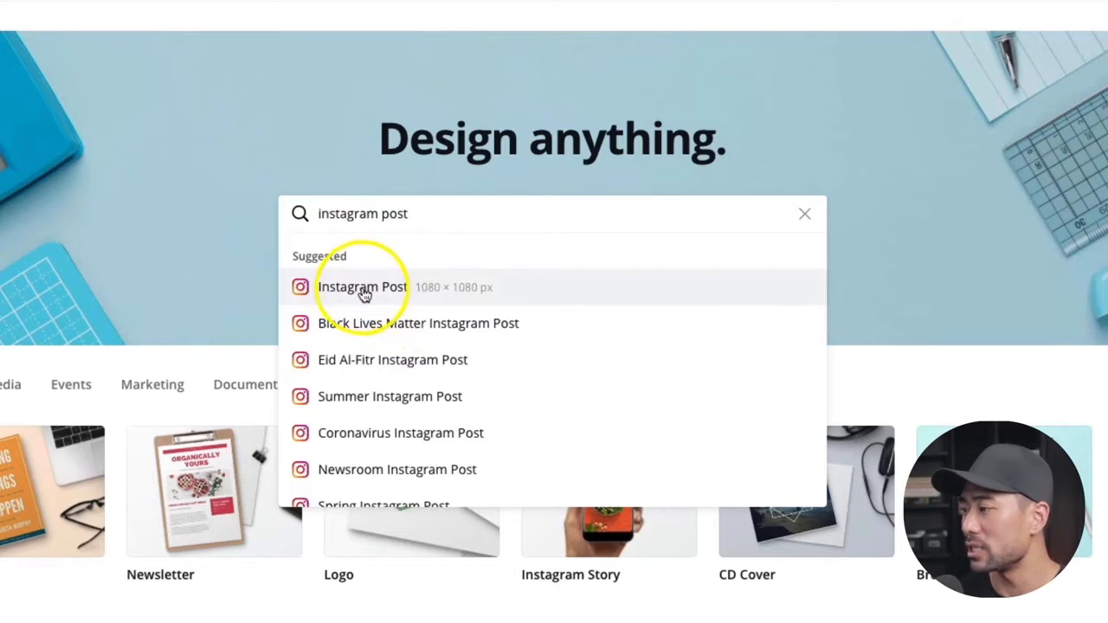
left_click(451, 291)
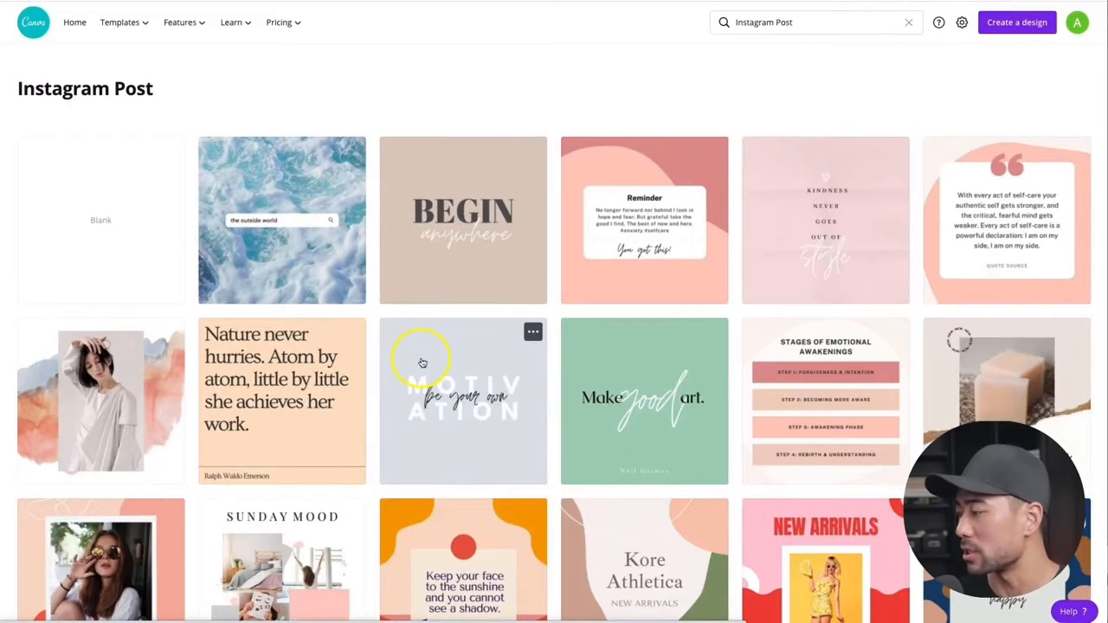
scroll(422, 361, "down", 6)
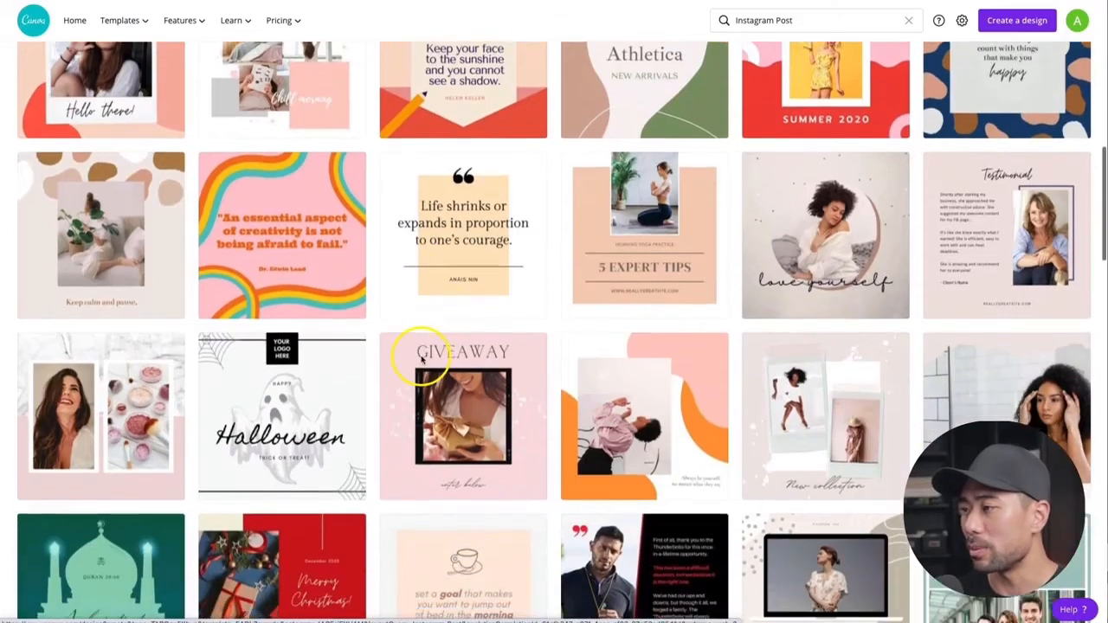
- Browse the Instagram Post templates and open the "Sunday Mood" photo collage template for editing
scroll(422, 361, "down", 4)
scroll(423, 362, "up", 10)
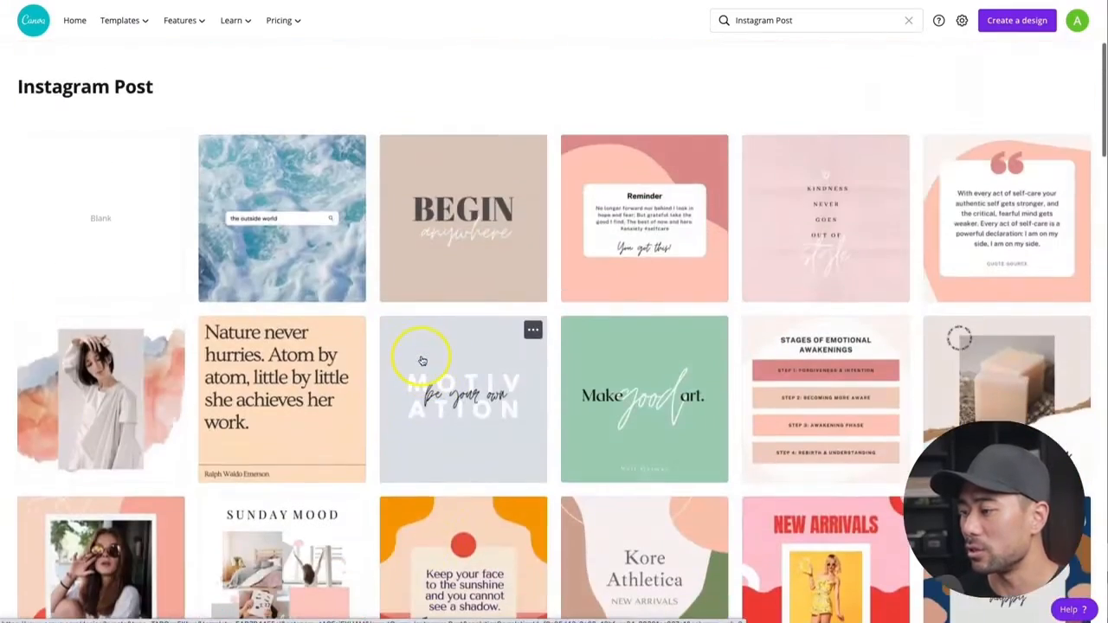
scroll(407, 370, "down", 2)
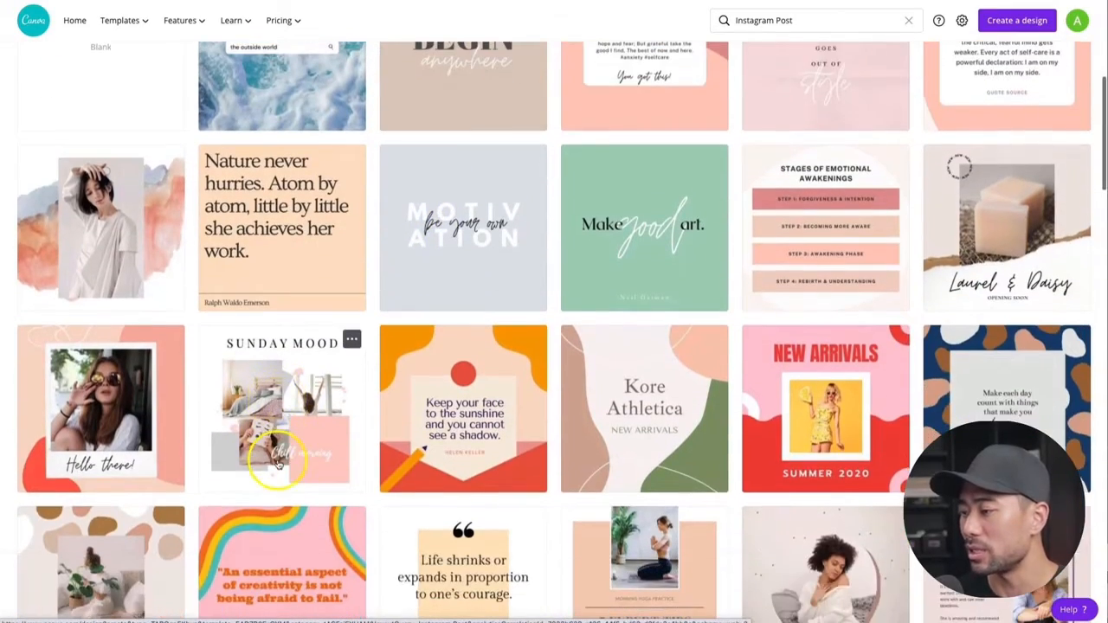
left_click(280, 410)
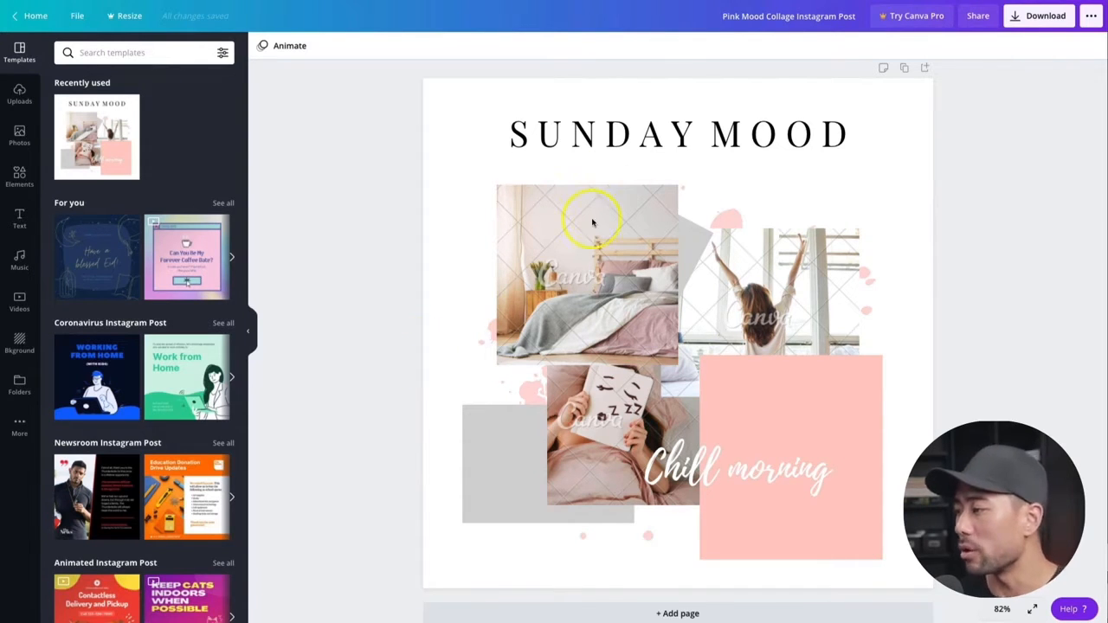
- Inspect the watermark removal option for the bedroom photo in the collage, then deselect the photo
left_click(550, 322)
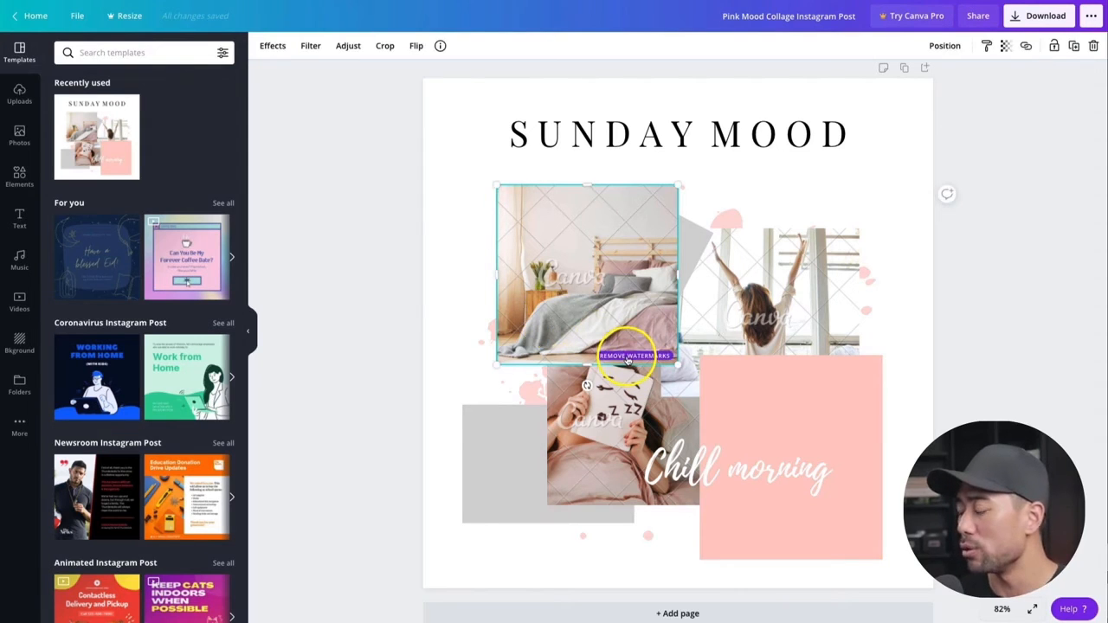
left_click(629, 356)
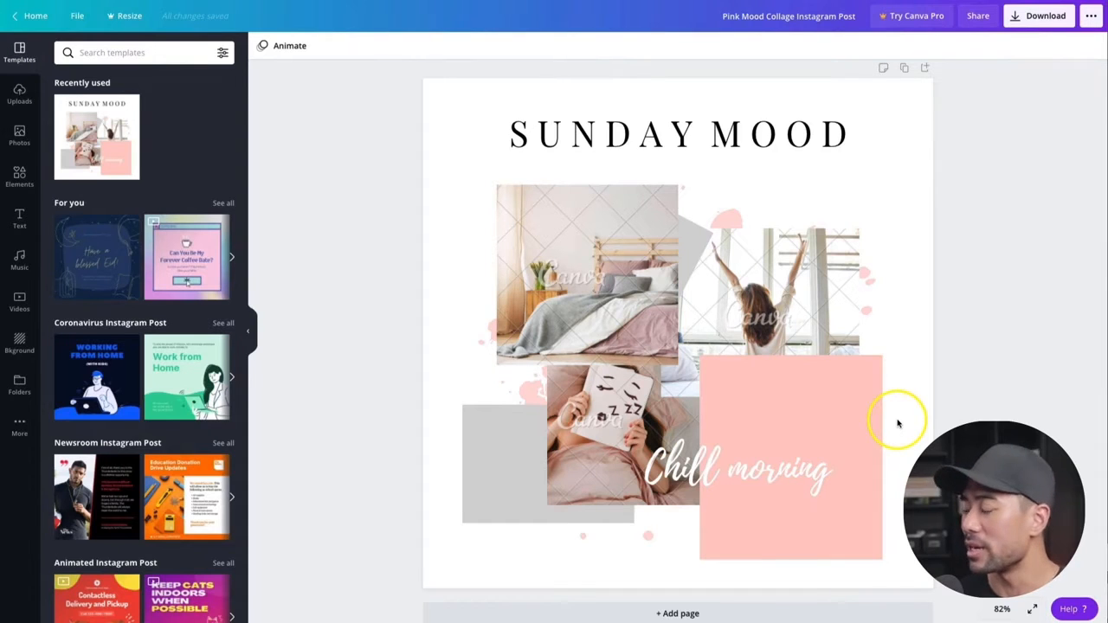
left_click(615, 292)
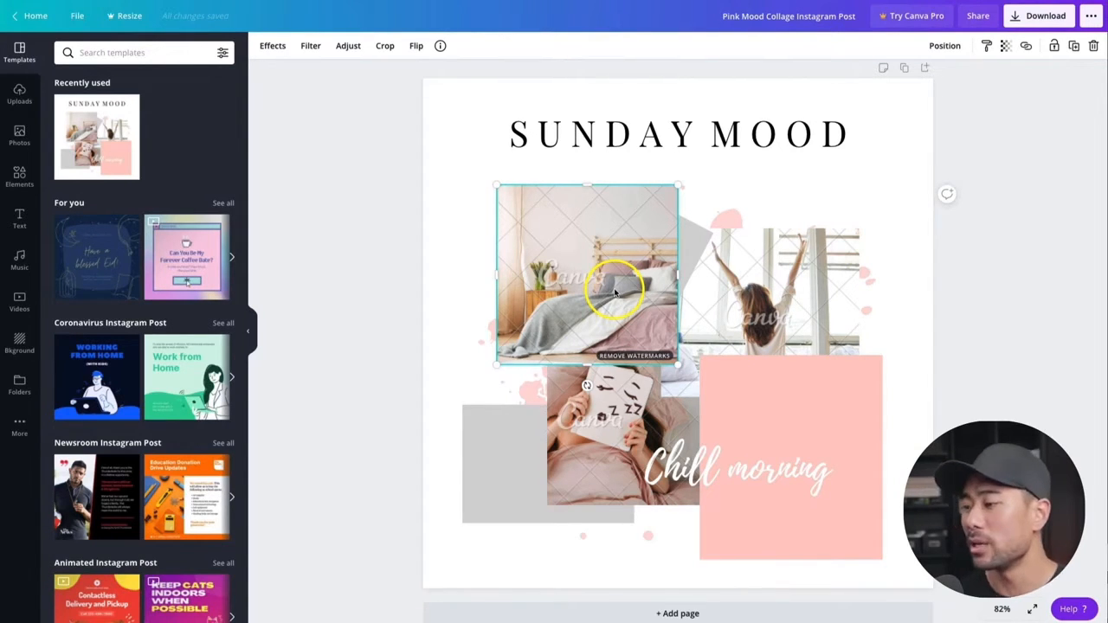
left_click(398, 388)
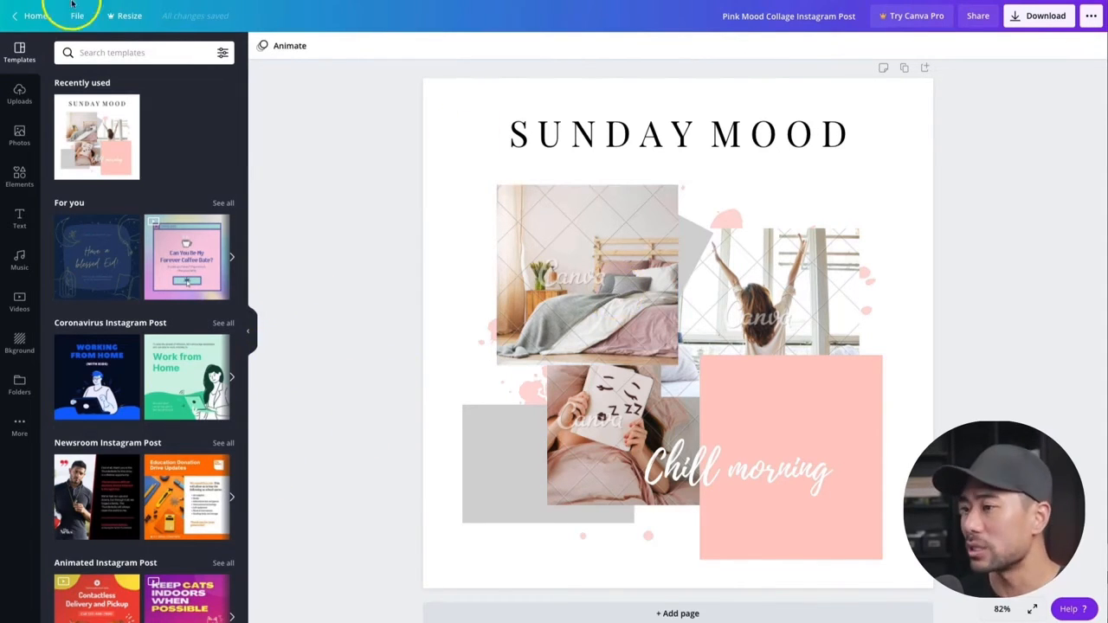
- Rename the design as "Instagram Post - Inspirational"
left_click(752, 18)
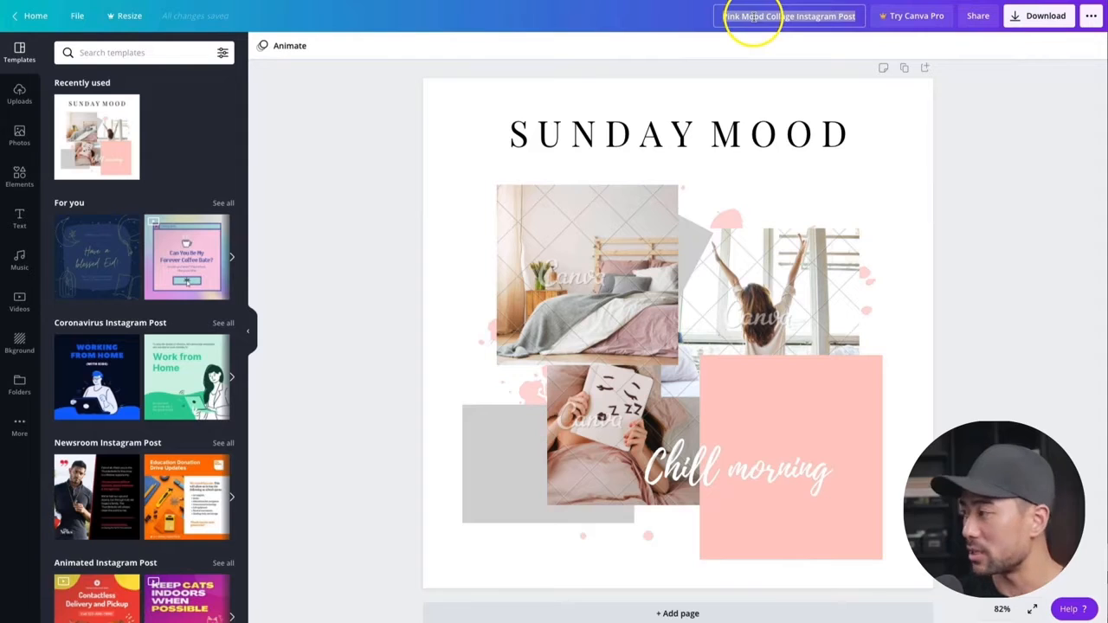
type("Instagram Pos")
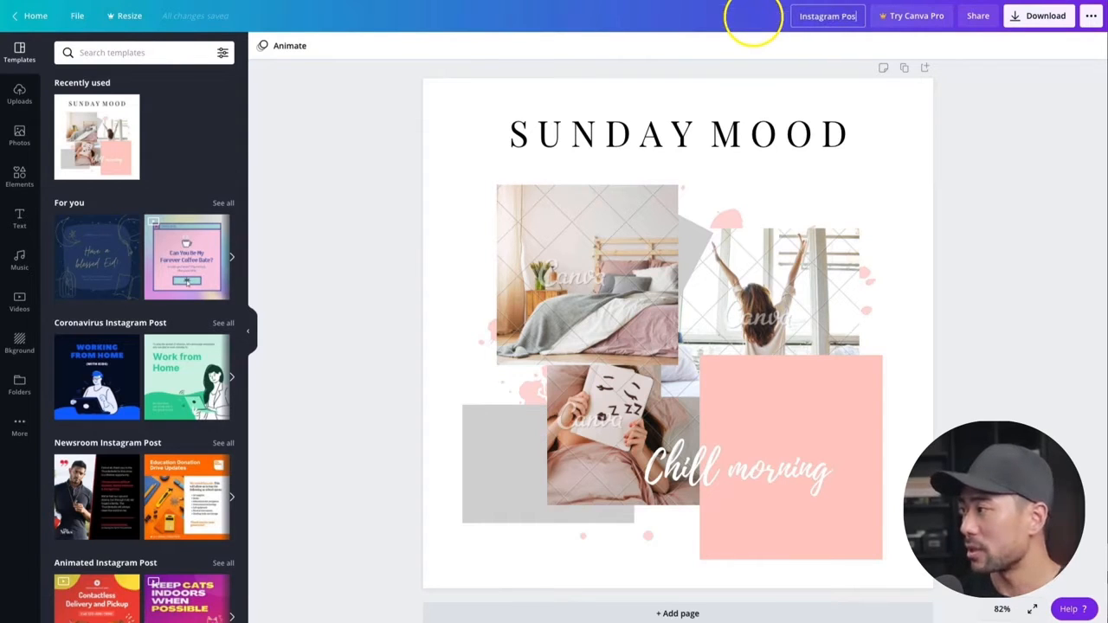
type("t")
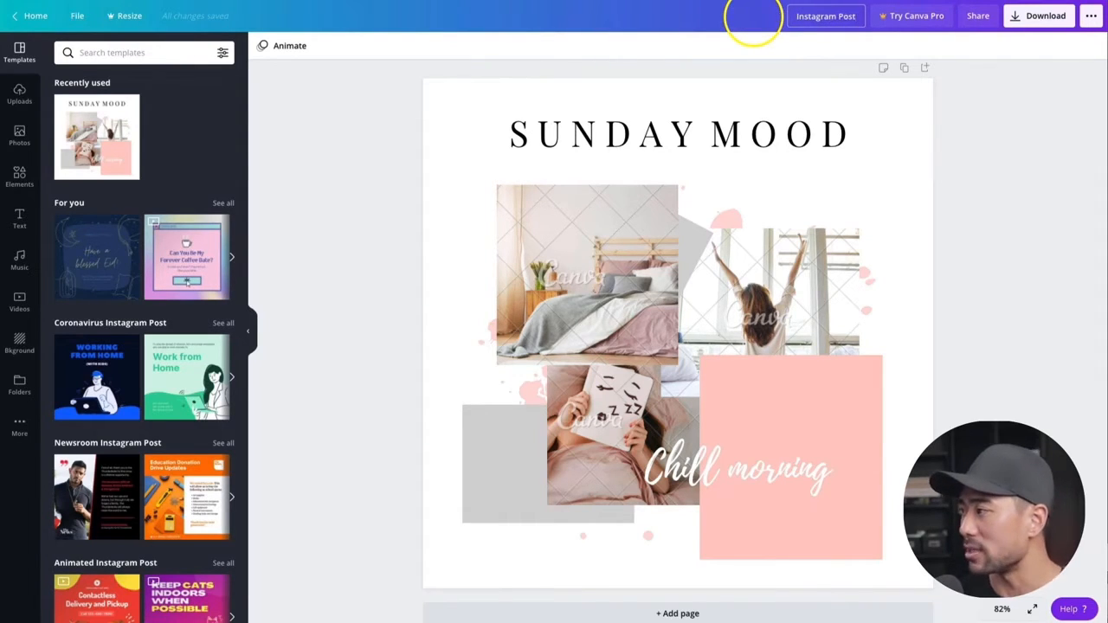
type(" - Inspiratio")
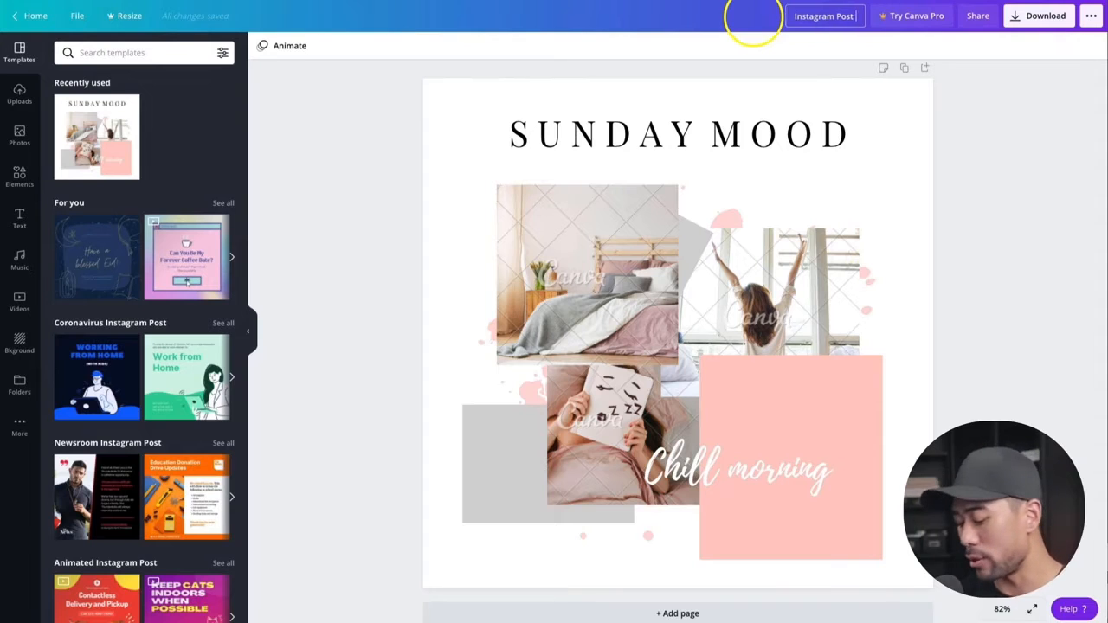
type("nal")
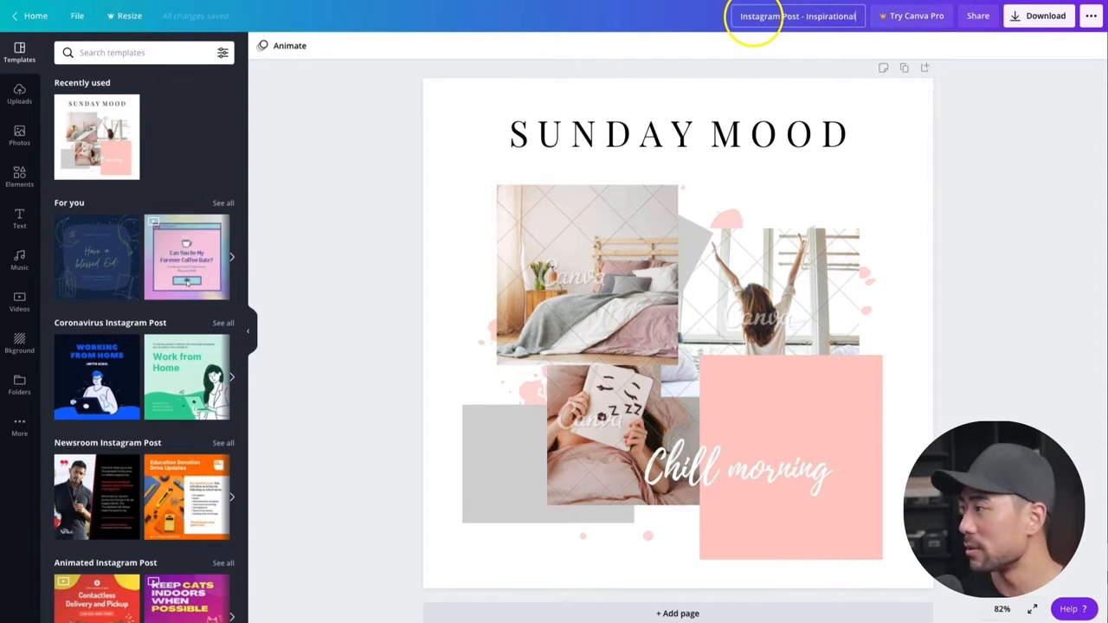
key("Return")
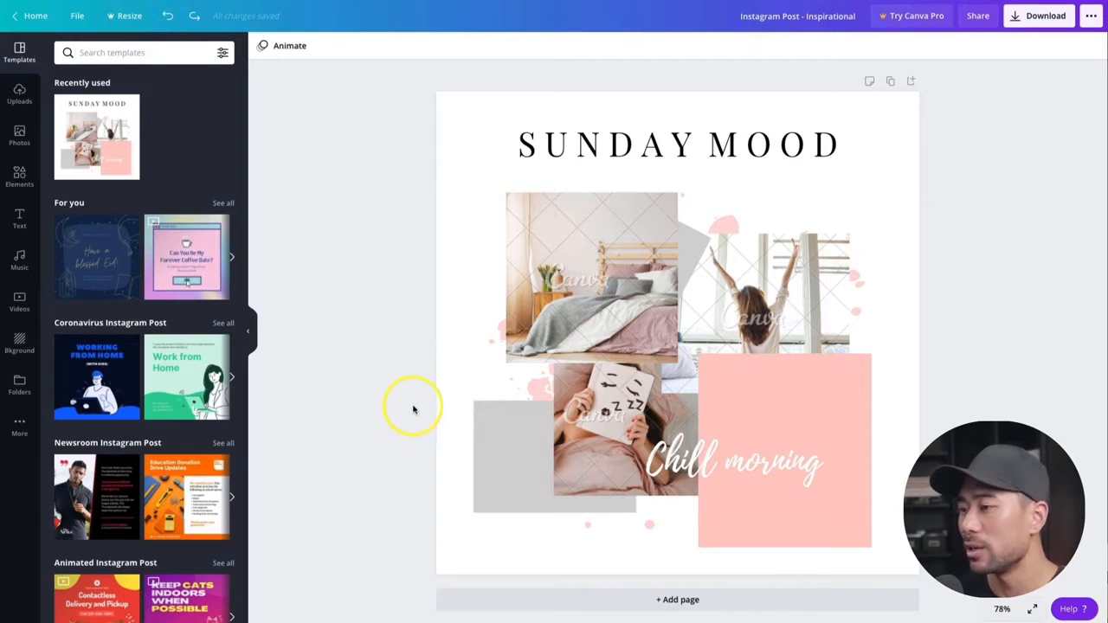
- Look through the suggested template categories and the upload area's image and audio sections
scroll(130, 432, "down", 5)
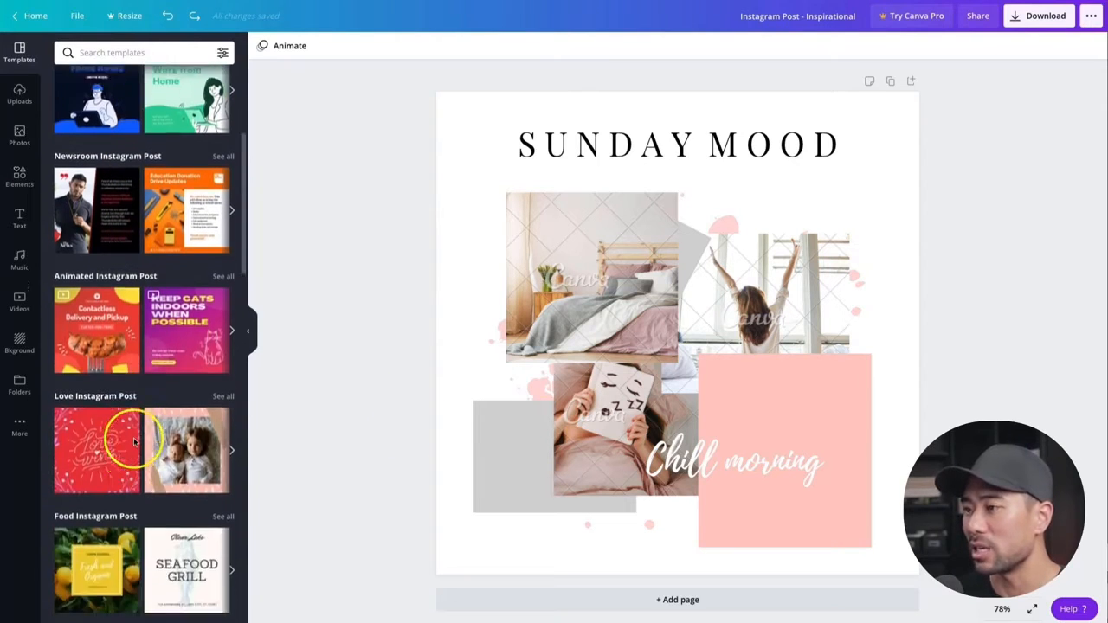
scroll(134, 441, "up", 5)
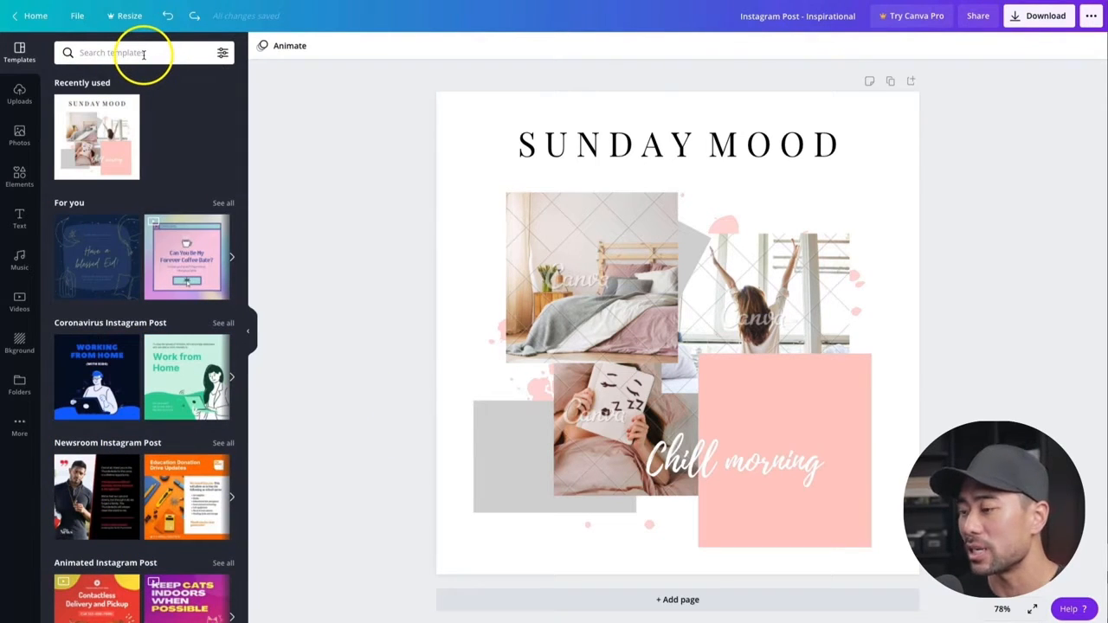
left_click(24, 97)
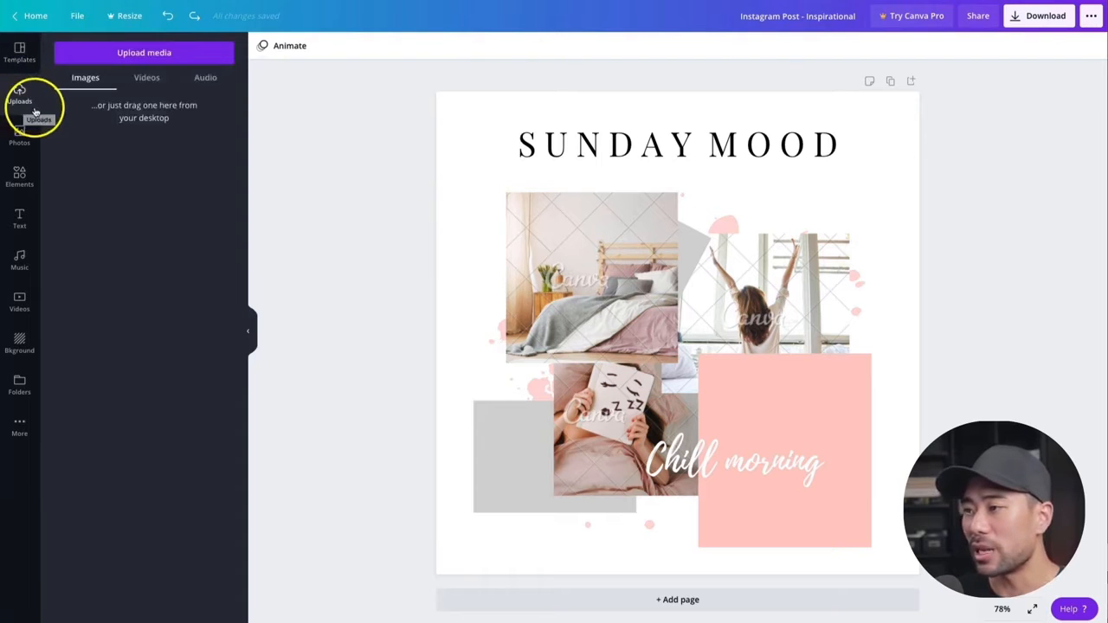
left_click(206, 78)
left_click(83, 77)
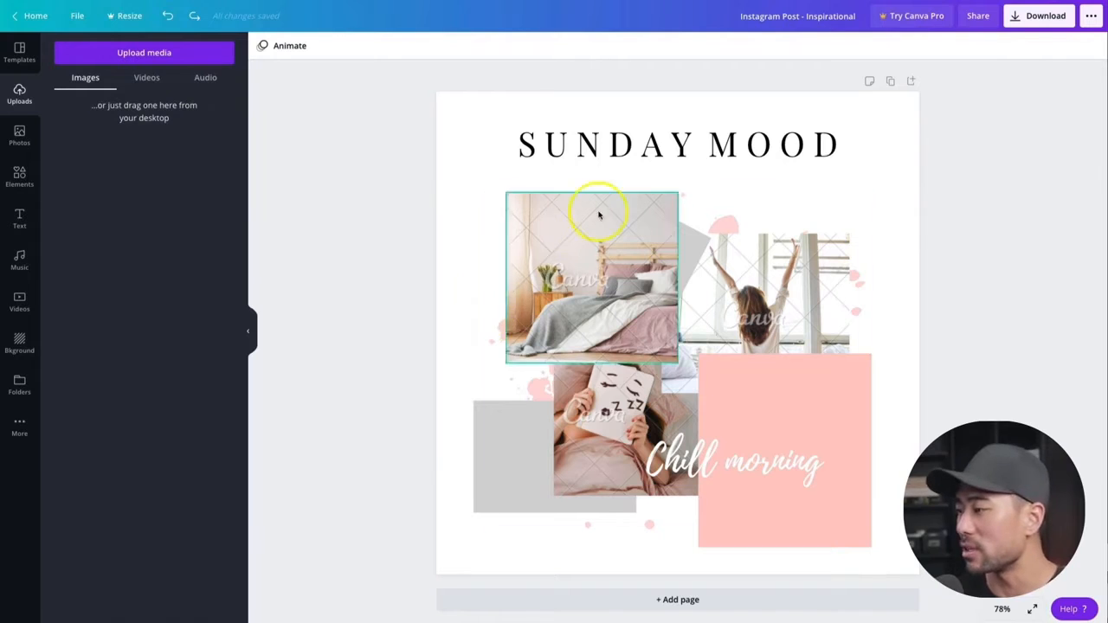
left_click(494, 260)
- Search the stock photo library for "sunglasses"
left_click(22, 138)
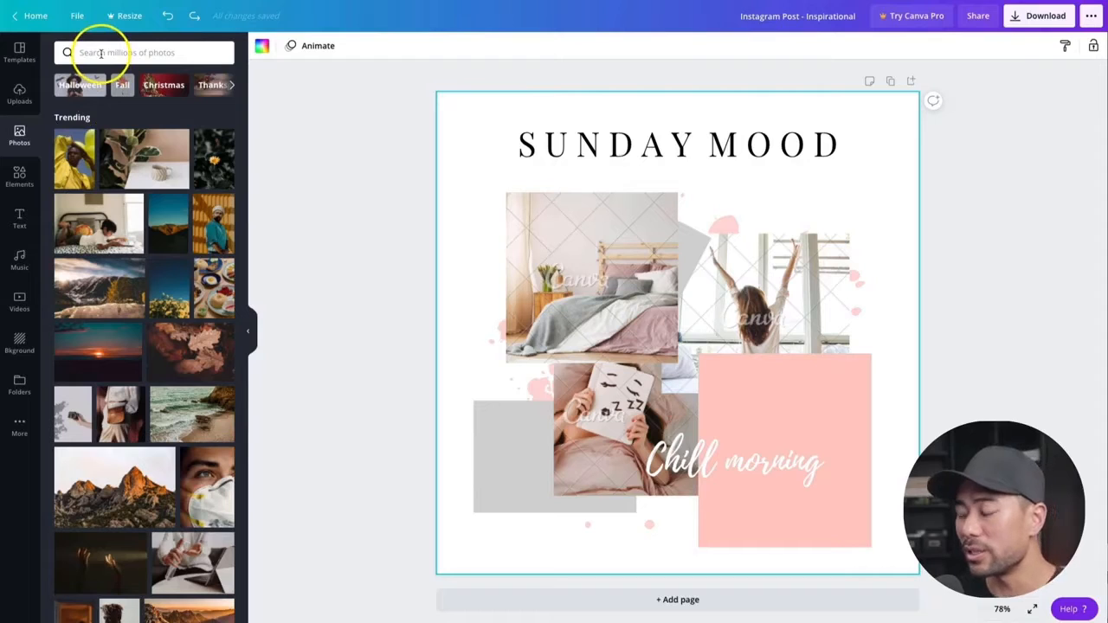
left_click(101, 54)
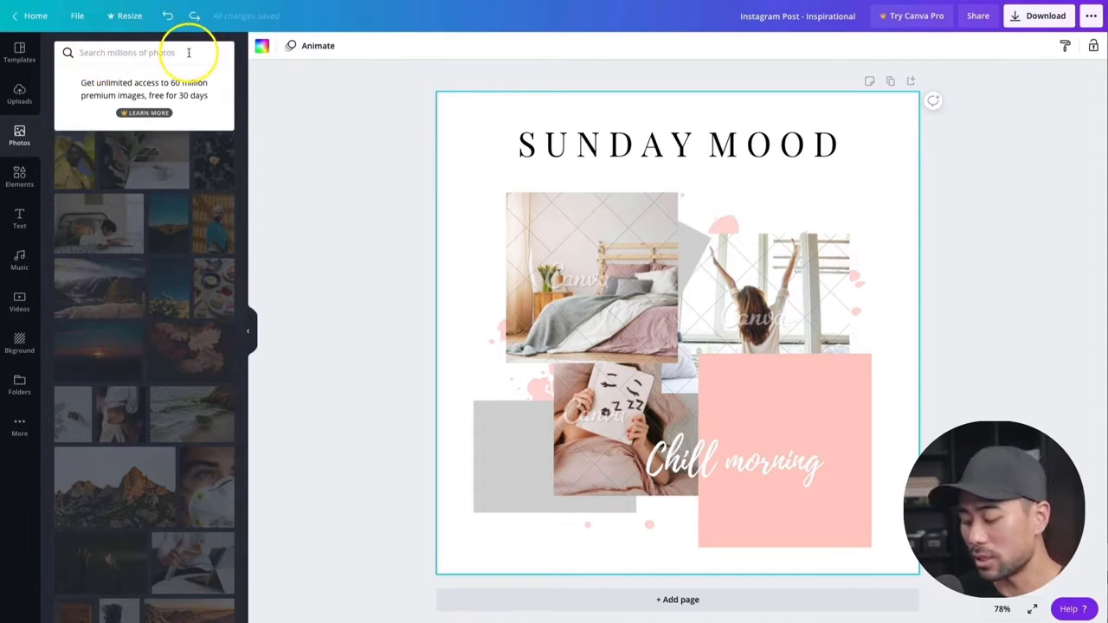
type("sunglasses")
key("Return")
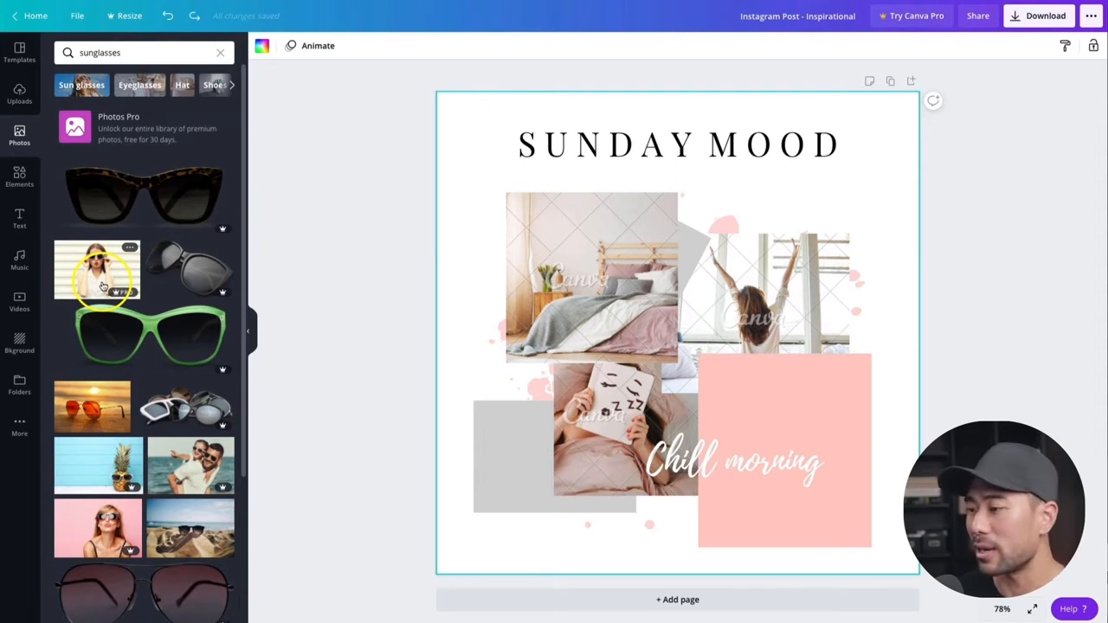
- Examine the available design elements, from lines, shapes, frames and charts through to the themed illustration collections
left_click(19, 177)
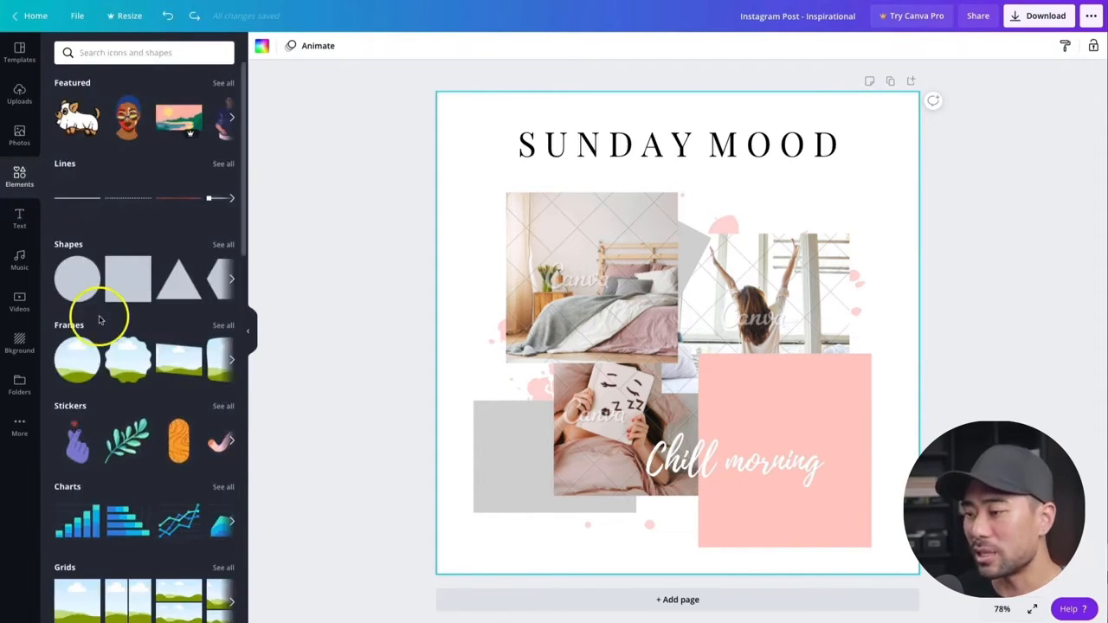
scroll(110, 411, "down", 2)
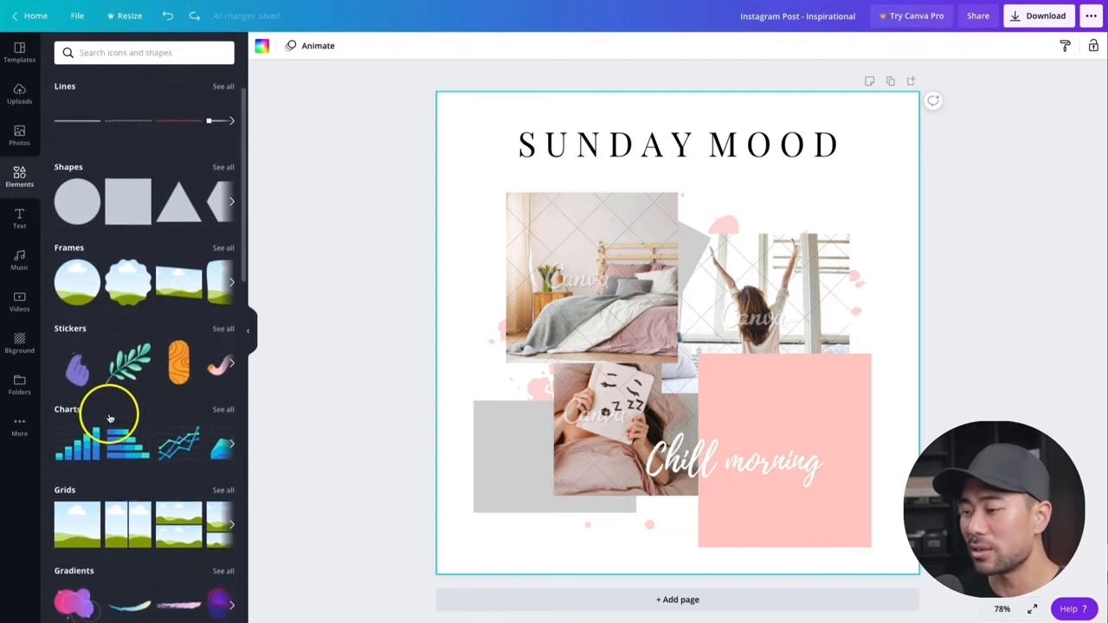
scroll(110, 419, "up", 2)
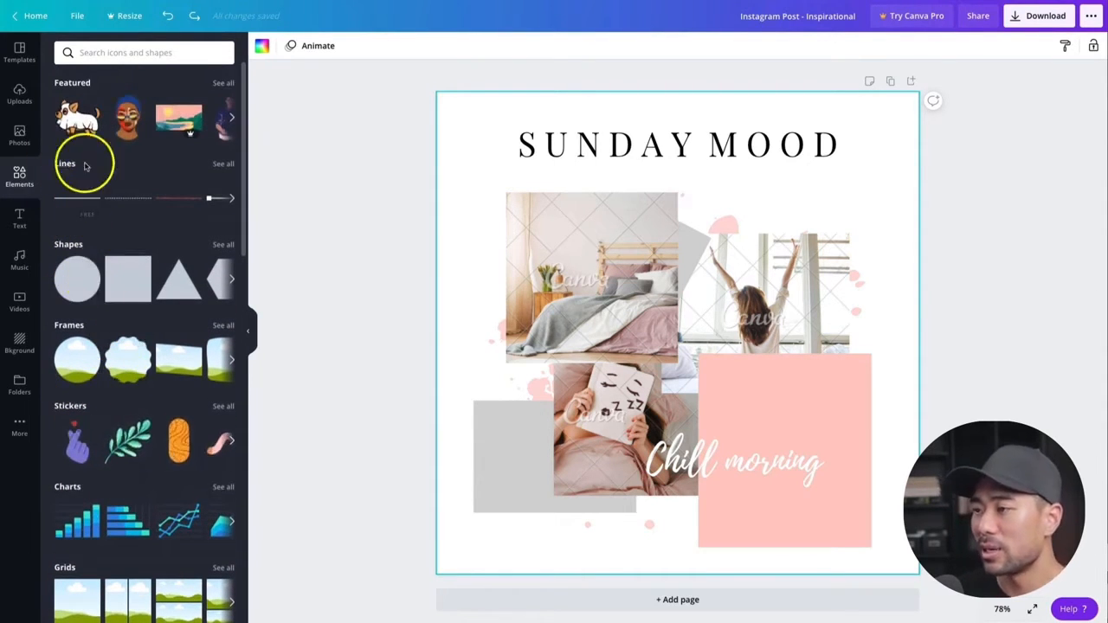
scroll(100, 335, "down", 10)
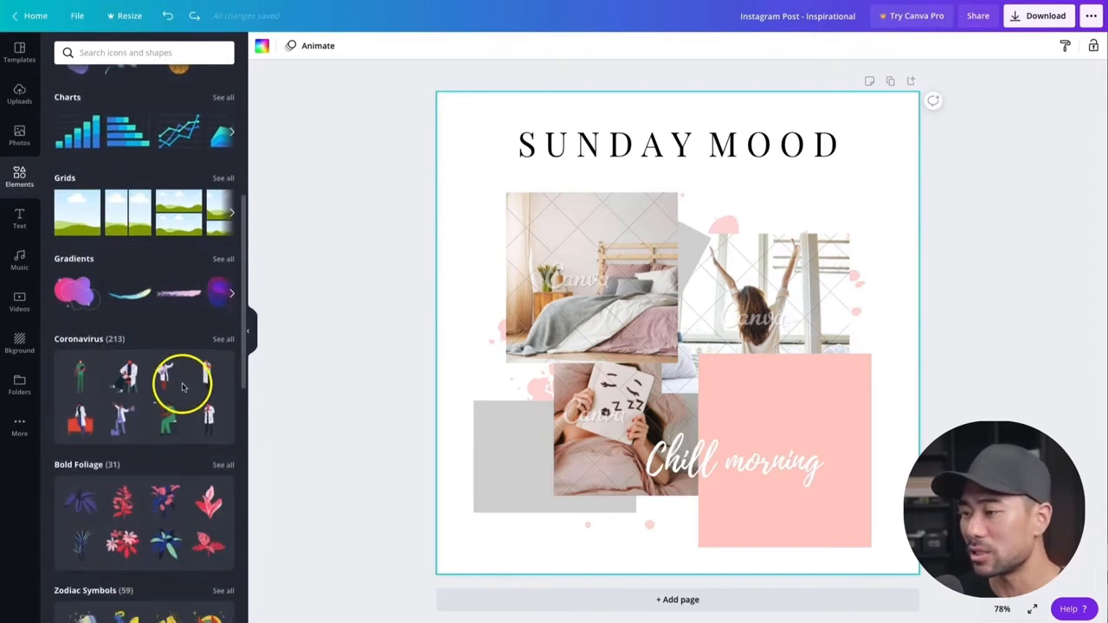
scroll(182, 380, "down", 2)
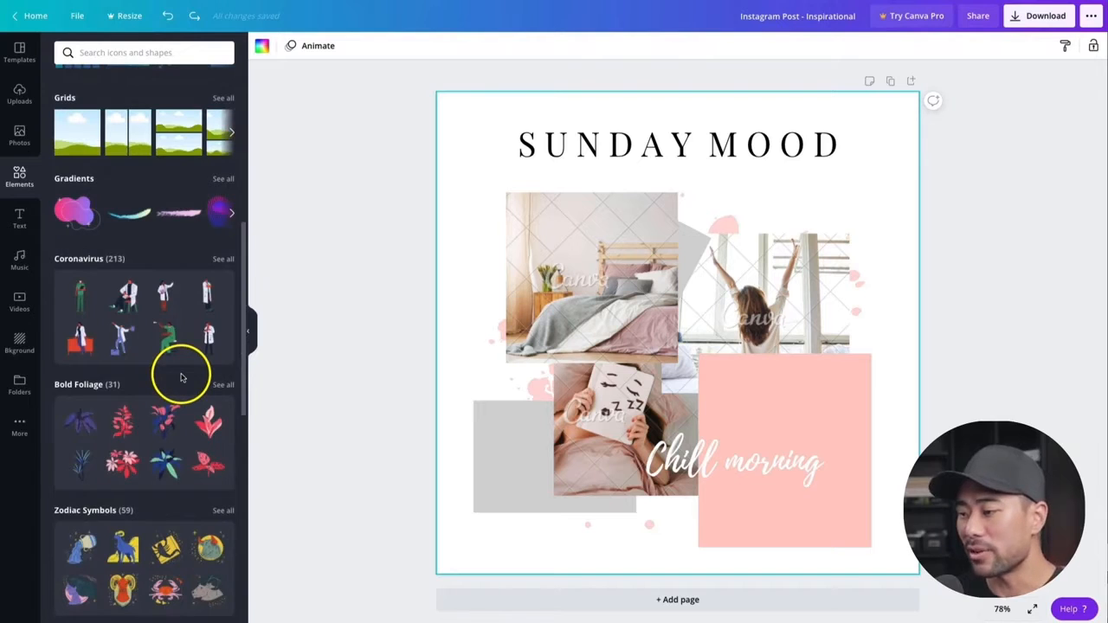
scroll(181, 377, "down", 20)
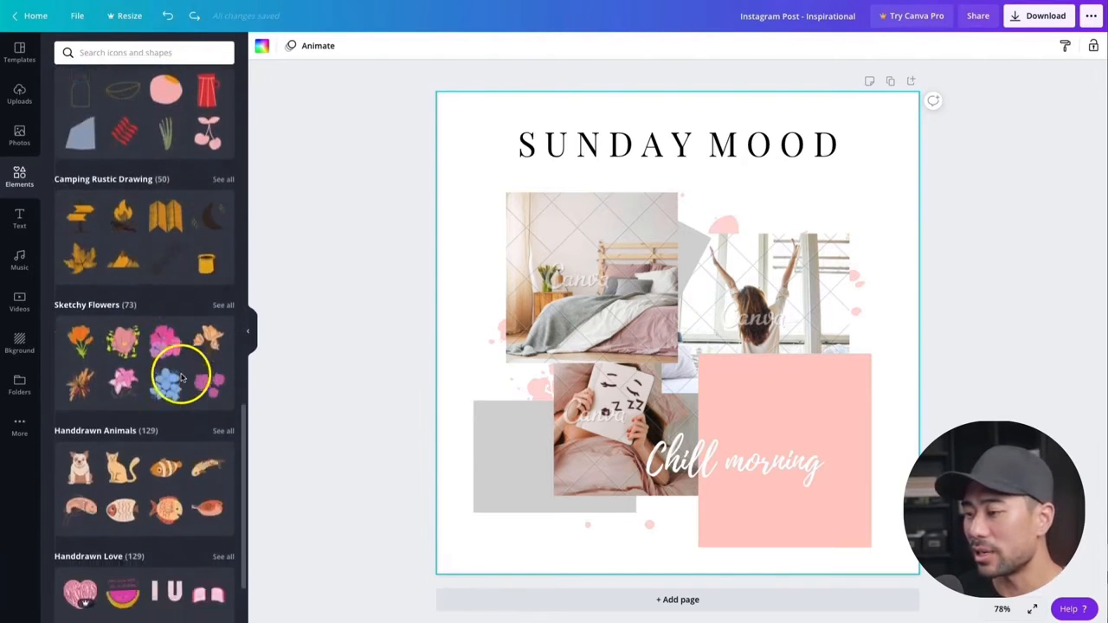
scroll(182, 377, "down", 15)
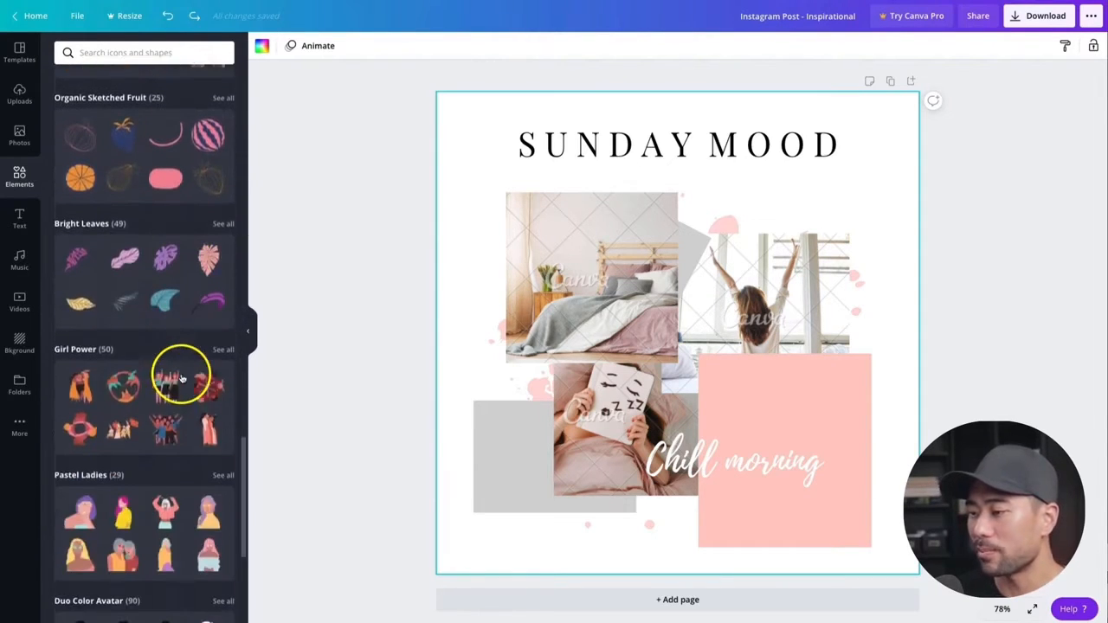
scroll(182, 377, "down", 10)
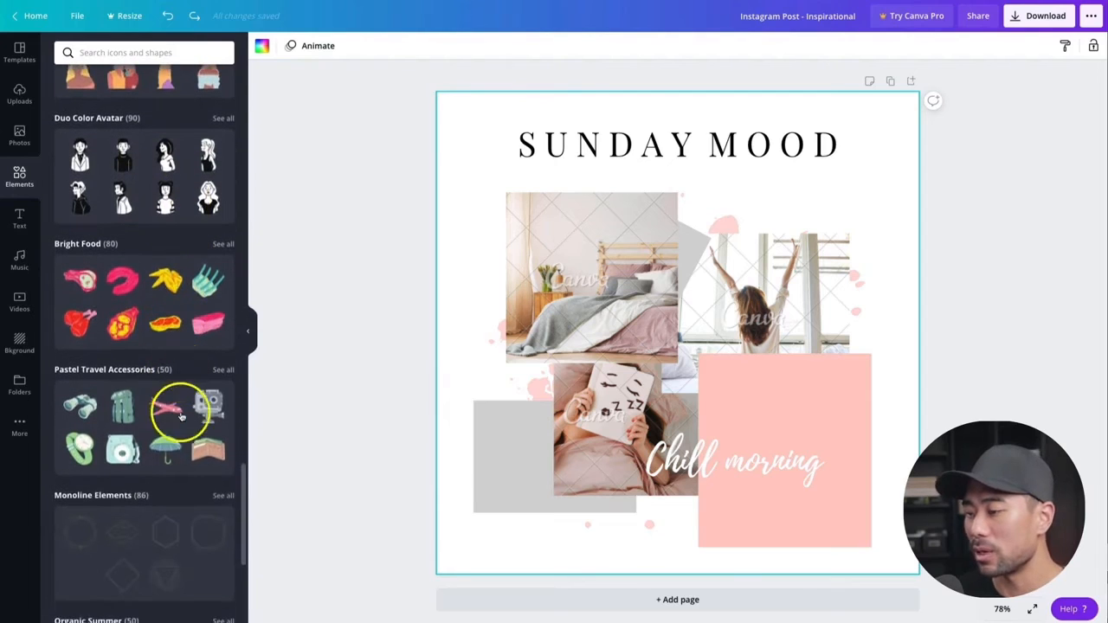
scroll(179, 444, "down", 7)
- Look through the text options, from heading and body text styles to the ready-made font combinations
left_click(19, 221)
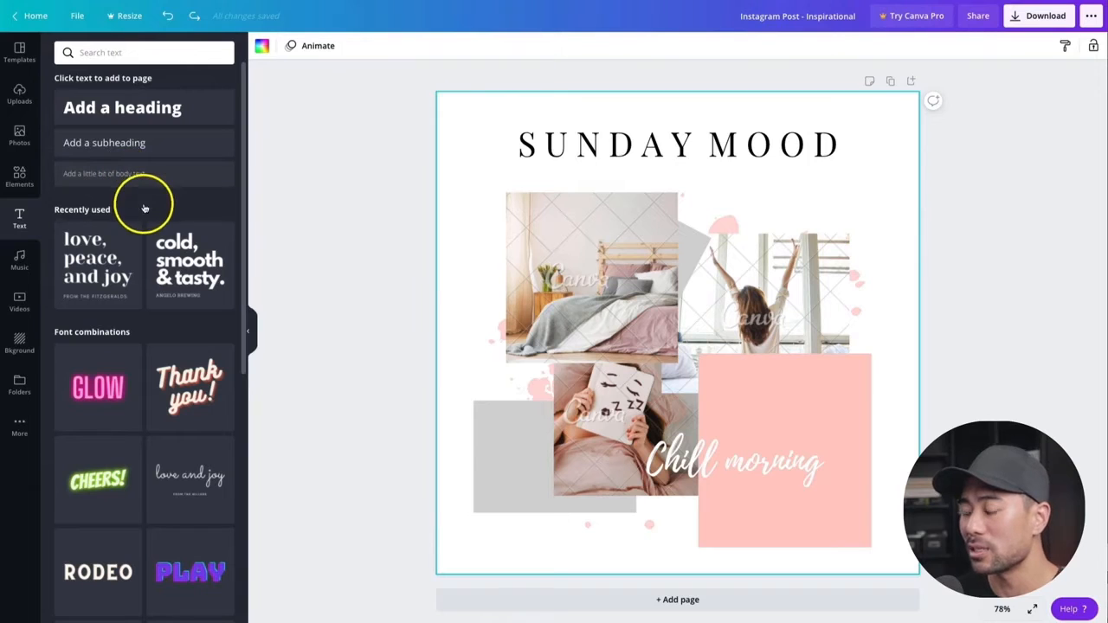
scroll(112, 208, "down", 2)
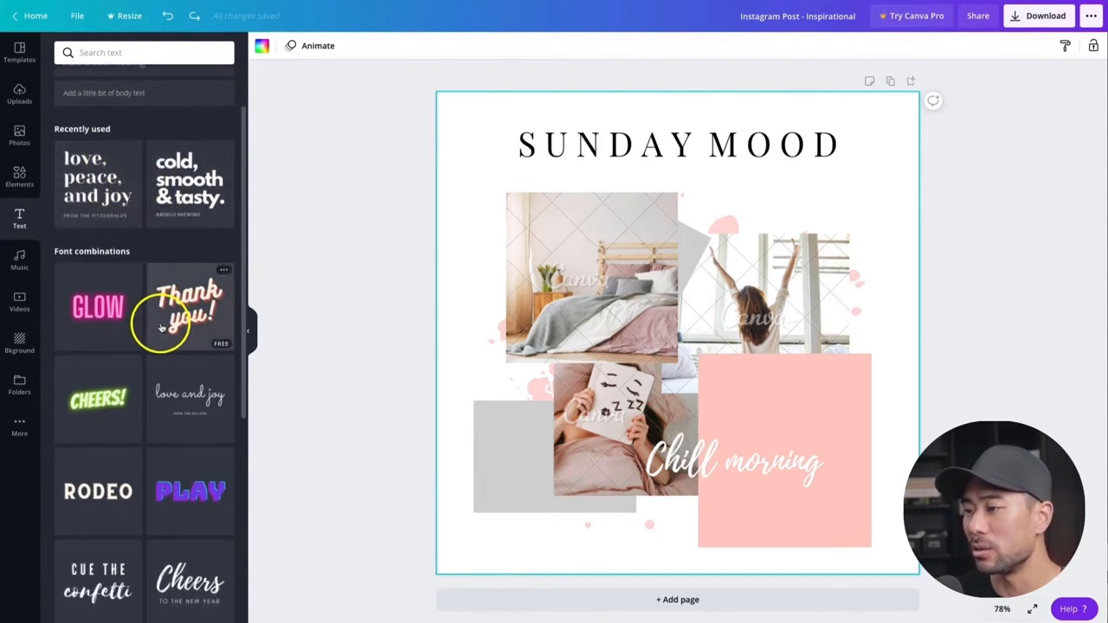
scroll(168, 320, "down", 1)
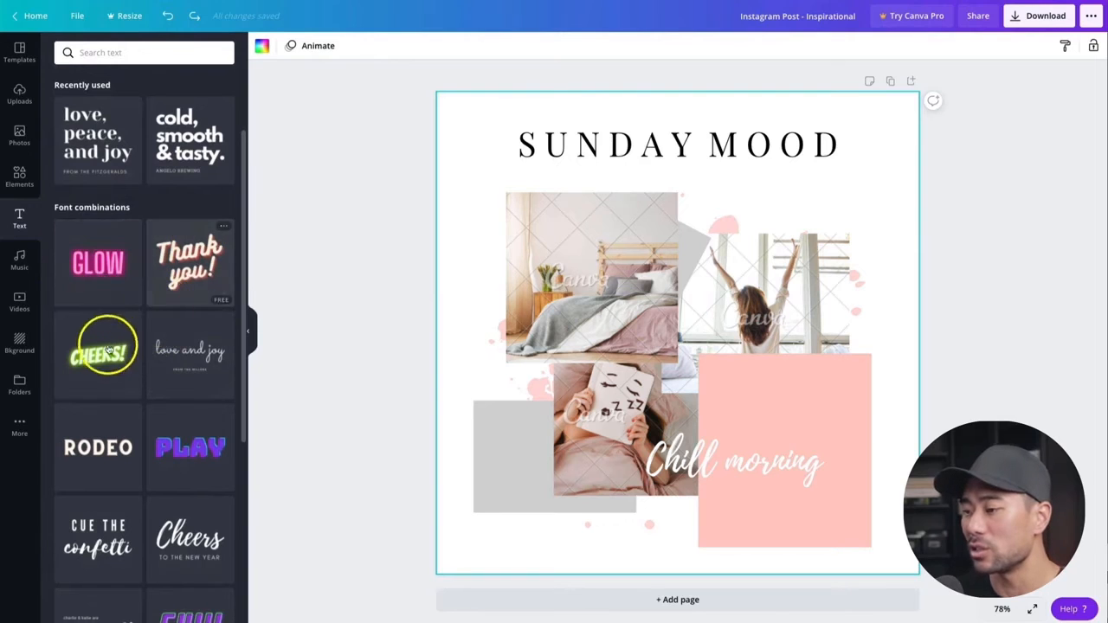
scroll(152, 383, "down", 10)
scroll(150, 385, "down", 4)
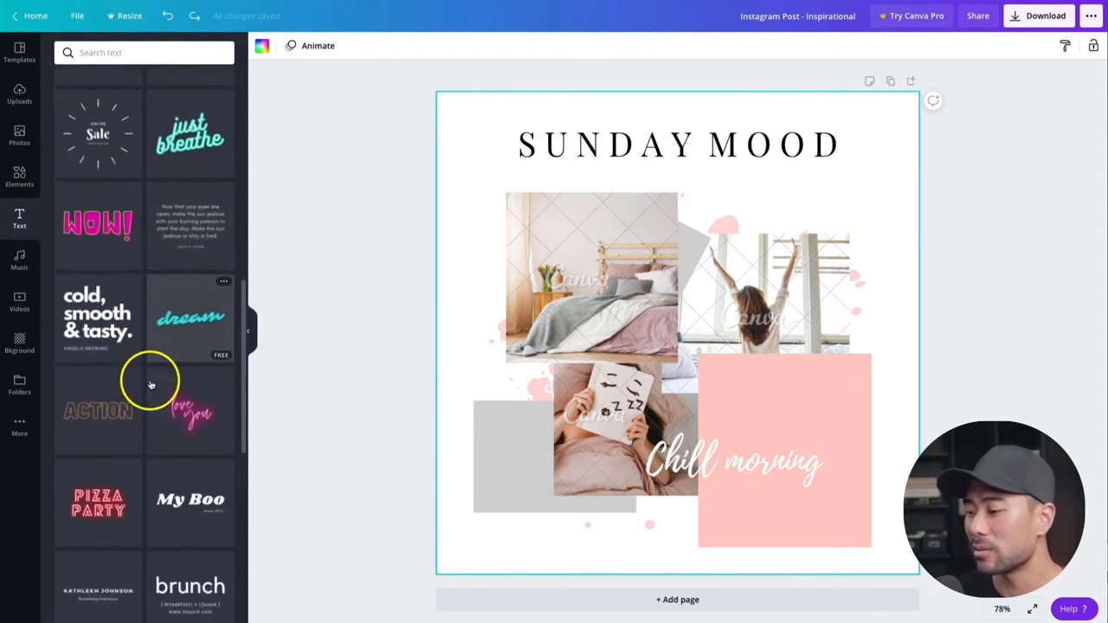
- View the music, video and background libraries available for the design
left_click(18, 259)
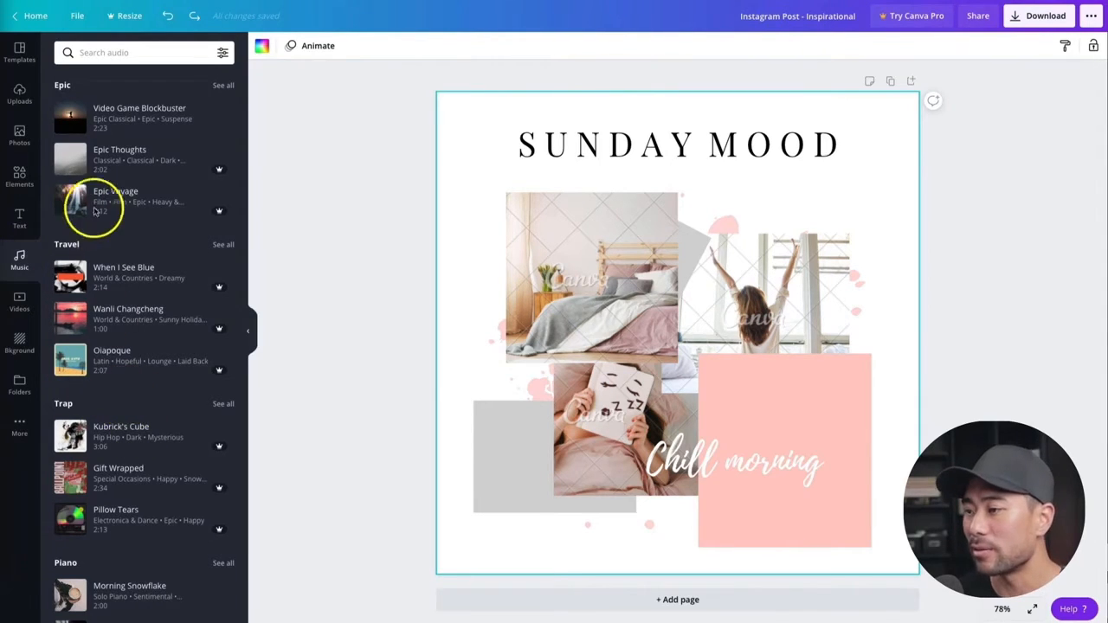
left_click(19, 303)
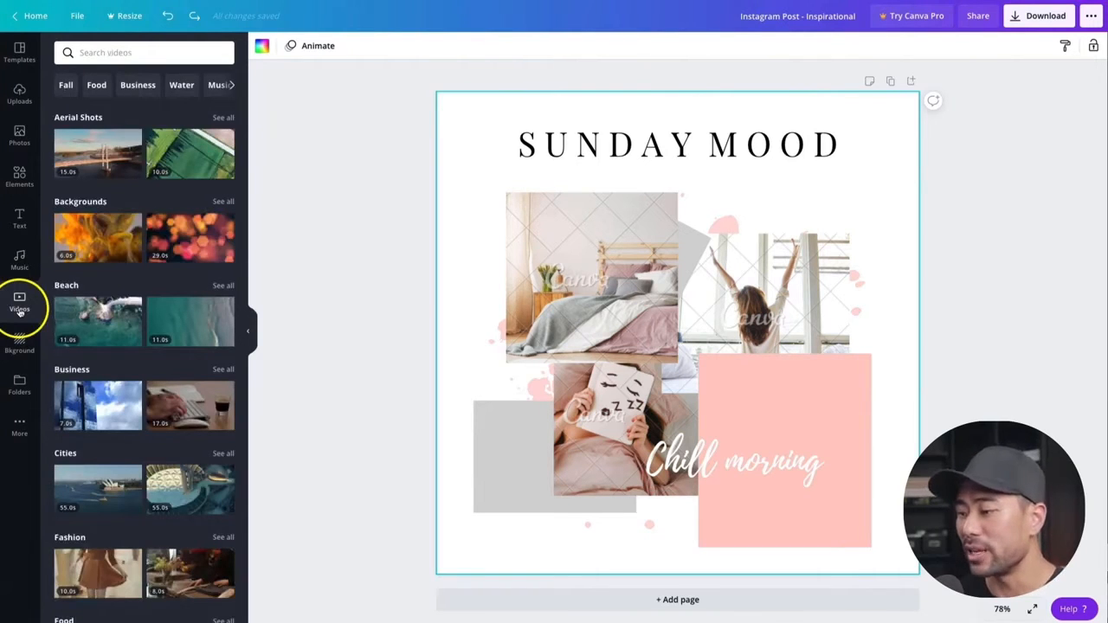
left_click(19, 341)
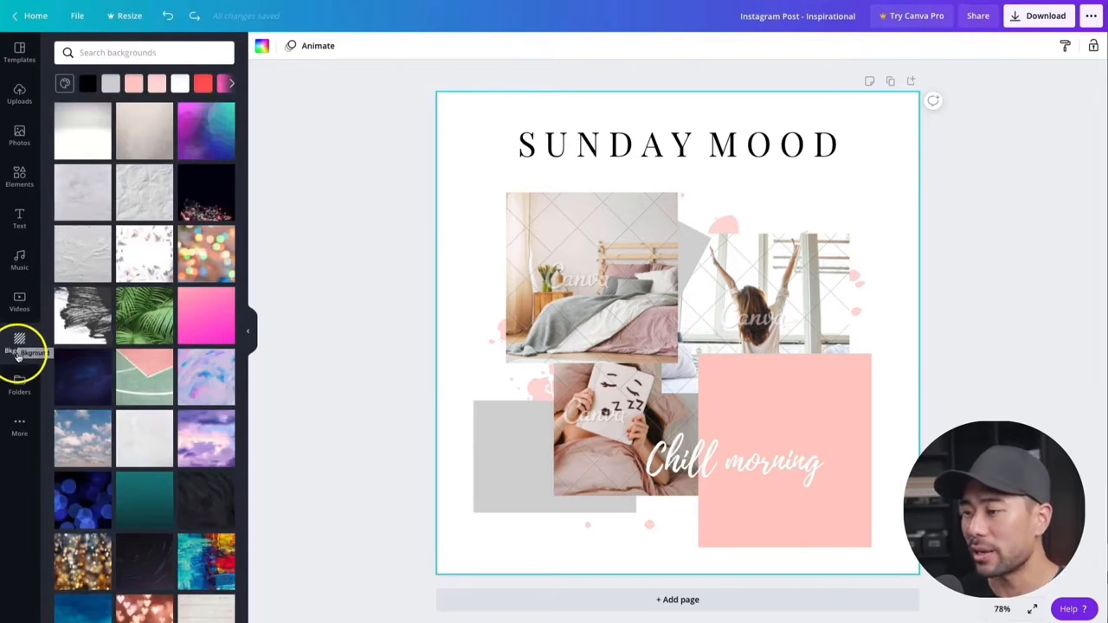
- Look through the background choices and view the folder options, including folder creation
scroll(150, 325, "down", 3)
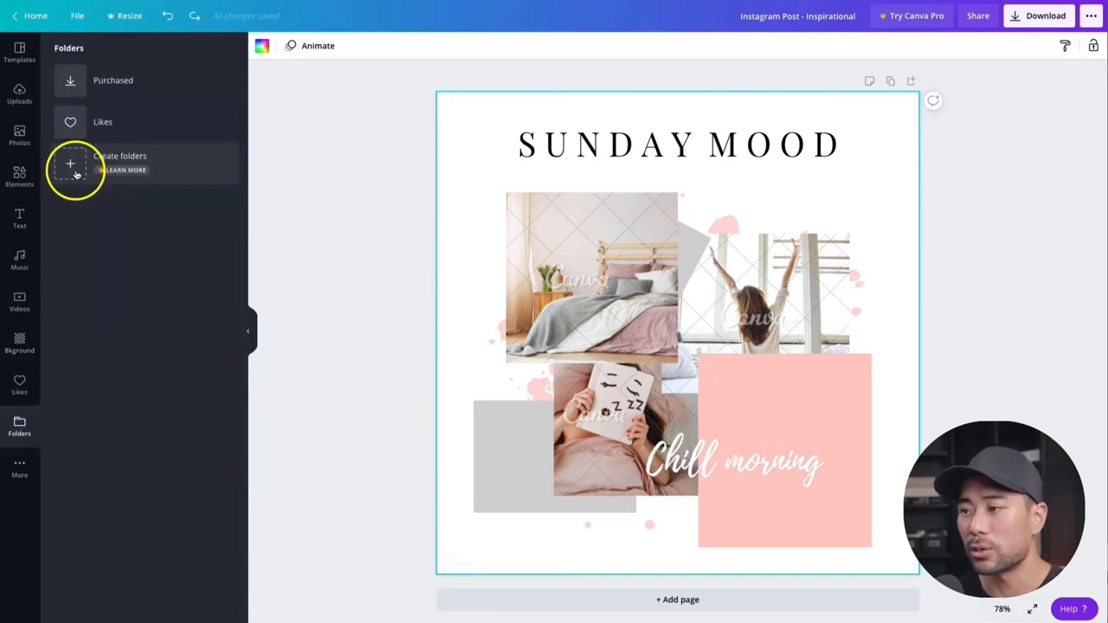
left_click(75, 173)
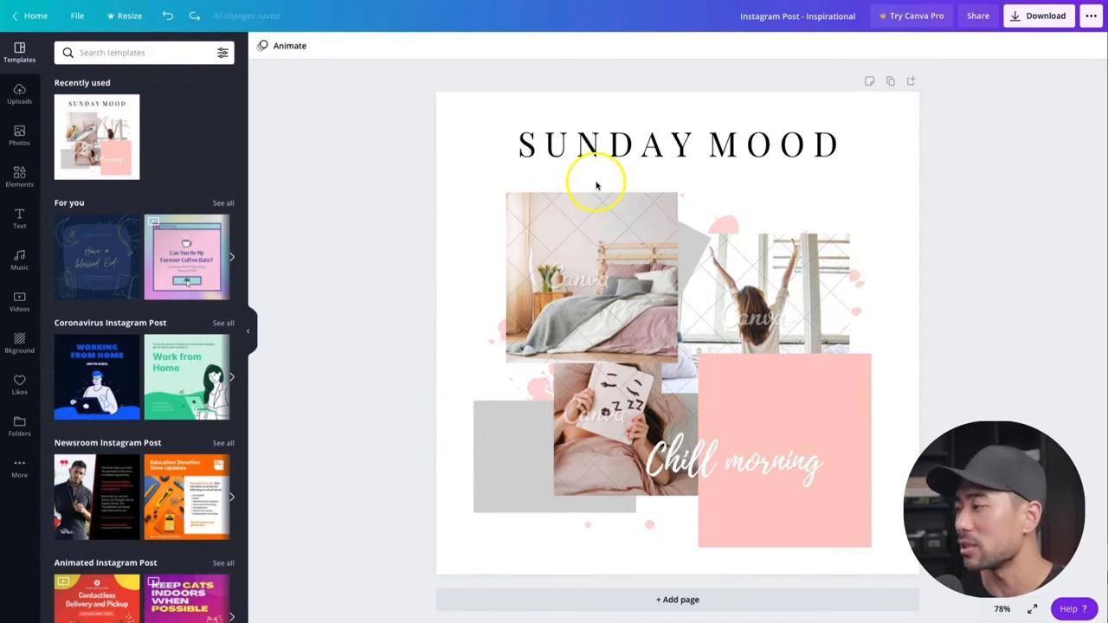
- Change the font of the SUNDAY MOOD heading to Arimo
left_click(605, 154)
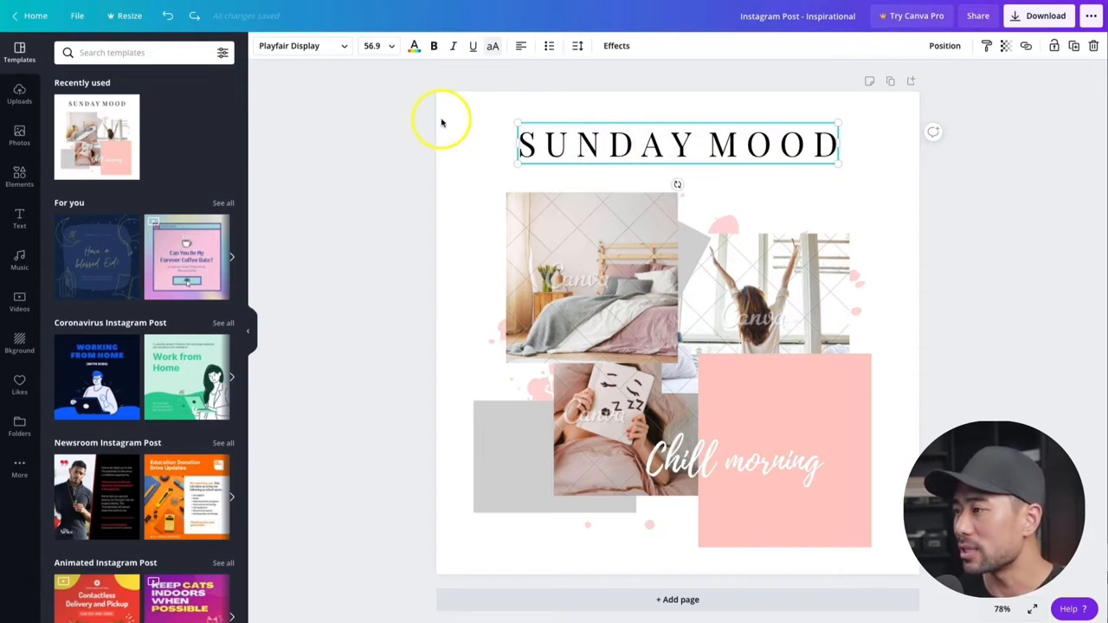
left_click(305, 50)
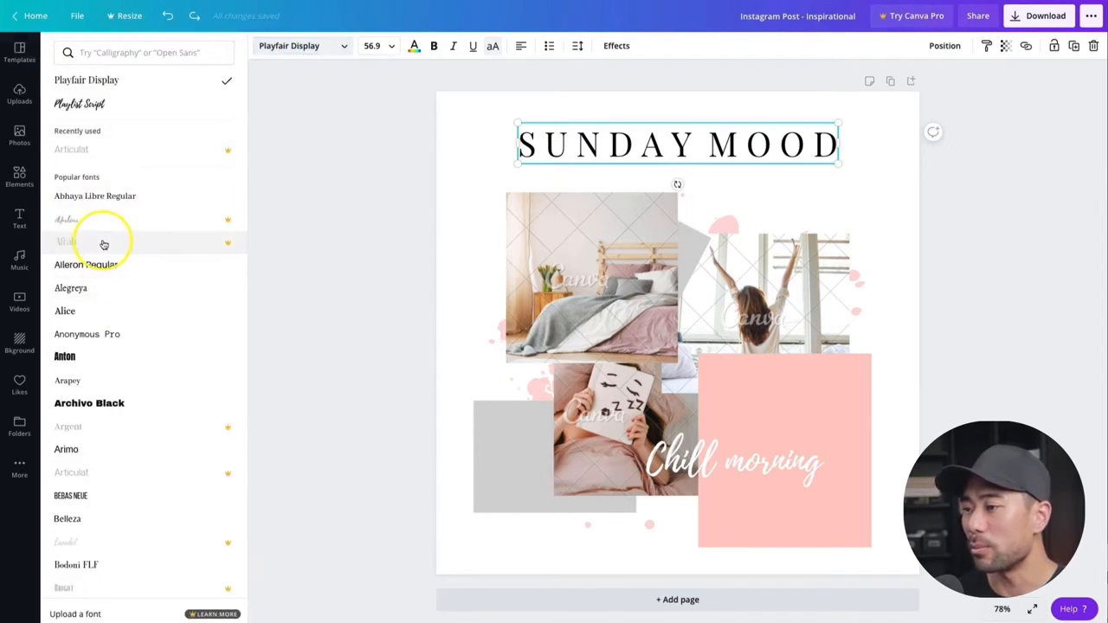
scroll(103, 246, "down", 2)
scroll(104, 246, "down", 4)
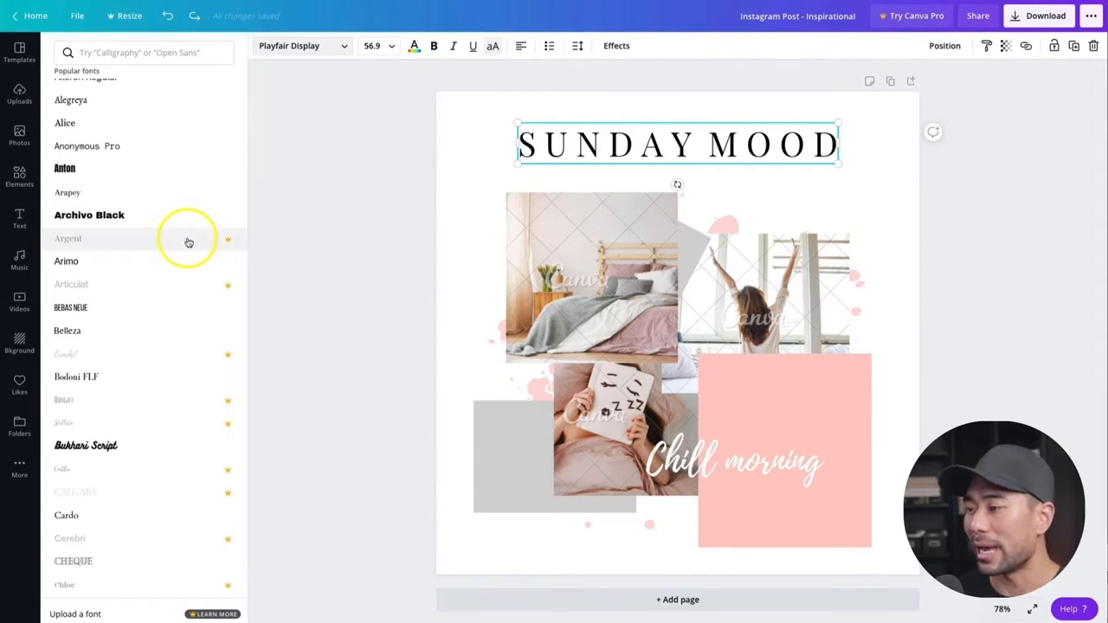
scroll(95, 259, "down", 3)
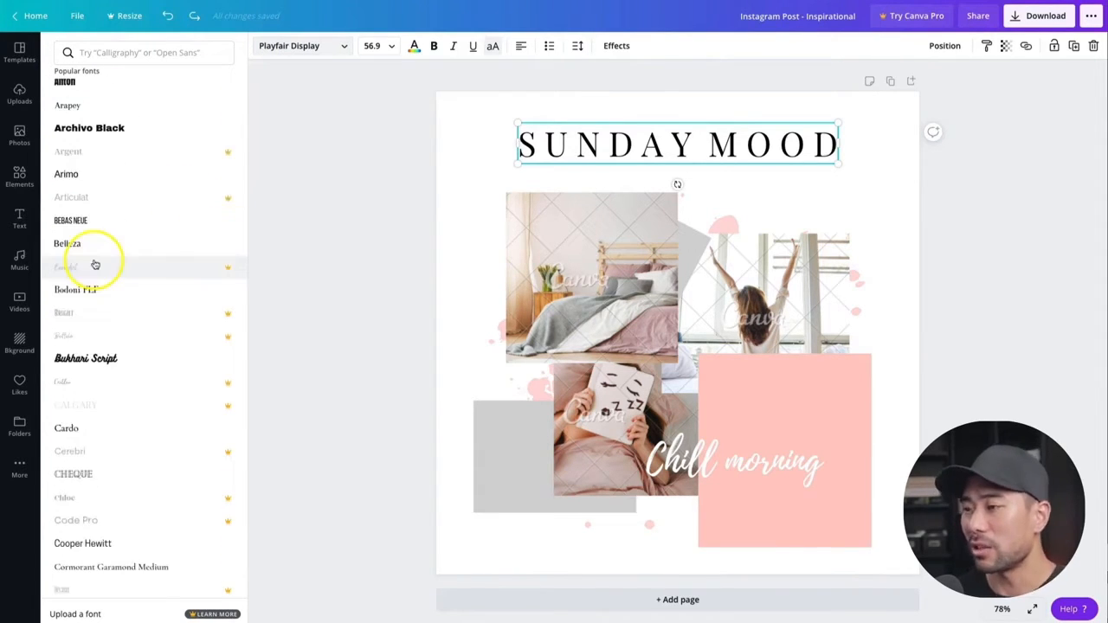
left_click(73, 180)
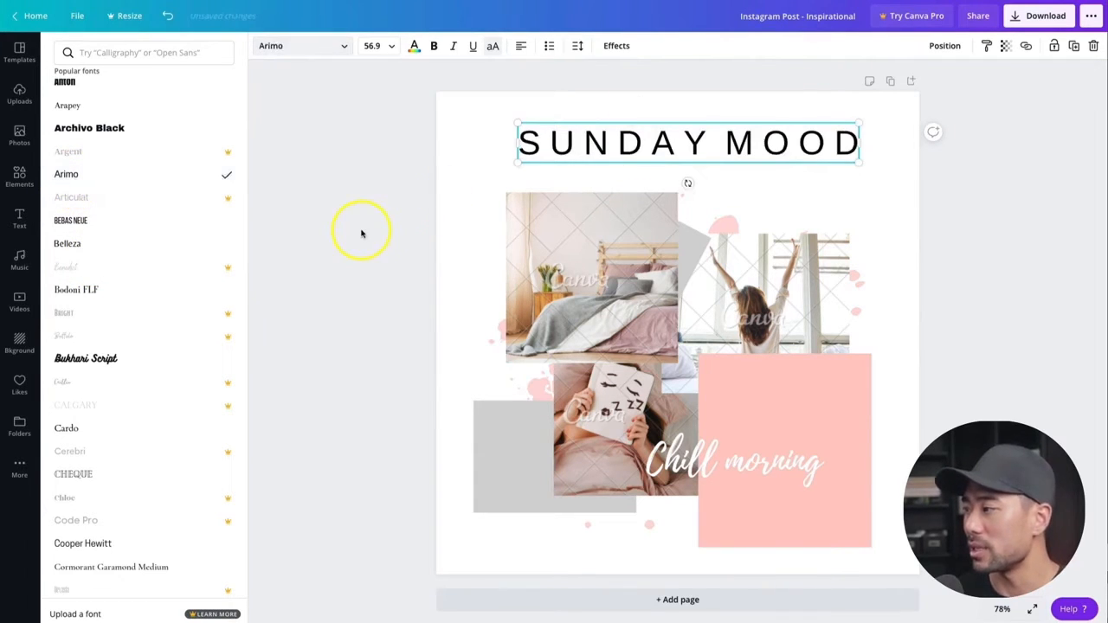
left_click(362, 233)
left_click(990, 223)
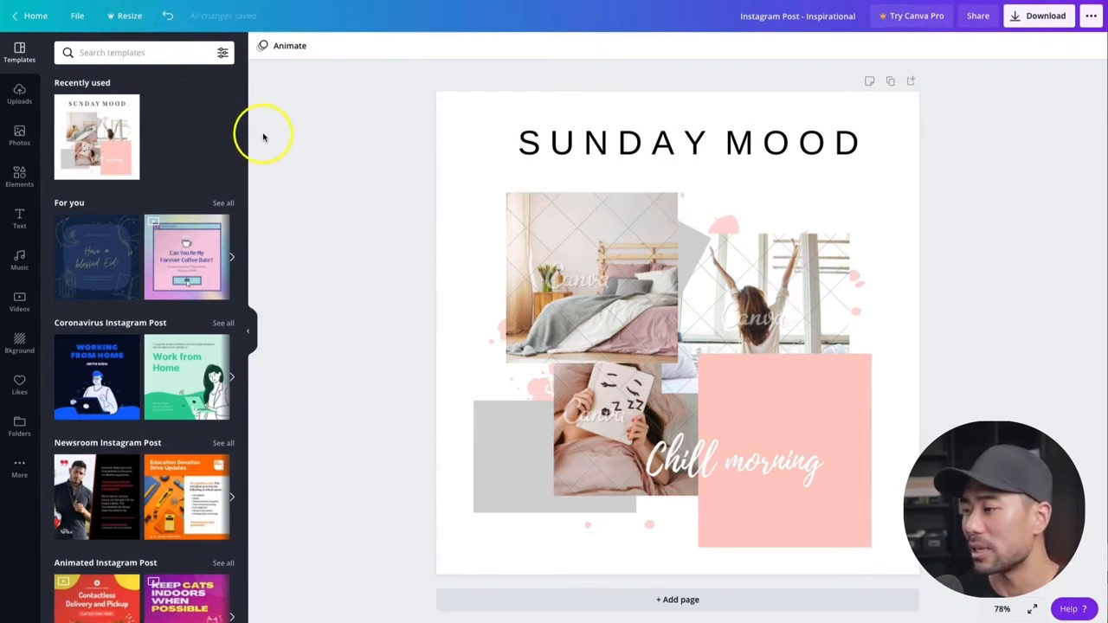
- Undo the heading's font change, redo it, and undo it again
left_click(167, 17)
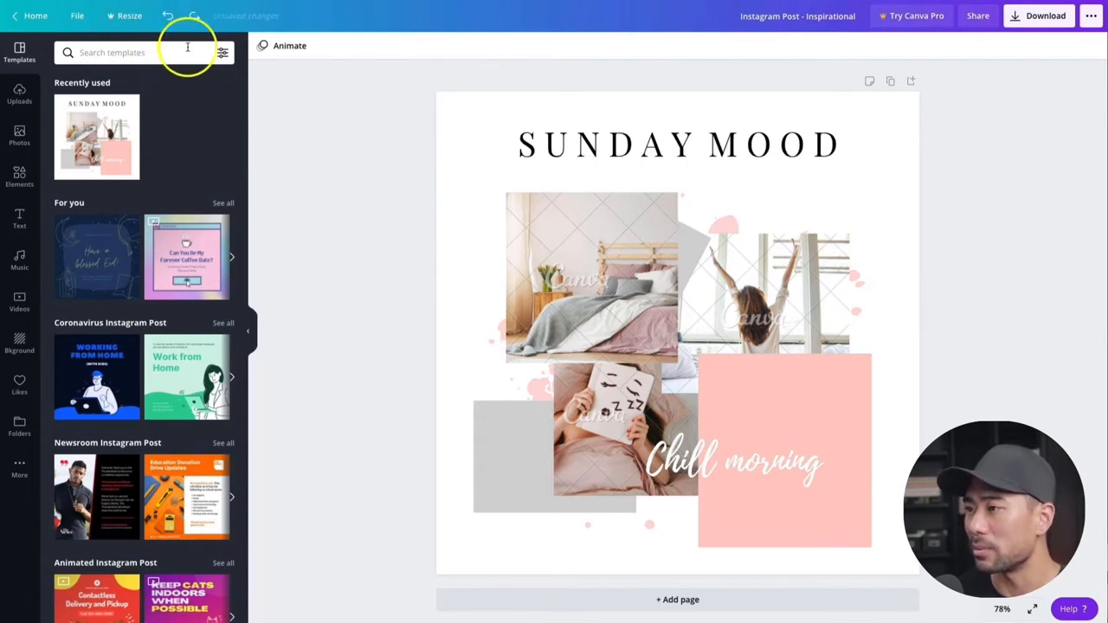
left_click(192, 16)
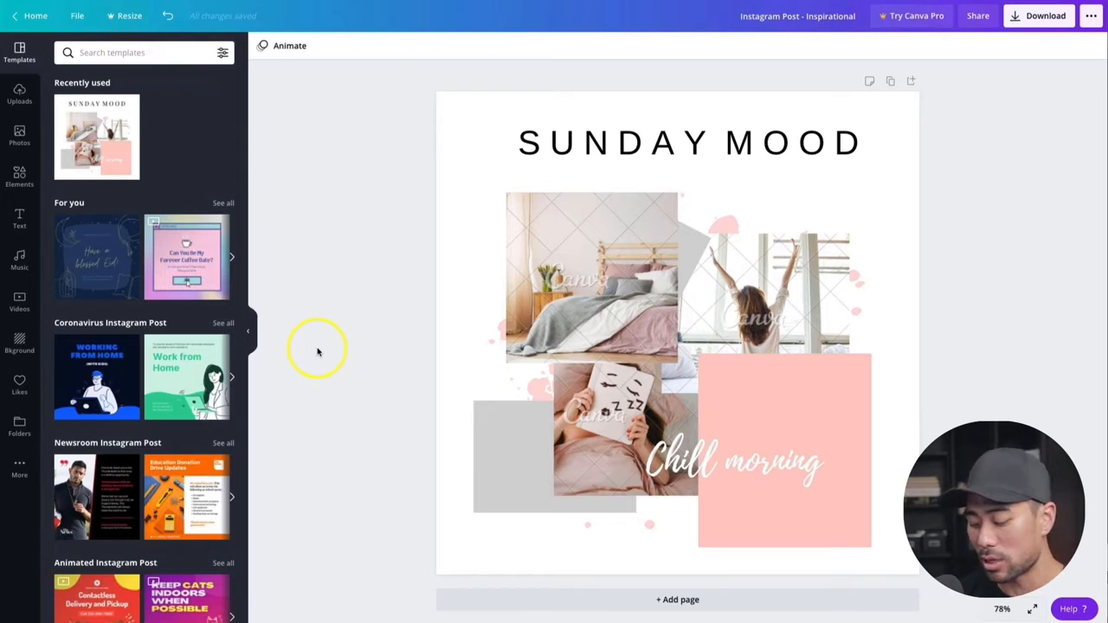
key("ctrl+z")
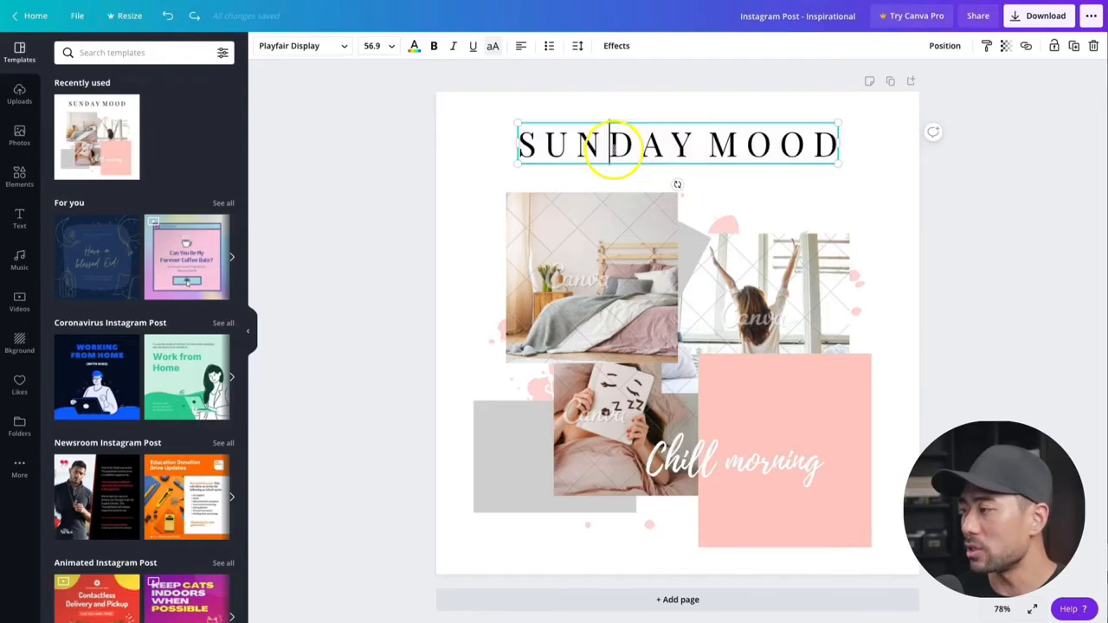
- Replace the heading text with "MONDAY MOOD"
double_click(613, 147)
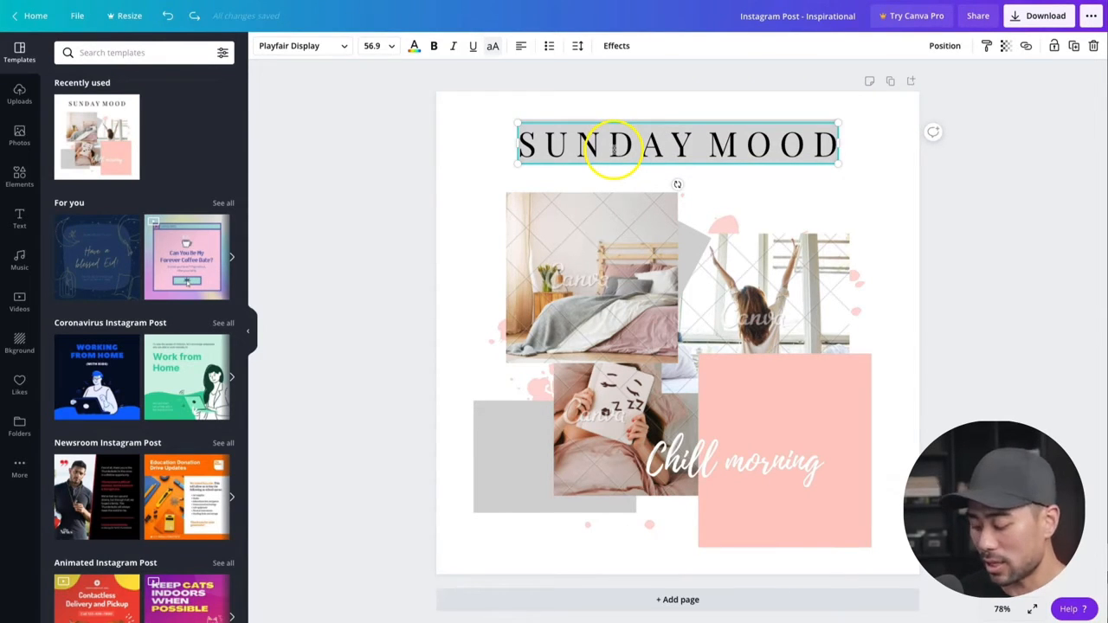
type("MONDAY MOOD")
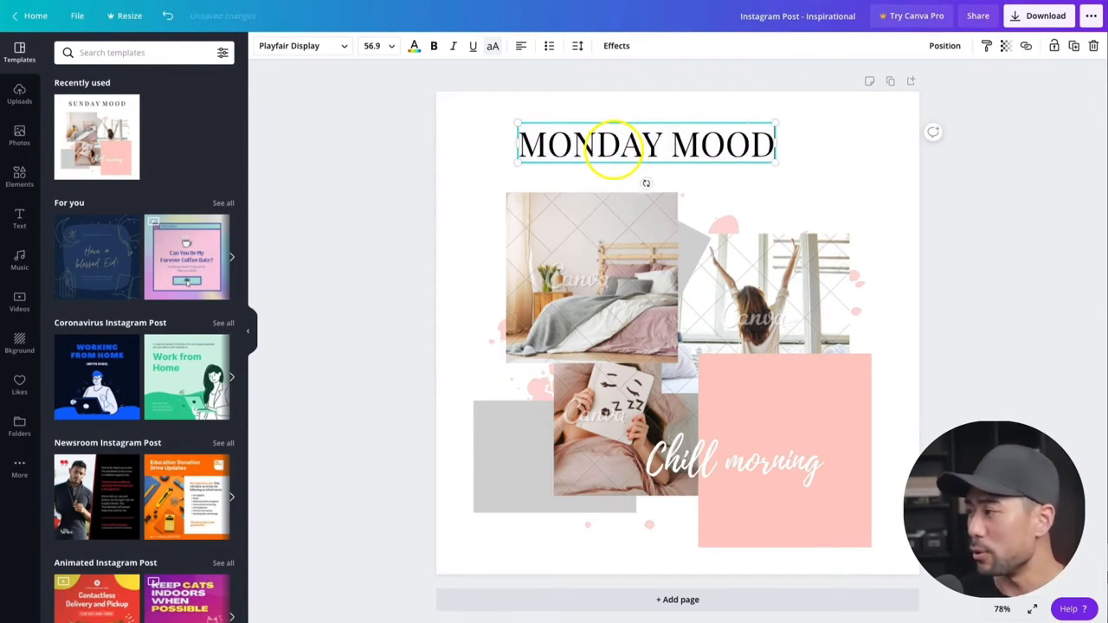
left_click(340, 213)
- Move the MONDAY MOOD heading so it is horizontally centred on the page above the photos
left_click(646, 142)
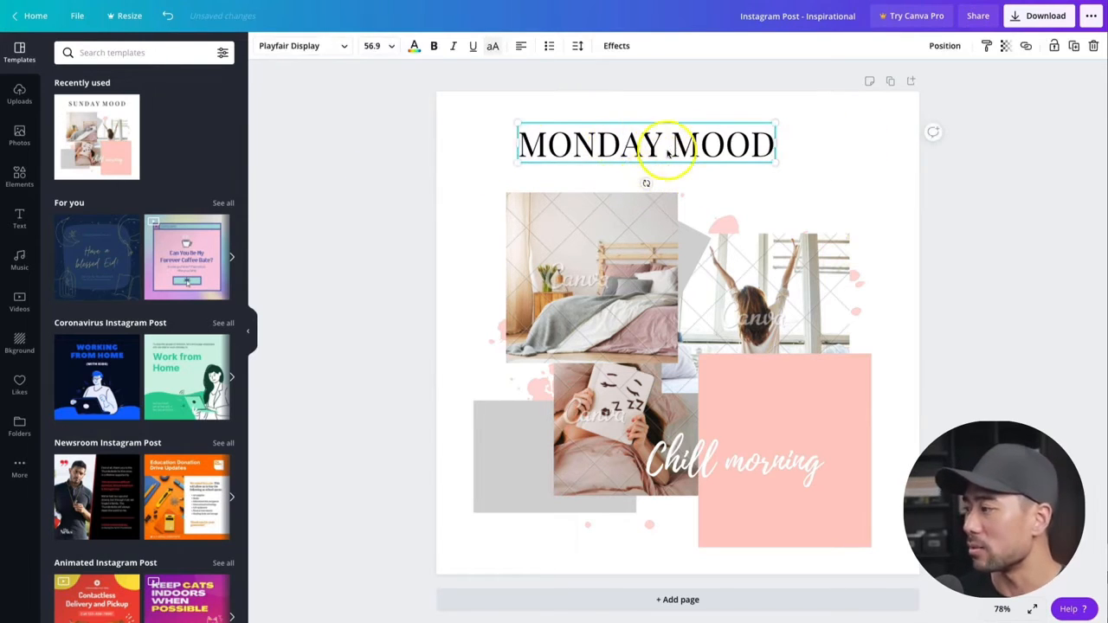
left_click_drag(638, 152, 667, 142)
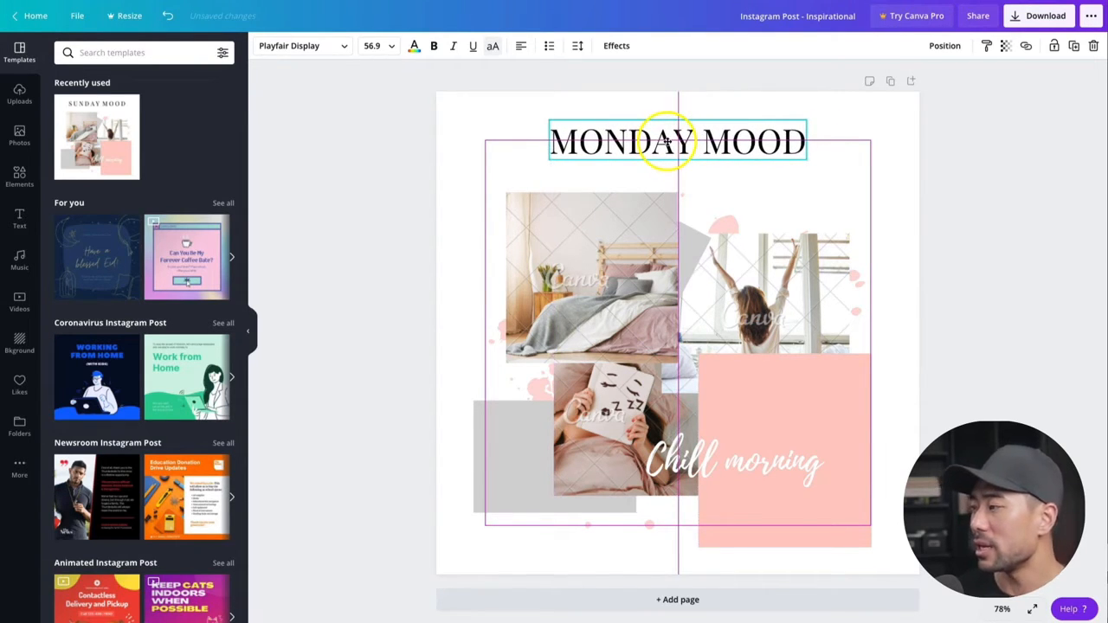
left_click_drag(667, 141, 667, 141)
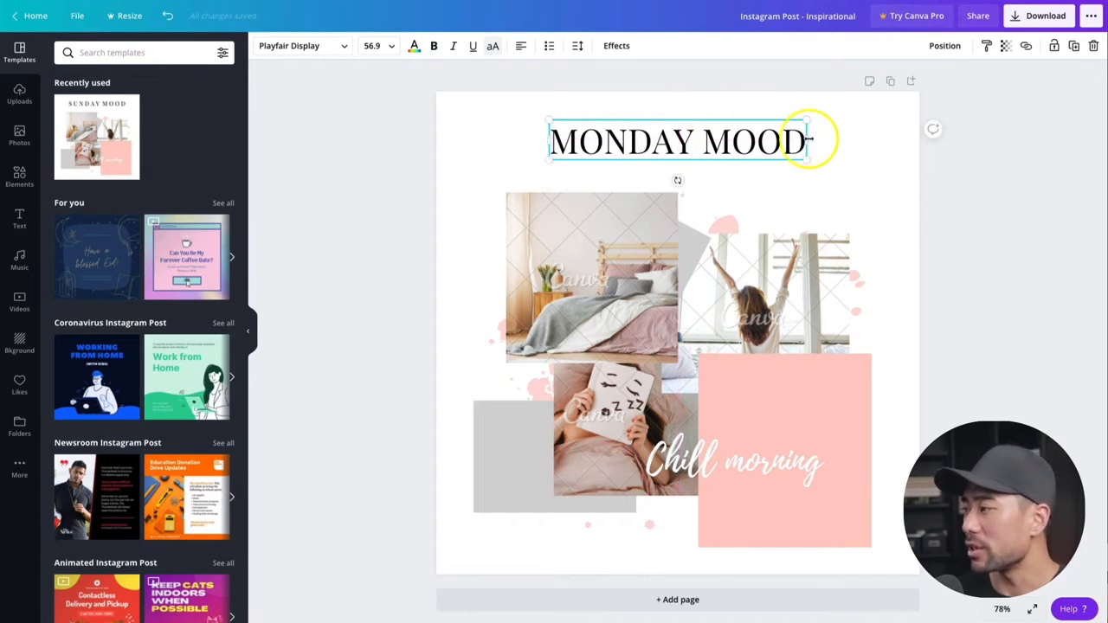
- Widen the heading's text box on both sides and centre-align the text within it
left_click_drag(806, 140, 841, 141)
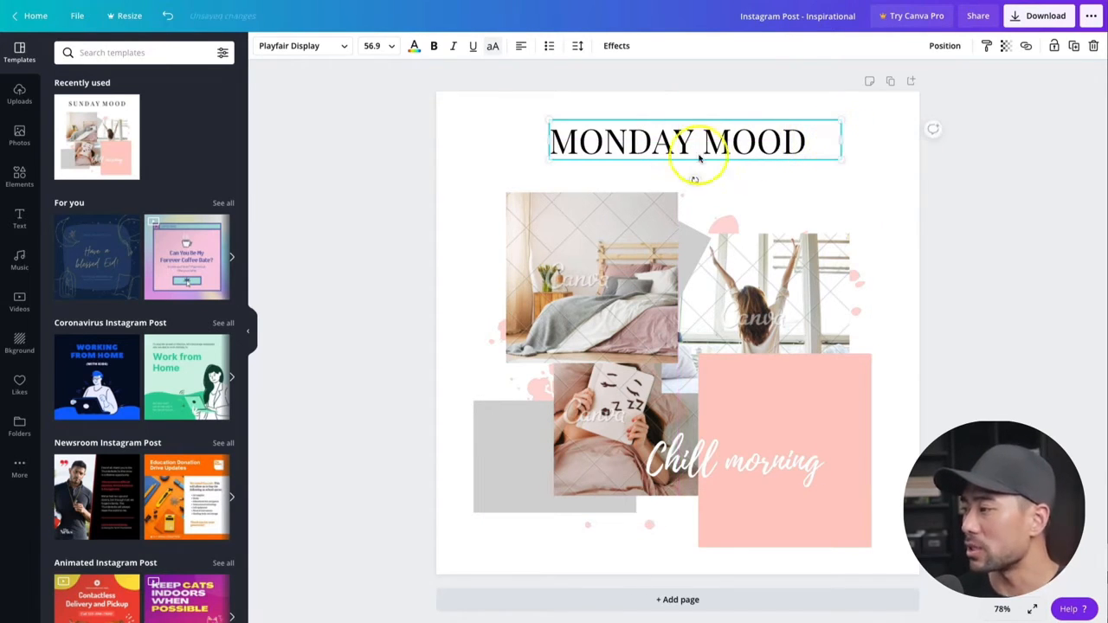
left_click_drag(550, 141, 500, 141)
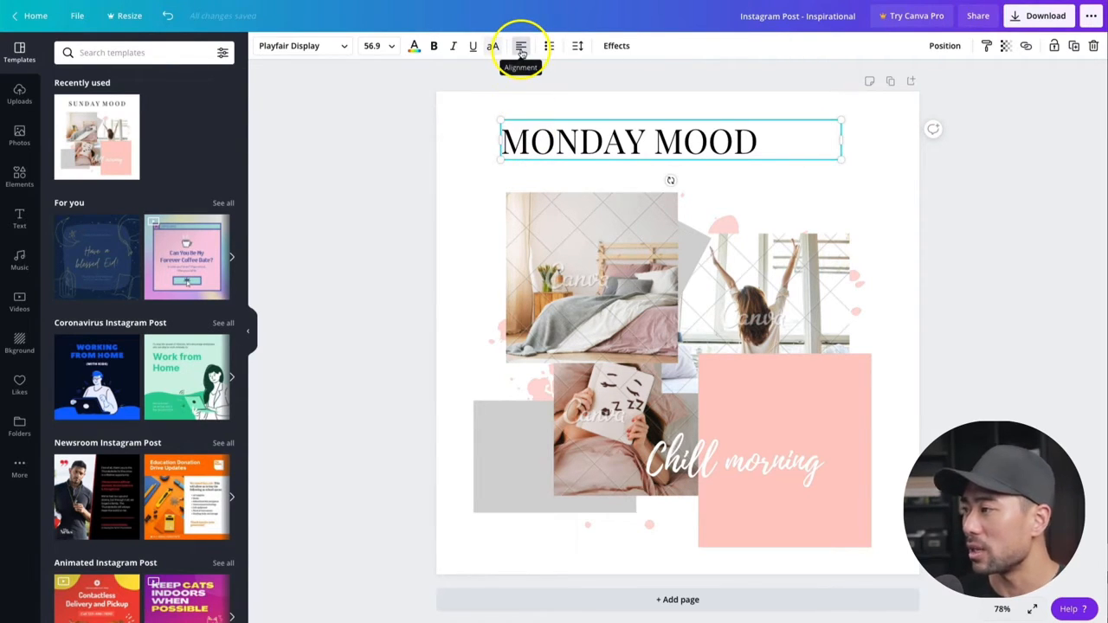
left_click(521, 51)
left_click(521, 50)
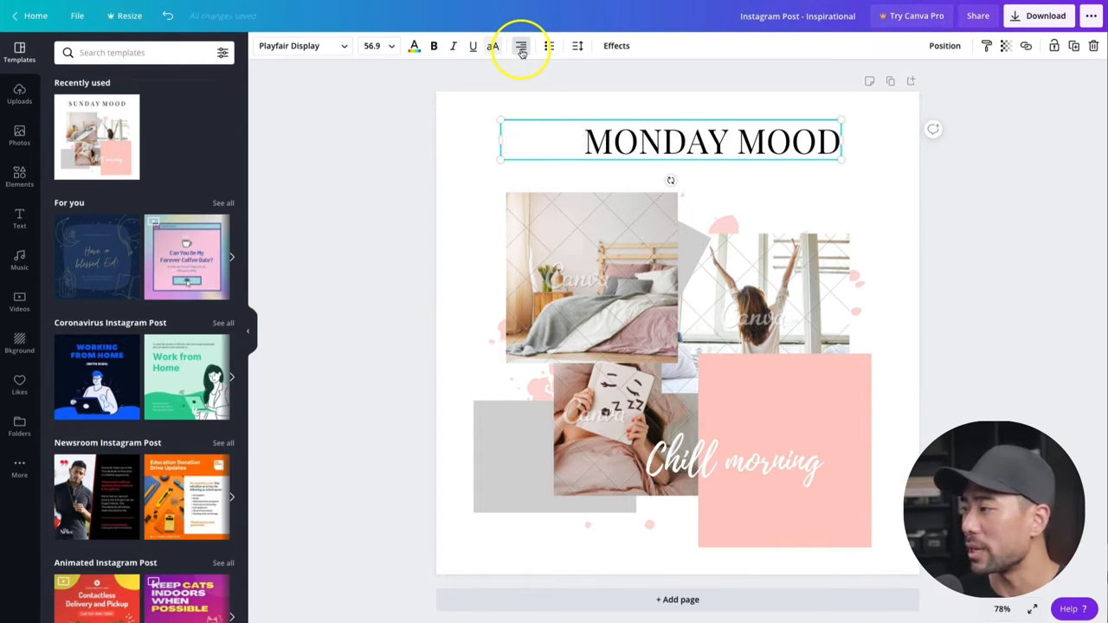
left_click(521, 50)
left_click(521, 50)
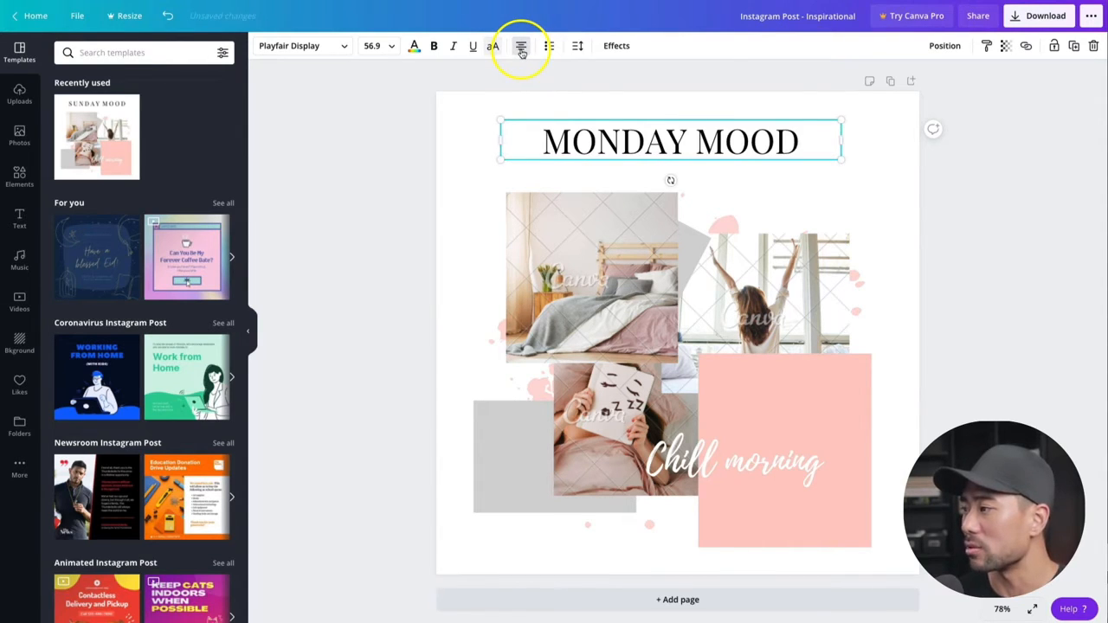
left_click(395, 160)
- Try the Shadow, Lift, Hollow, Splice and Echo text effects on the heading, and set the effect back to None
left_click(739, 143)
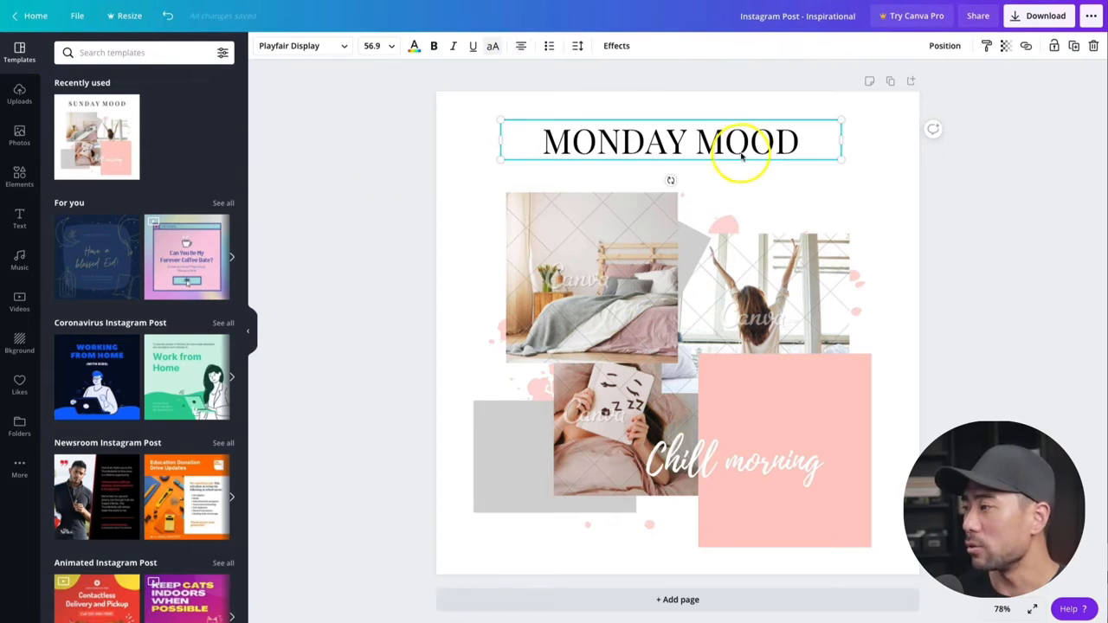
left_click(613, 48)
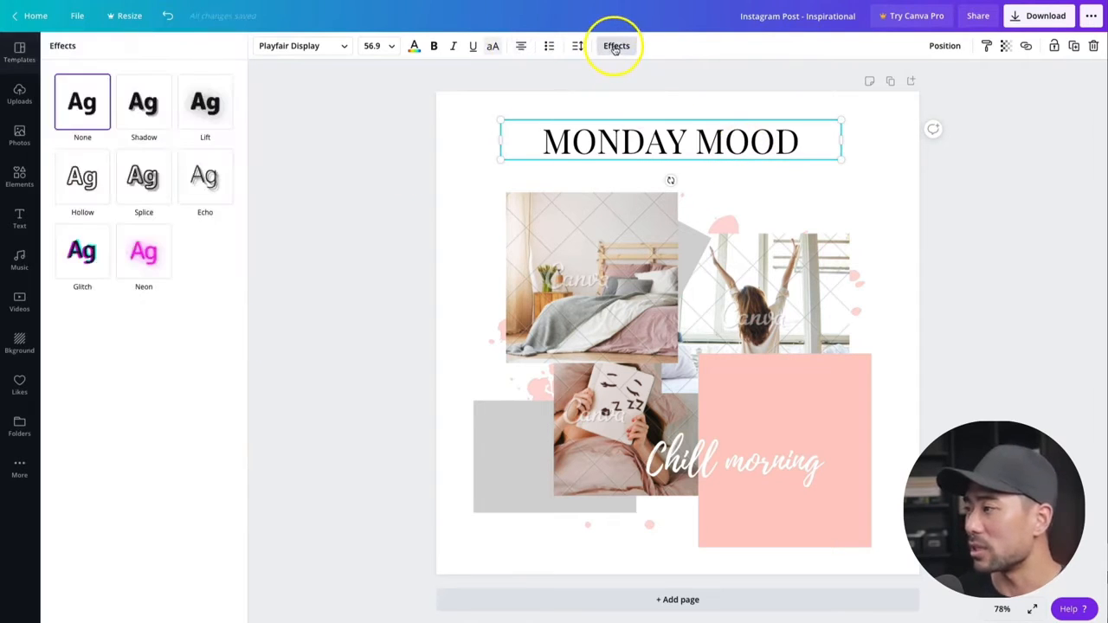
left_click(138, 112)
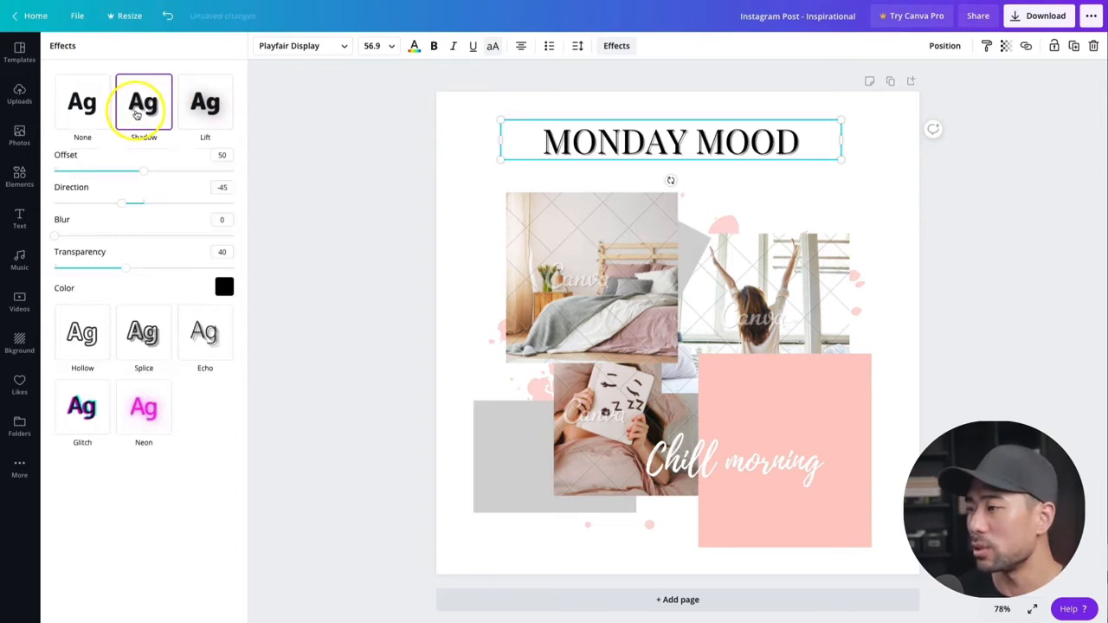
left_click(206, 117)
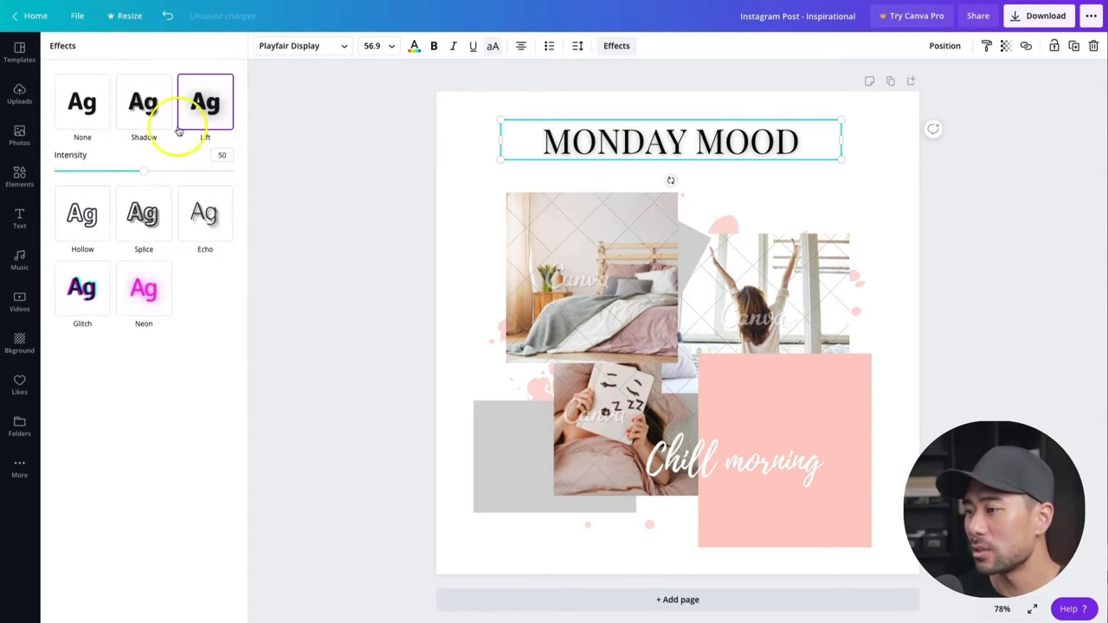
left_click(82, 217)
left_click(144, 175)
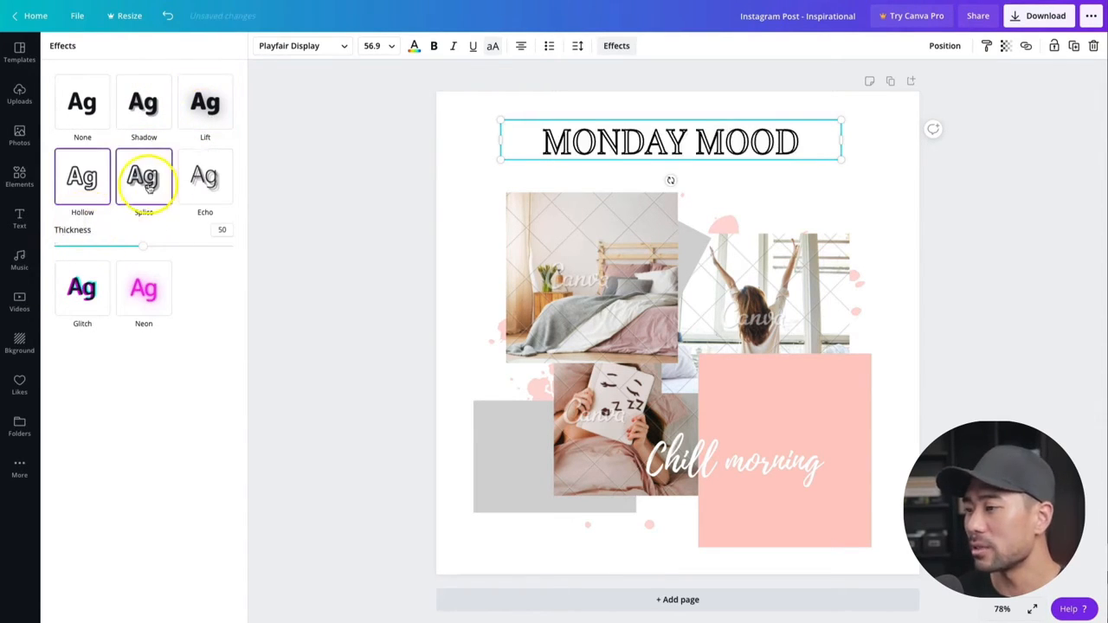
left_click(210, 182)
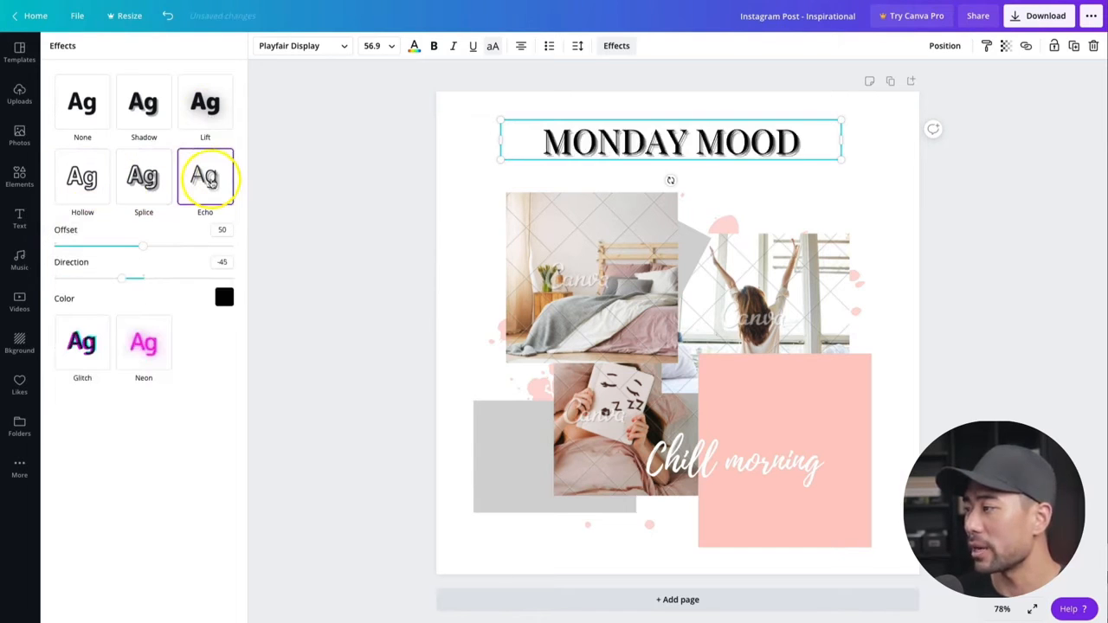
left_click(143, 104)
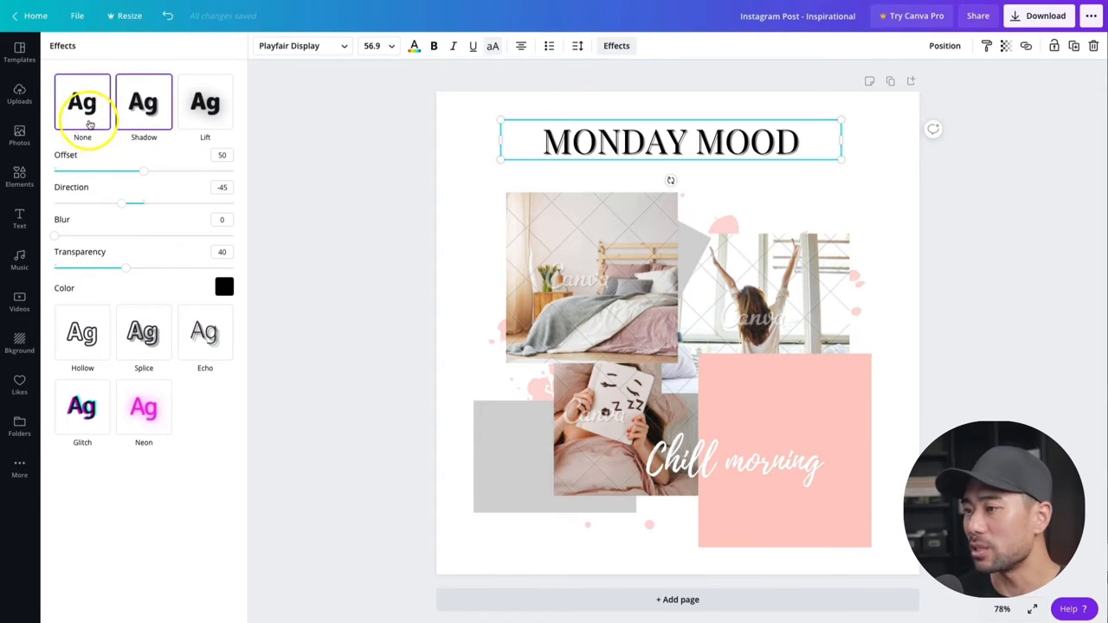
left_click(80, 122)
left_click(639, 177)
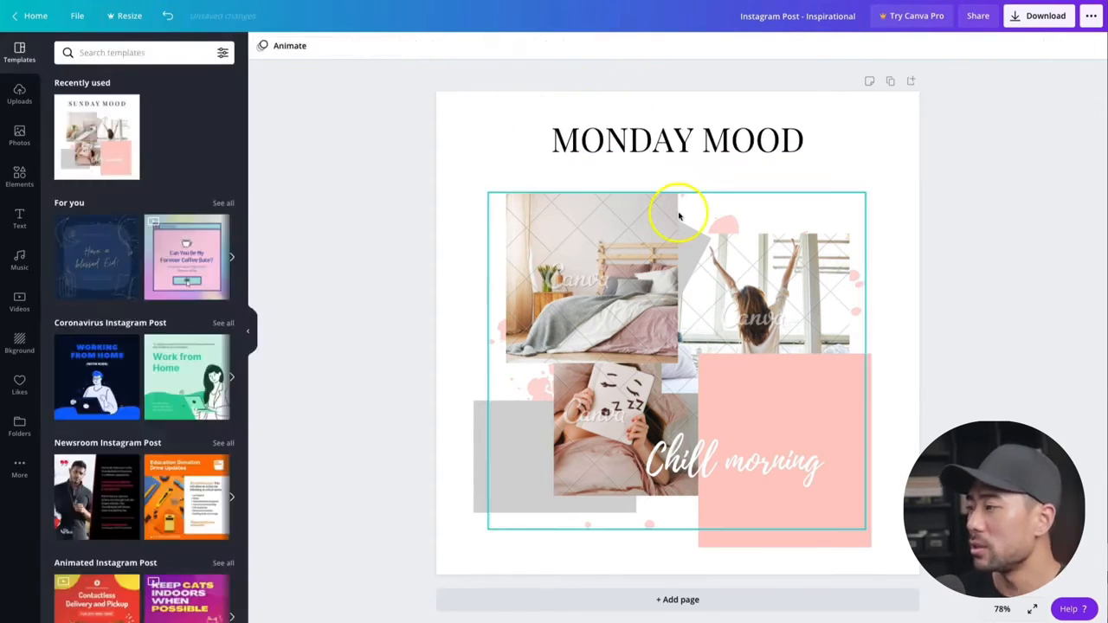
- Set the font size of the MONDAY MOOD heading to 72
left_click(608, 145)
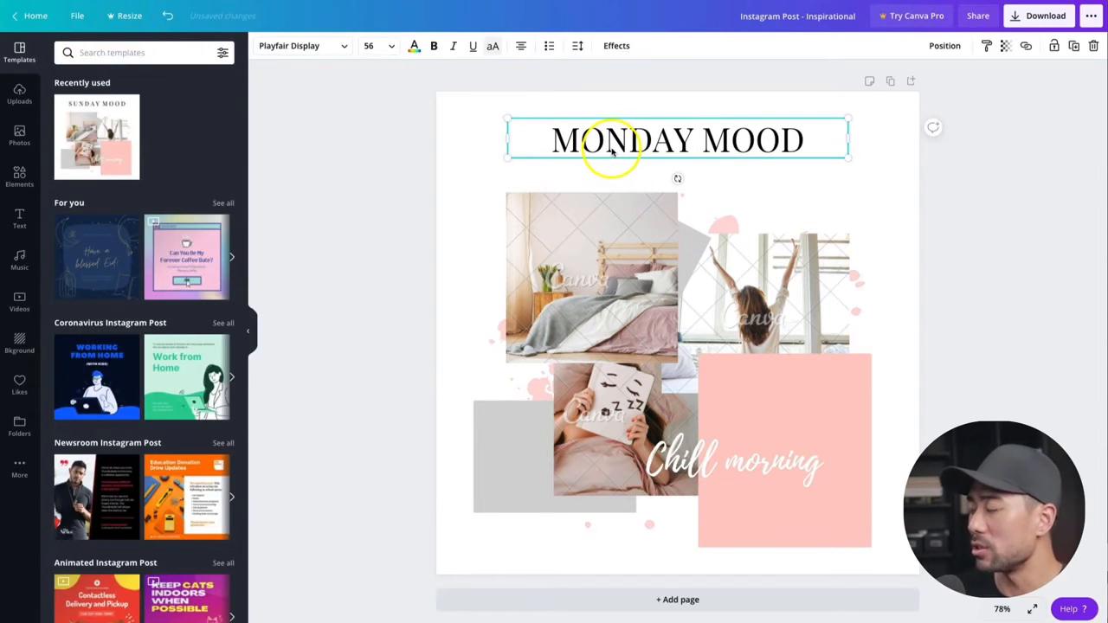
left_click(372, 46)
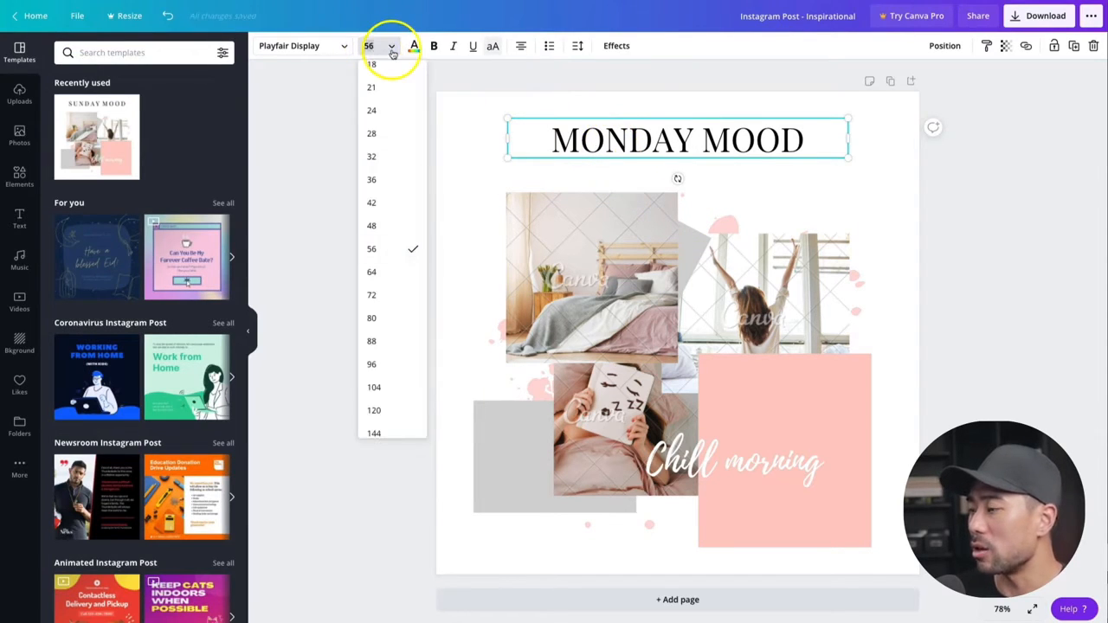
left_click(384, 302)
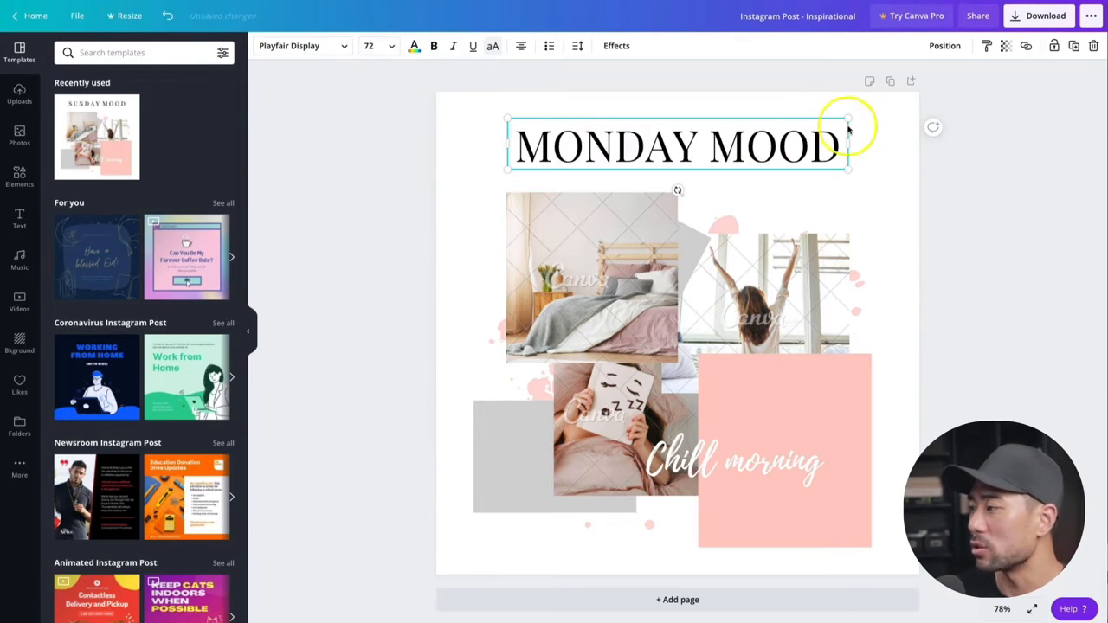
left_click(419, 167)
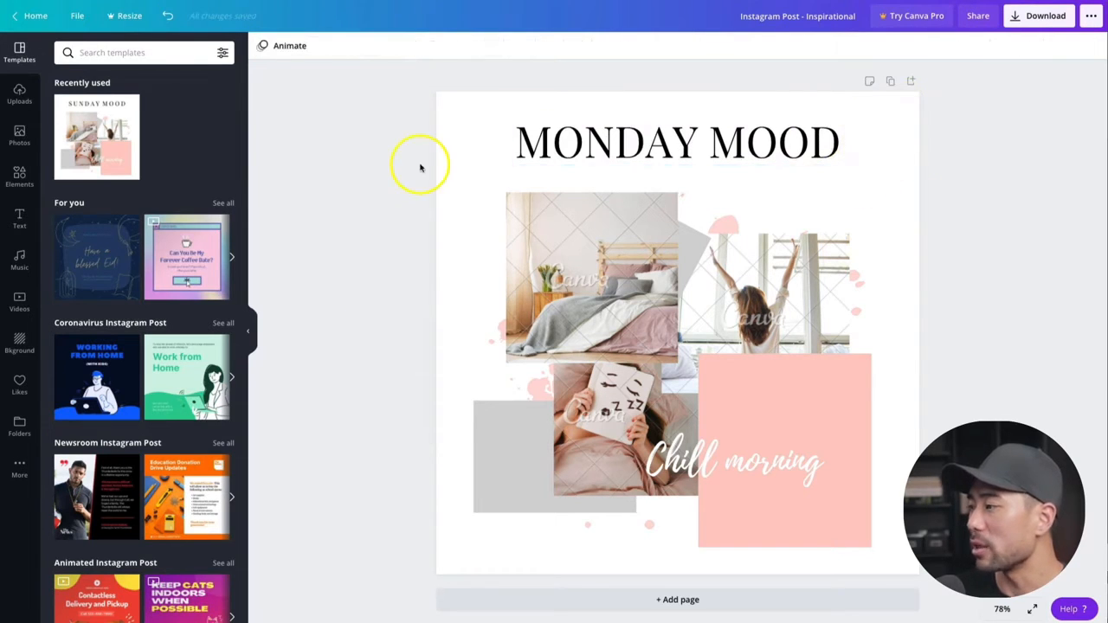
- Resize the heading freehand so its text spans slightly wider than the photo collage, centred on the page
left_click(577, 154)
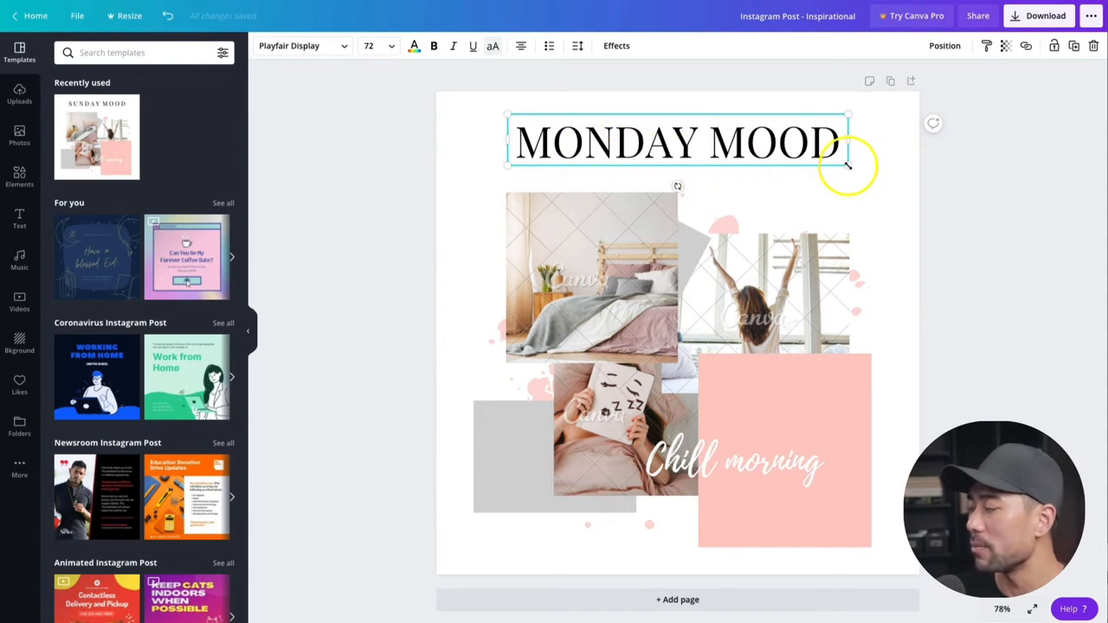
left_click_drag(848, 164, 803, 154)
left_click(973, 198)
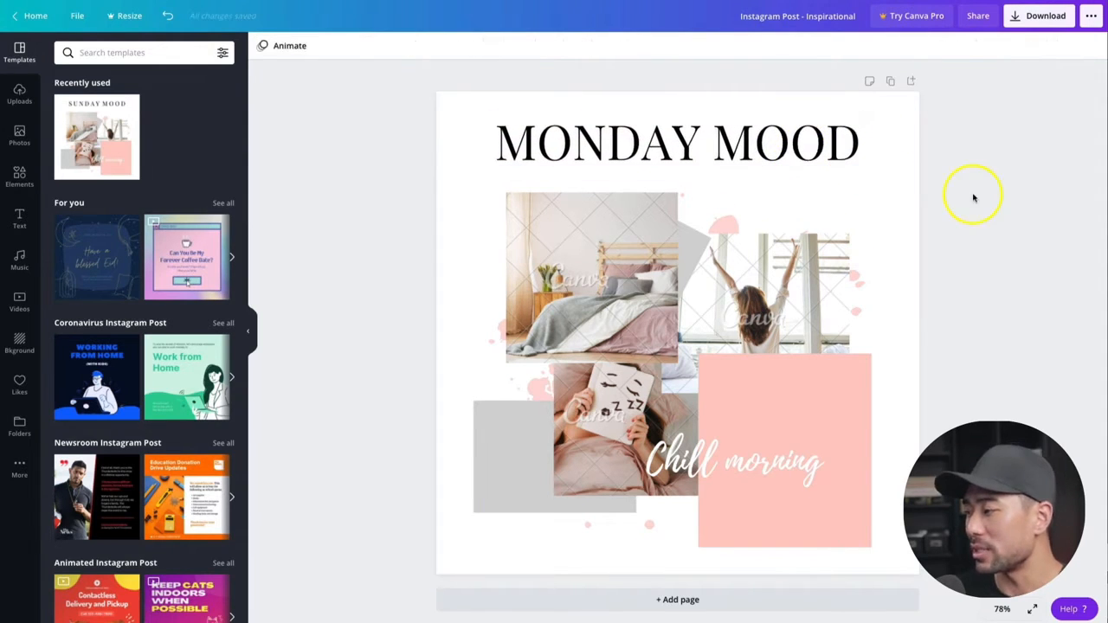
- Delete the bedroom, stretching woman and sleep-mask photos from the collage
left_click(617, 247)
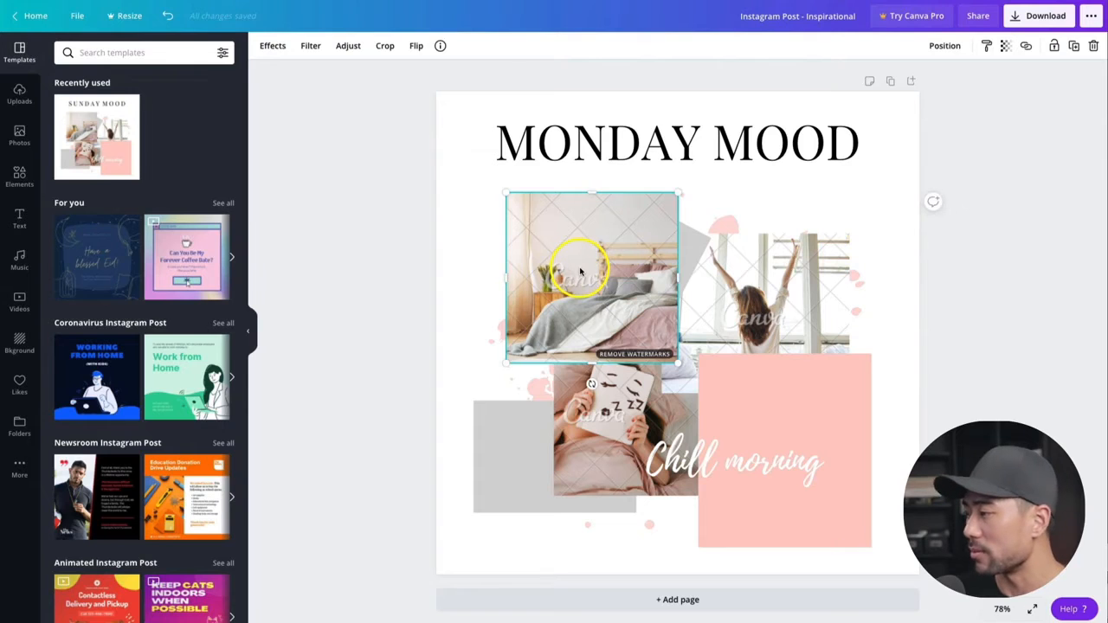
key("Delete")
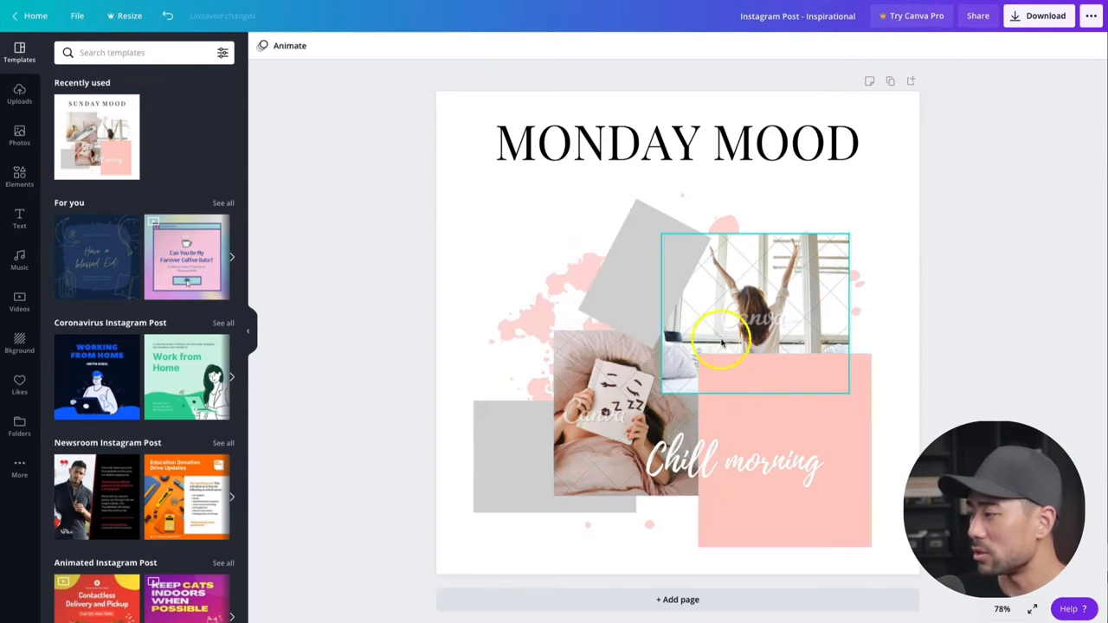
left_click(746, 303)
key("Delete")
left_click(666, 363)
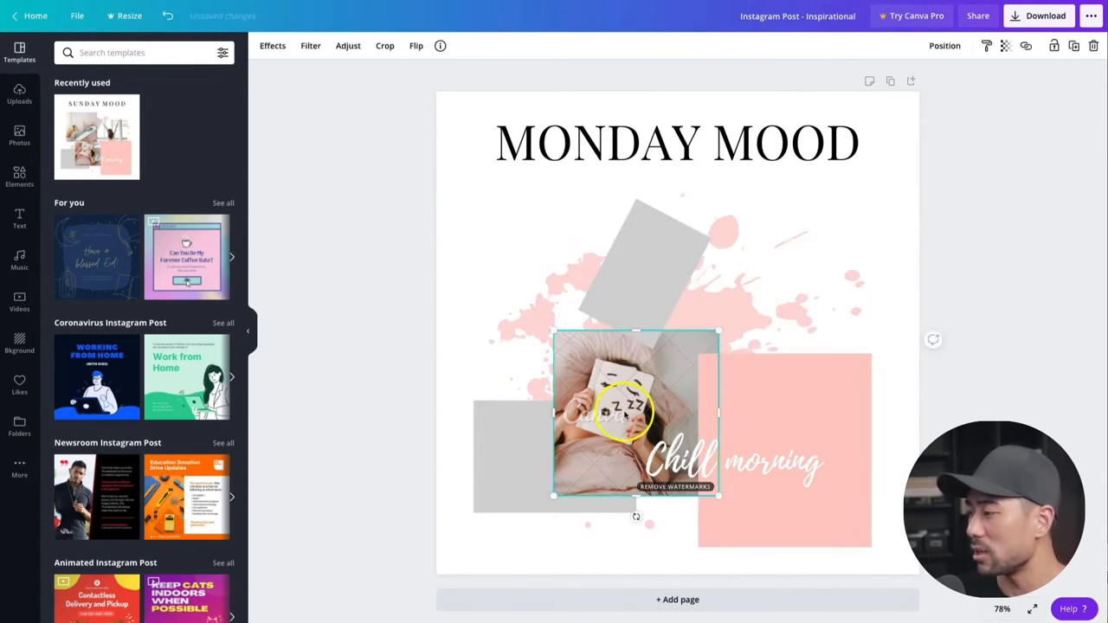
key("Delete")
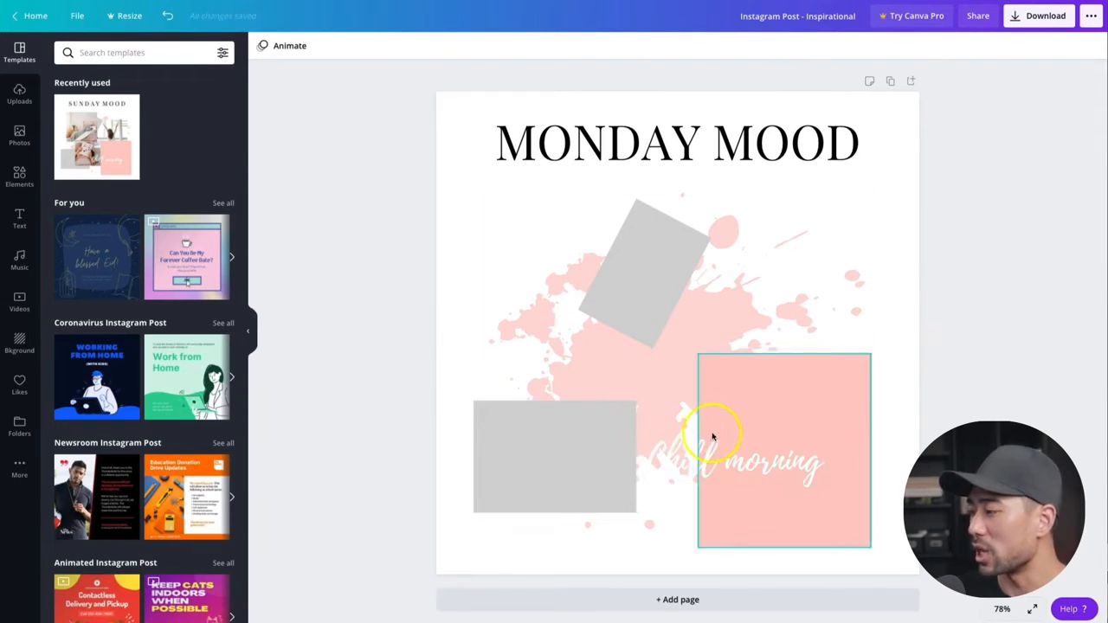
- Delete the "Chill morning" script text from the pink square
left_click(738, 463)
left_click(725, 465)
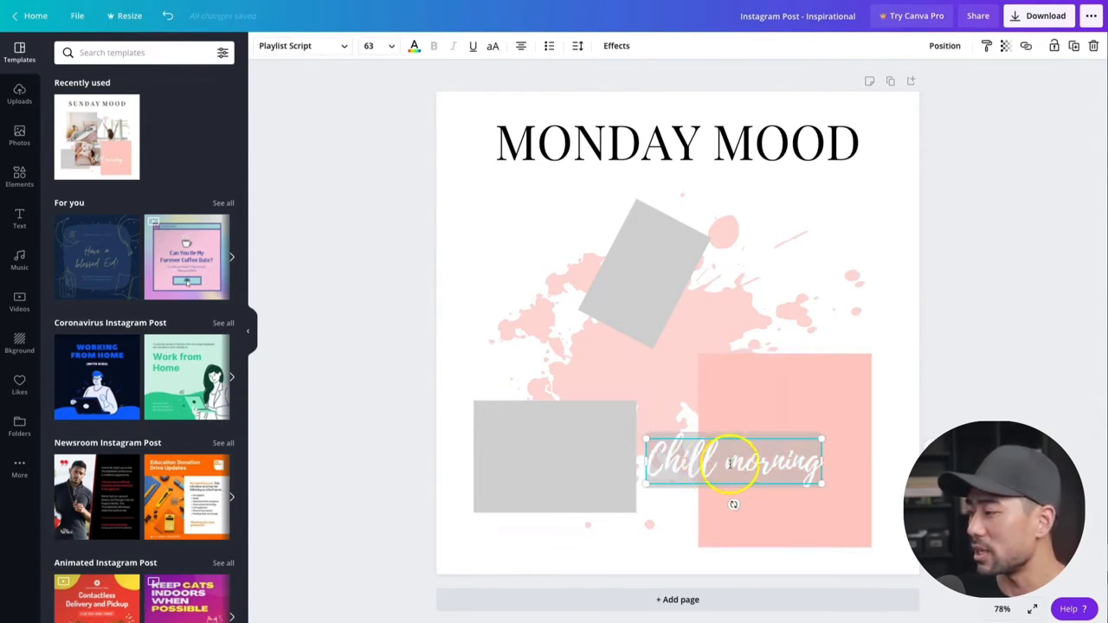
triple_click(736, 464)
left_click(717, 464)
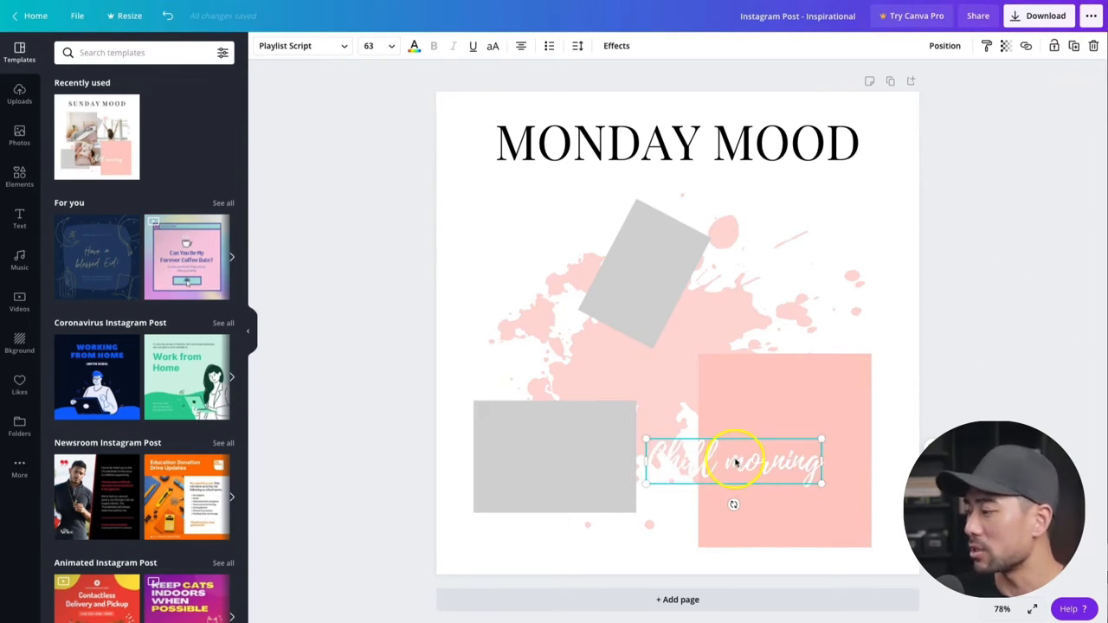
left_click(1094, 47)
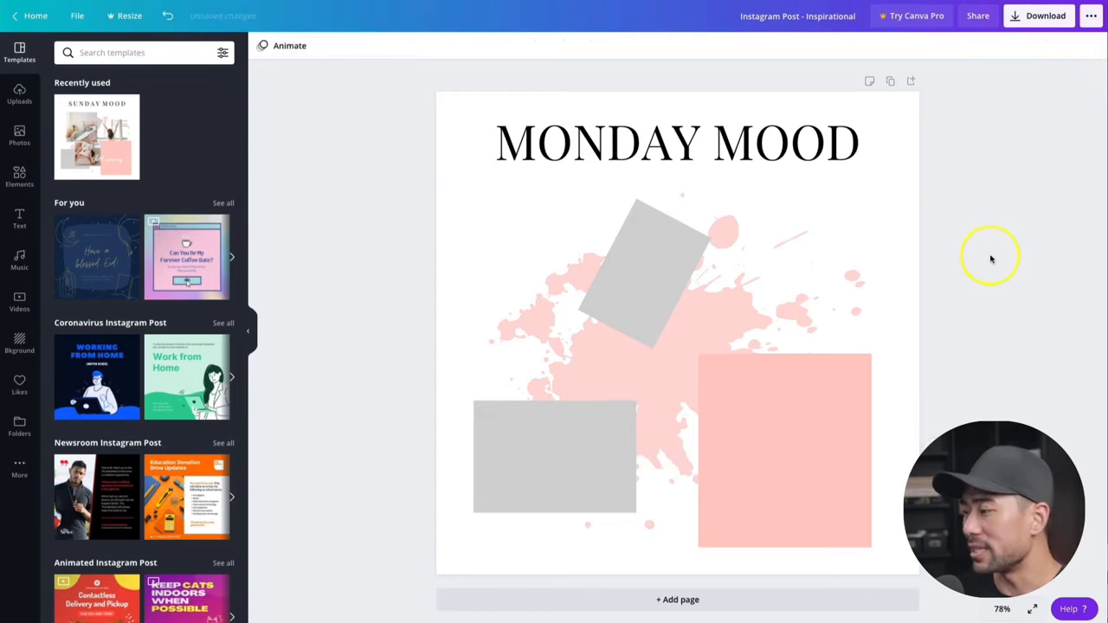
- Recolour the tilted grey rectangle with a custom pale green, trying black first
left_click(620, 280)
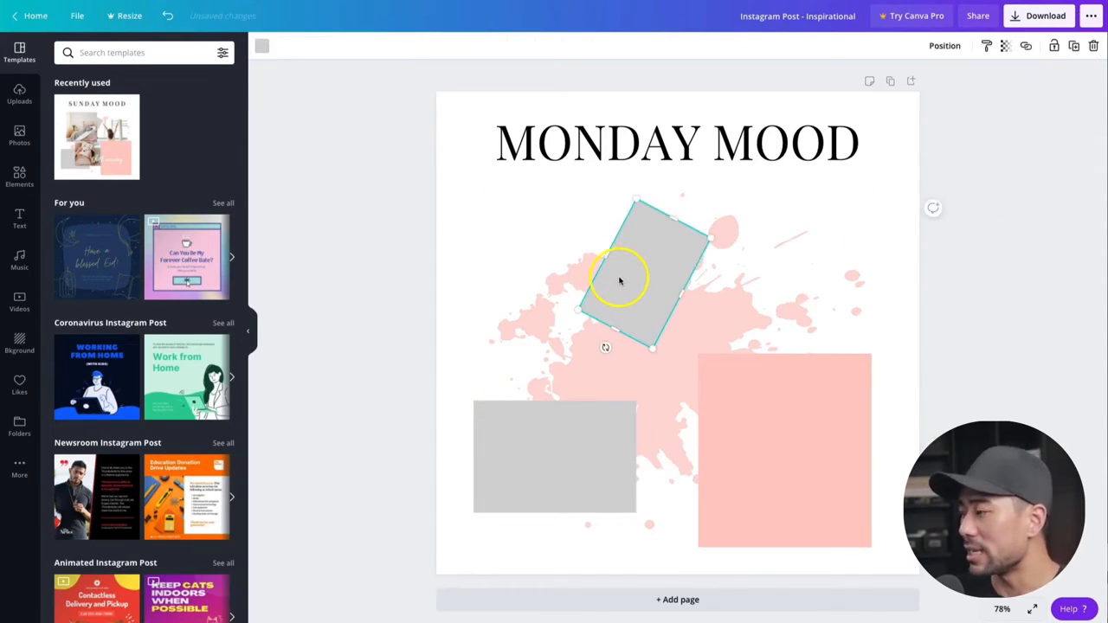
left_click(262, 48)
left_click(67, 162)
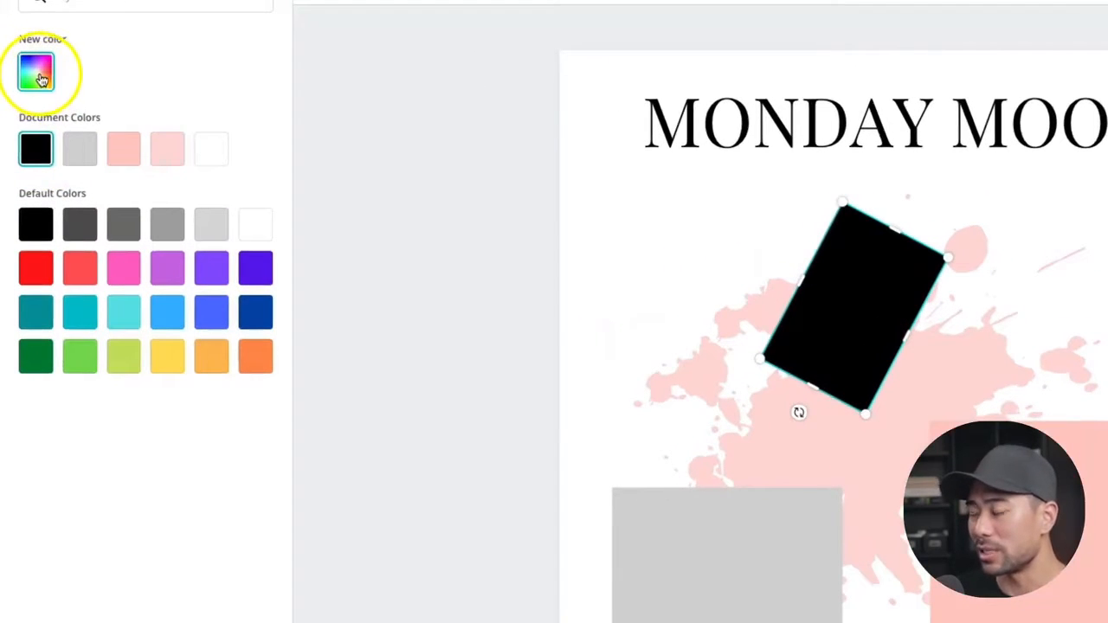
left_click(45, 87)
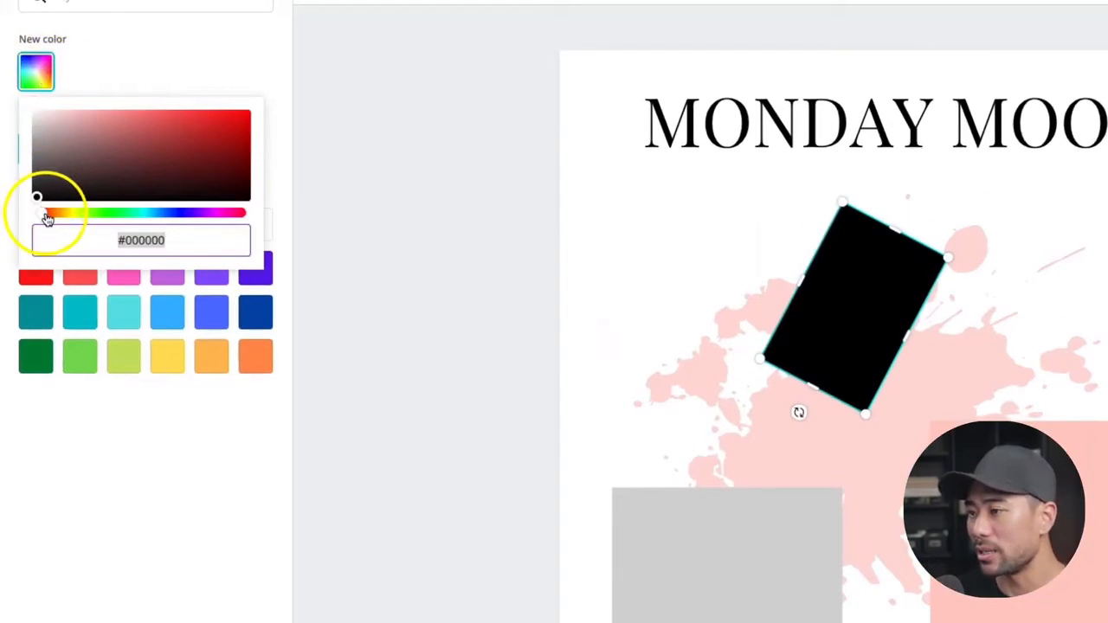
left_click_drag(42, 213, 112, 217)
left_click_drag(37, 193, 65, 89)
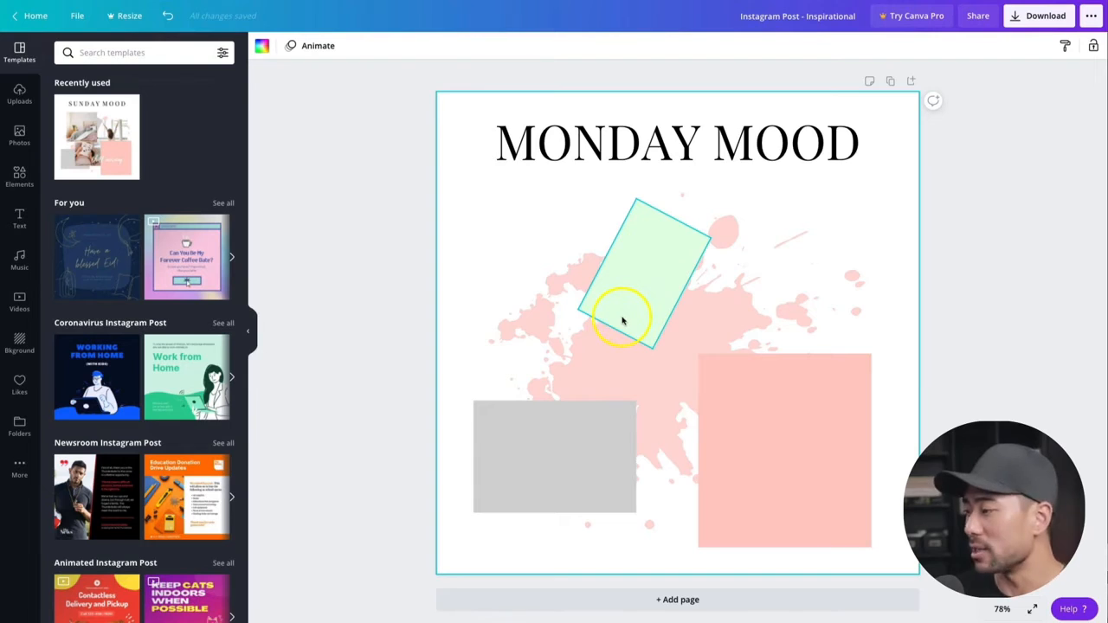
- Recolour the large pink square with the pale green from the document colours
left_click(766, 425)
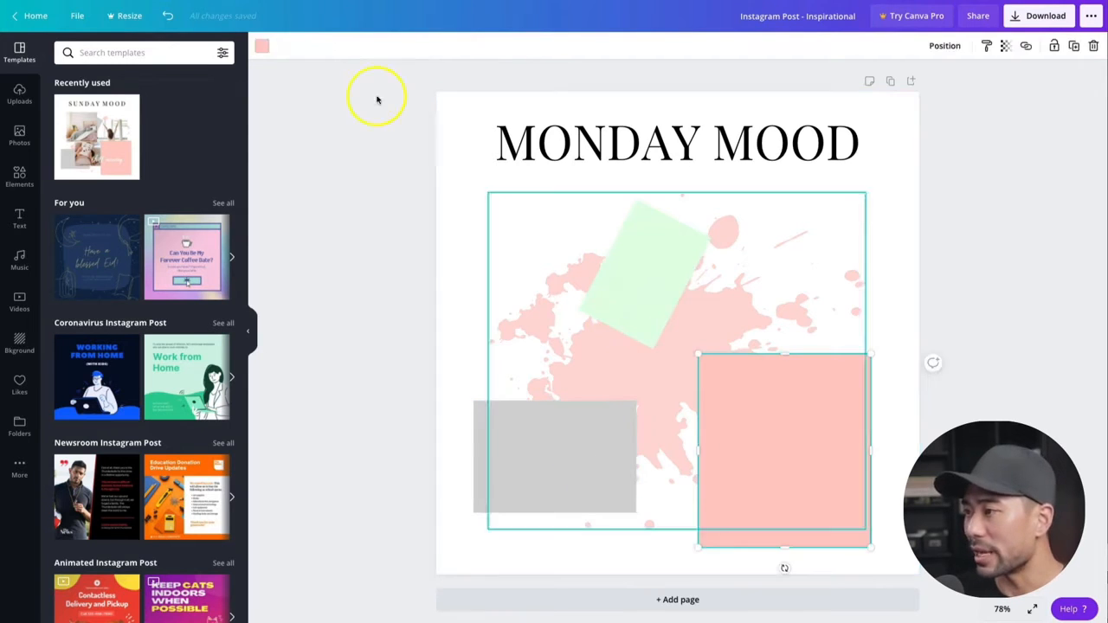
left_click(262, 47)
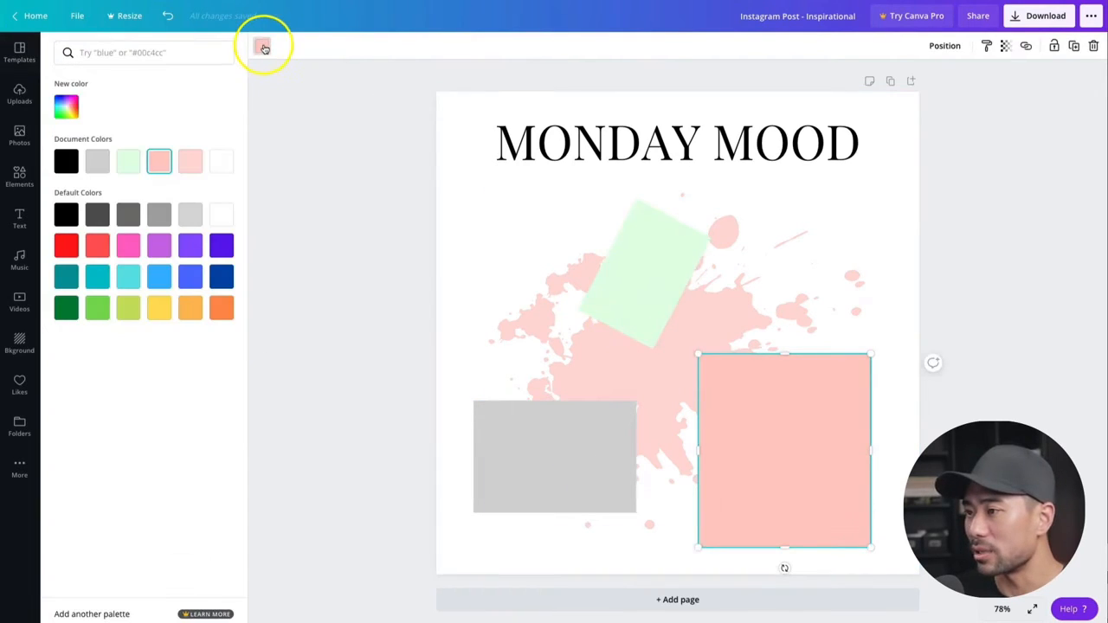
left_click(128, 171)
left_click(371, 321)
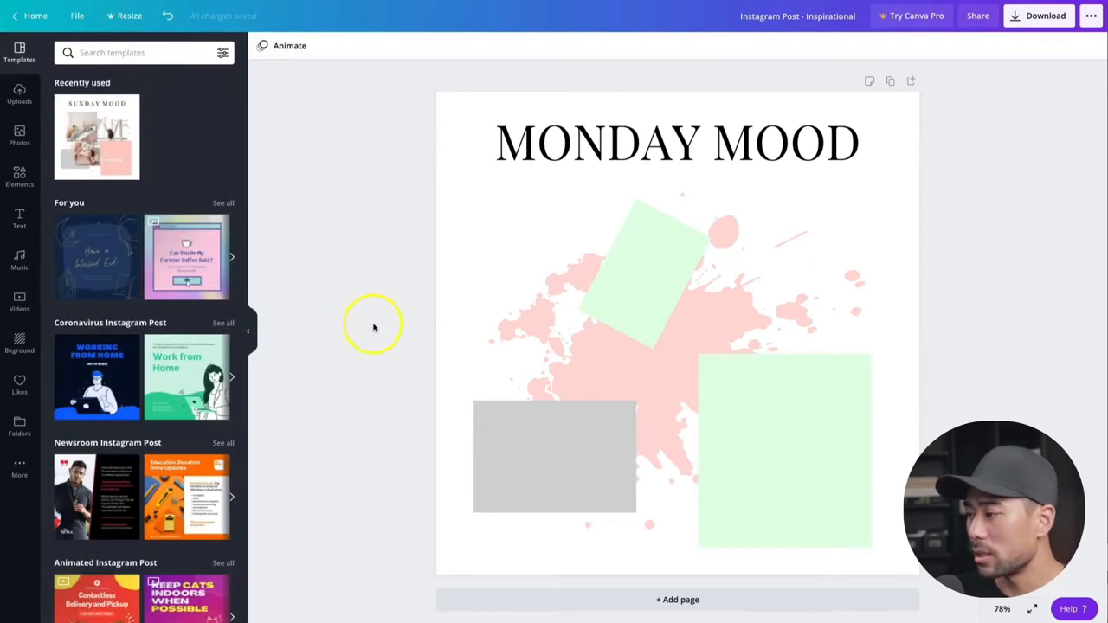
- Recolour the pink paint splatter, trying light grey first and settling on a custom very pale greyish pink
left_click(579, 356)
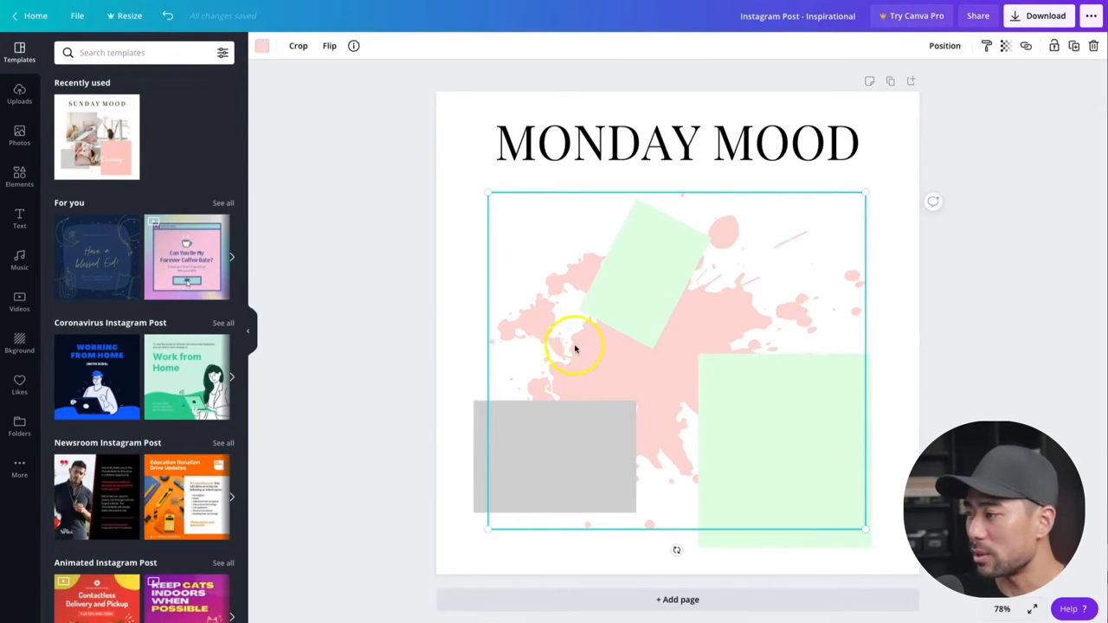
left_click(262, 49)
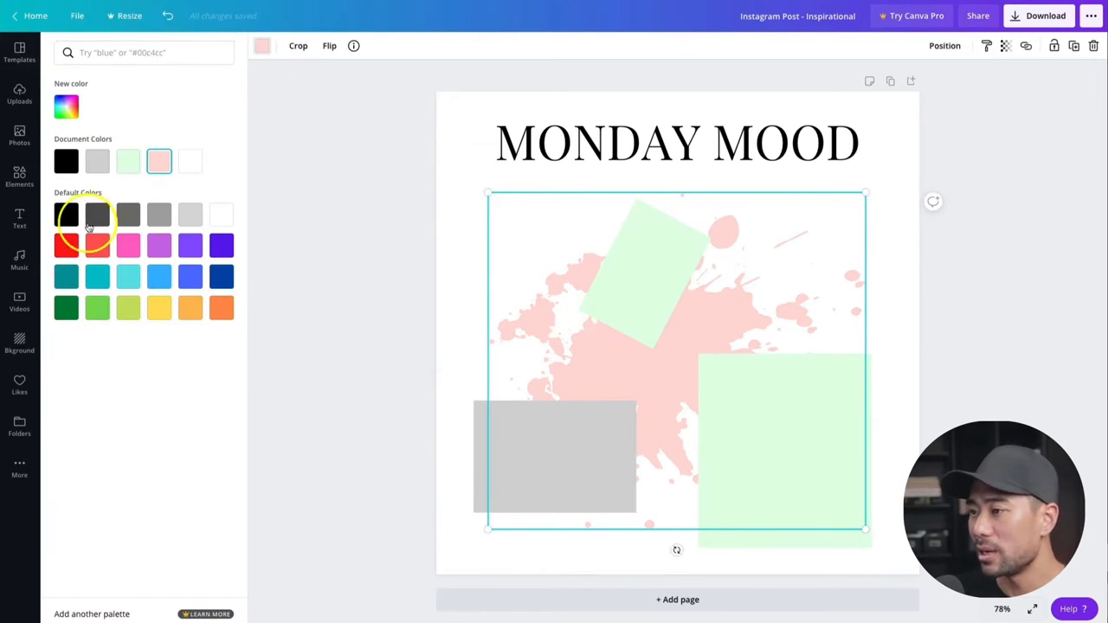
left_click(191, 221)
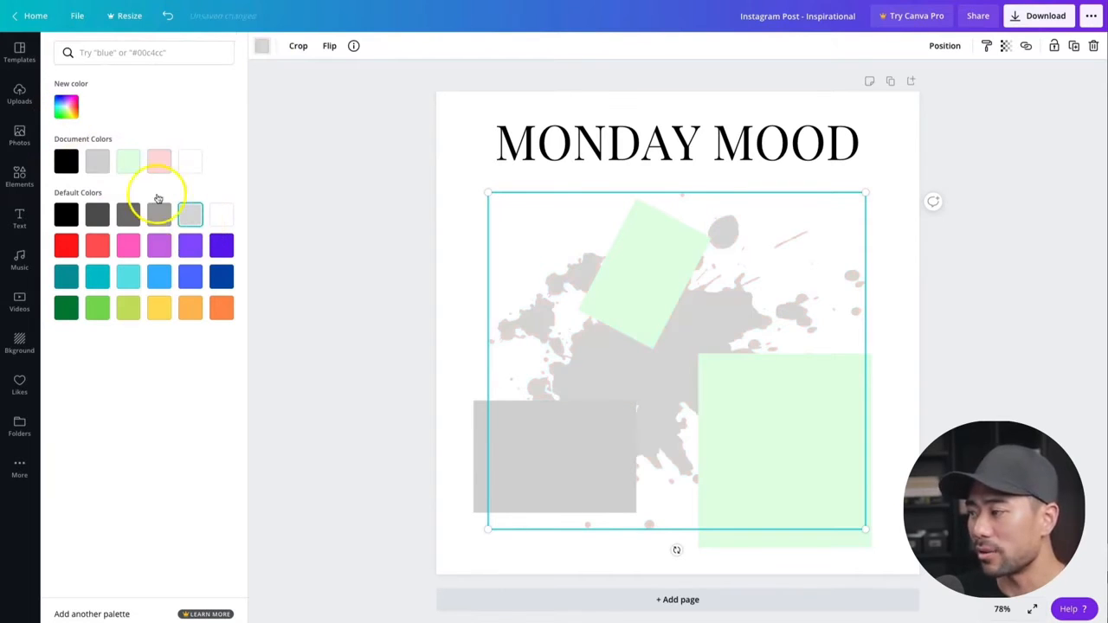
left_click(68, 106)
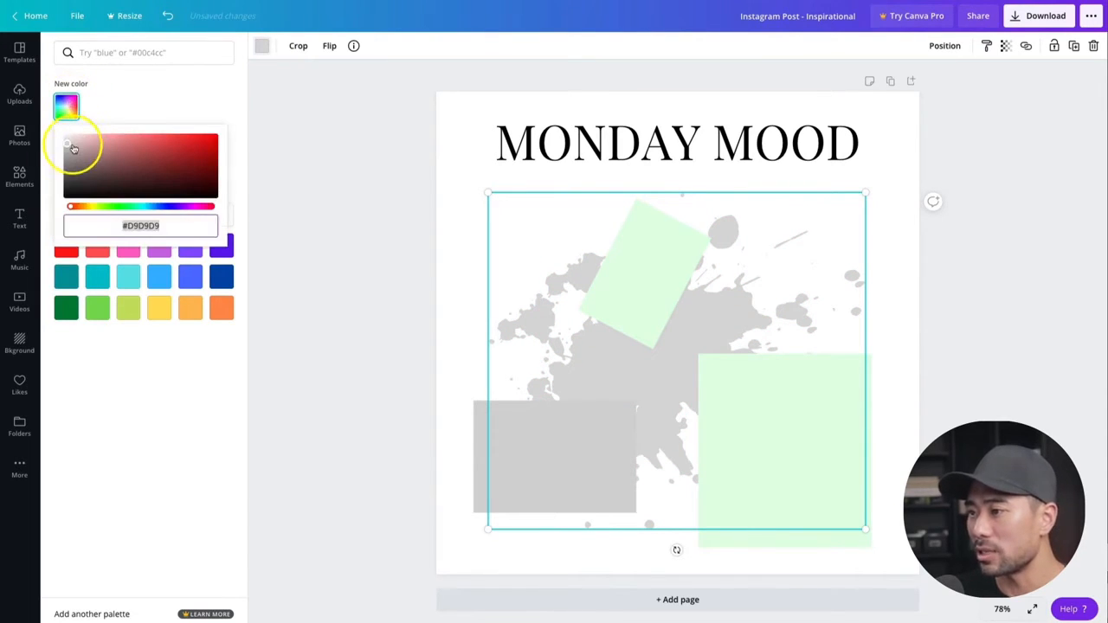
left_click(66, 139)
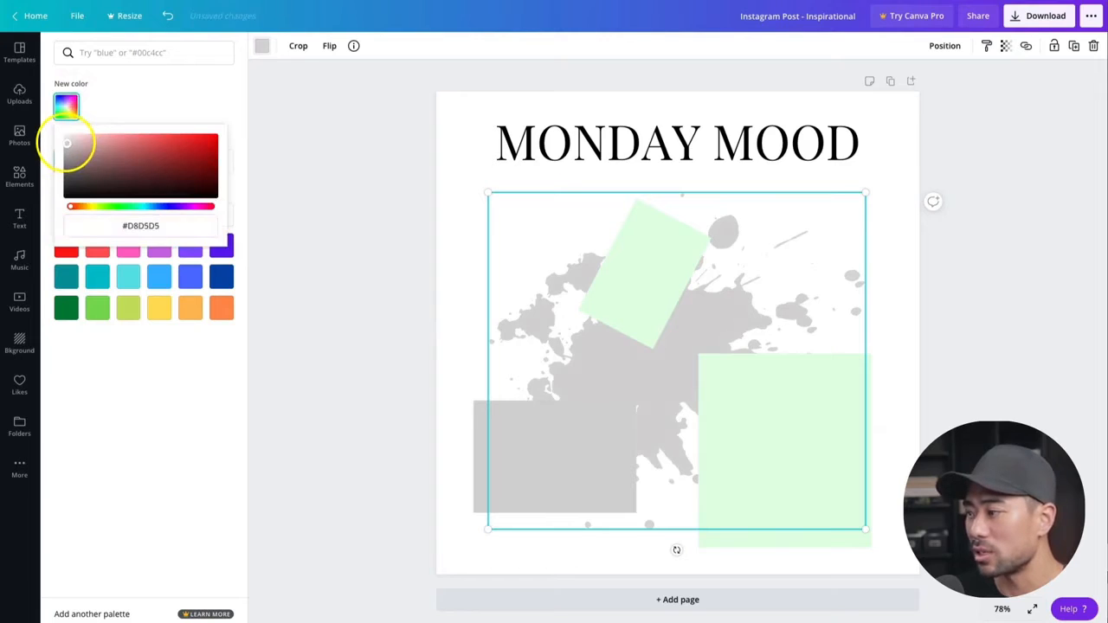
left_click(94, 345)
- Search the photo library for "laptop" and add the photo of hands writing in a notebook beside a laptop
left_click(11, 141)
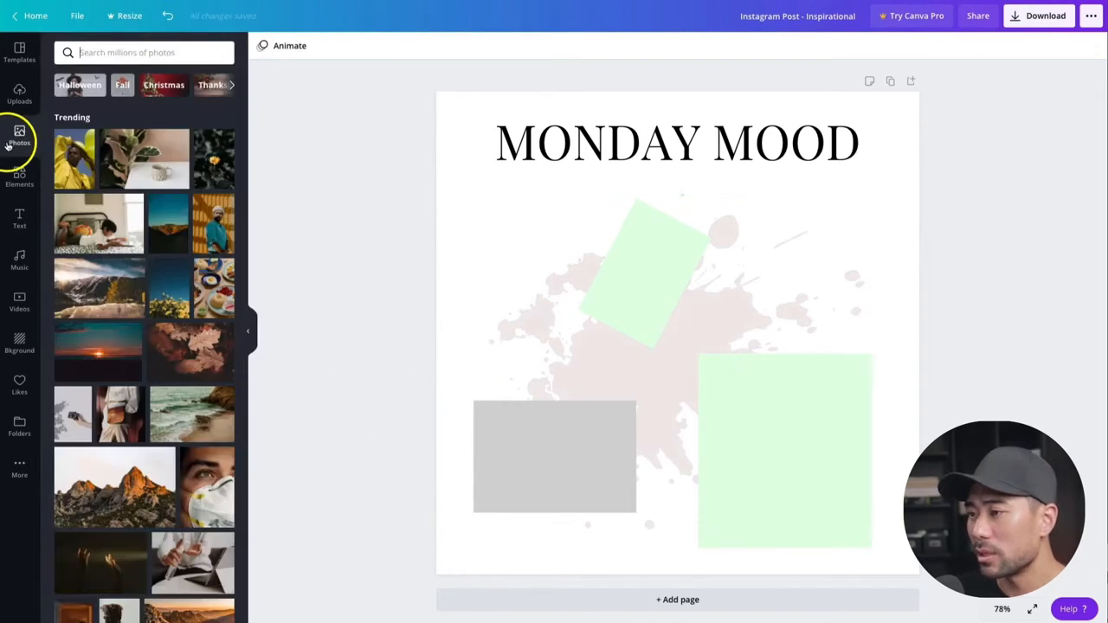
left_click(106, 53)
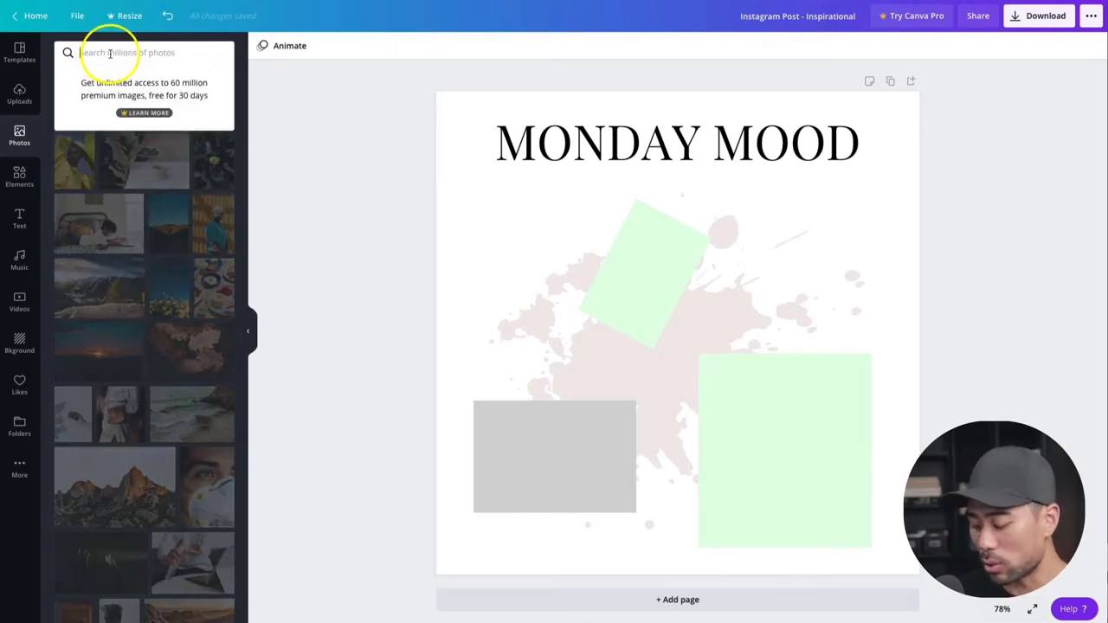
type("laptop")
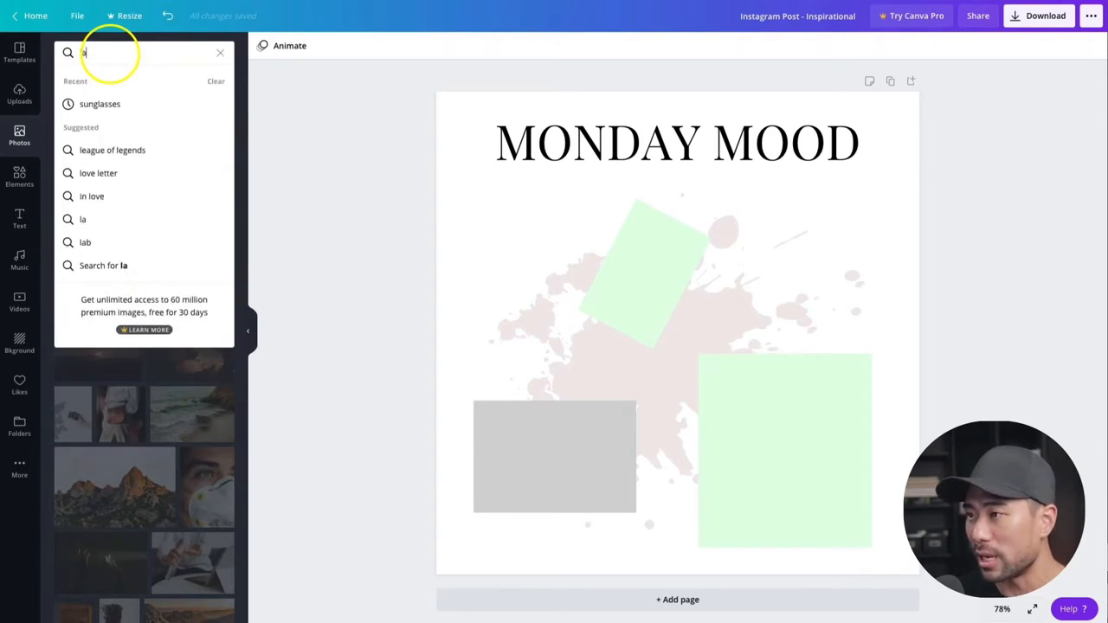
key("Return")
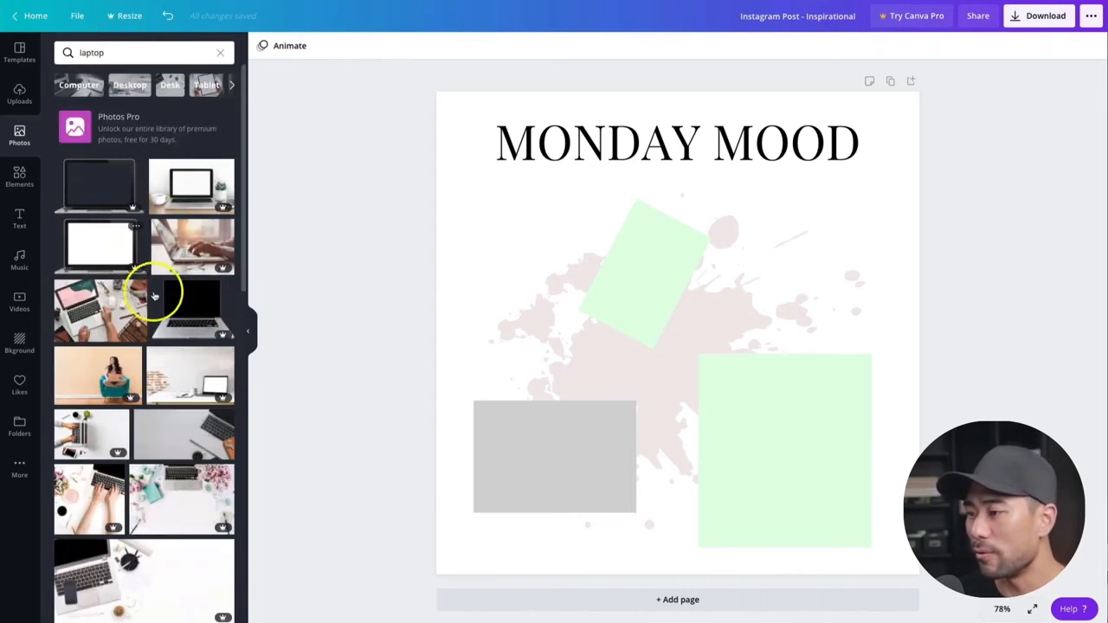
scroll(169, 387, "down", 5)
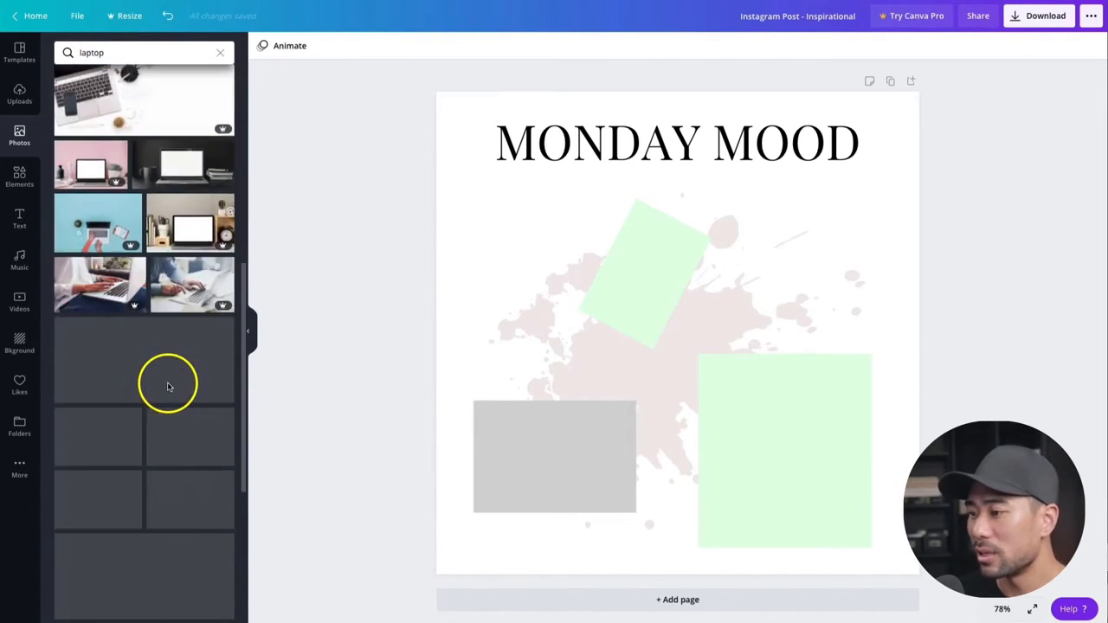
scroll(169, 387, "down", 2)
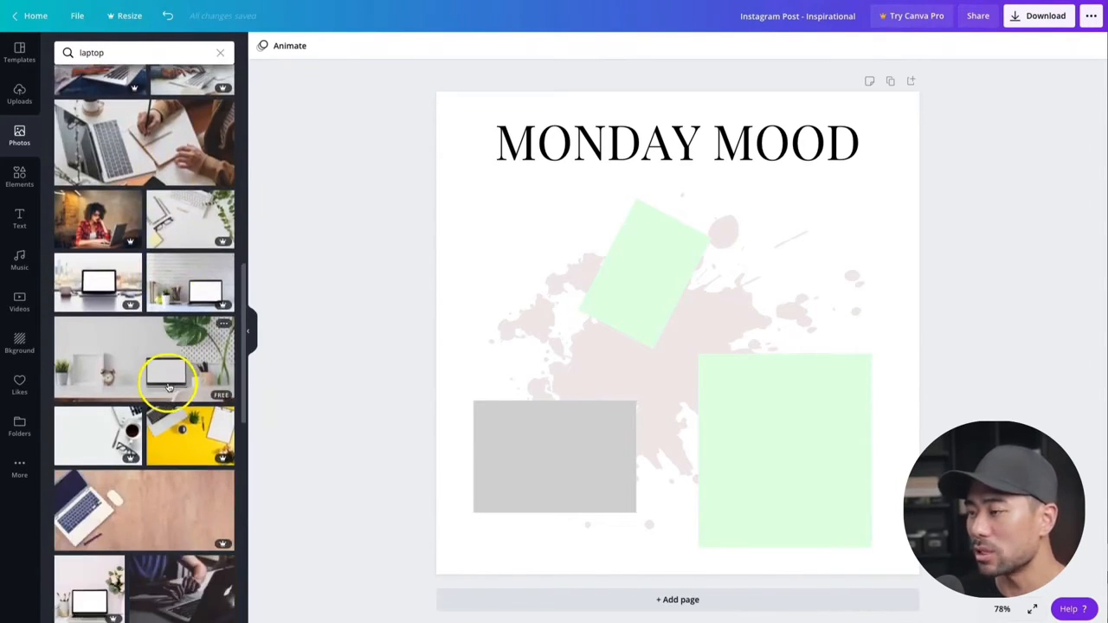
left_click(143, 162)
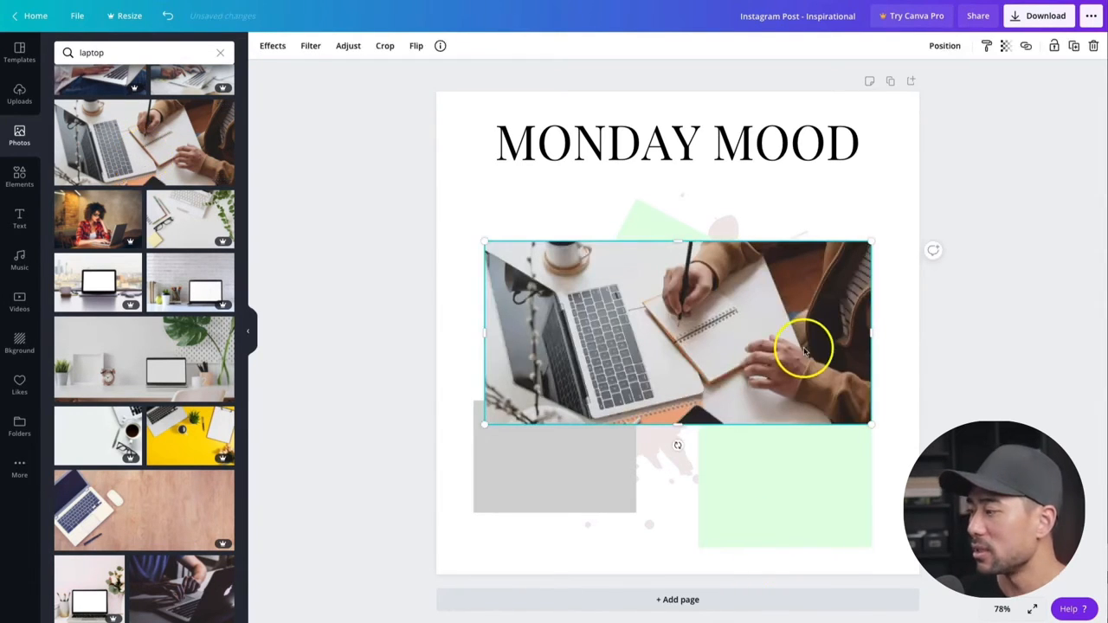
- Shrink the laptop photo slightly, crop its right side, and centre it on the page
left_click_drag(675, 340, 695, 353)
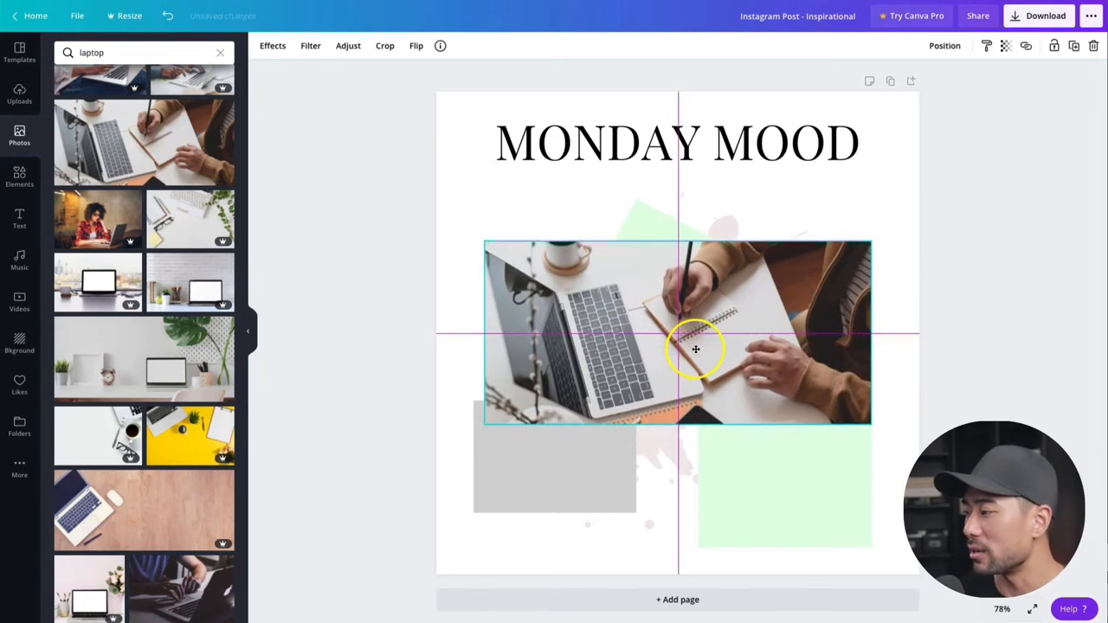
mouse_move(869, 421)
left_mouse_down()
mouse_move(741, 358)
mouse_move(883, 438)
mouse_move(740, 368)
mouse_move(865, 421)
left_mouse_up()
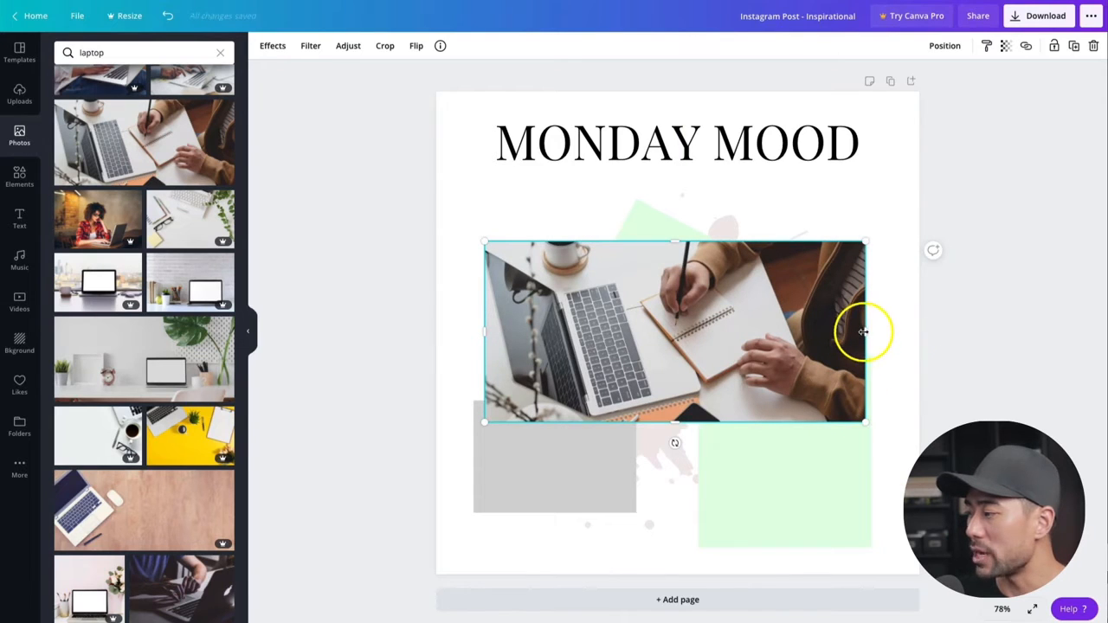
left_click_drag(863, 331, 798, 334)
left_click_drag(658, 329, 683, 334)
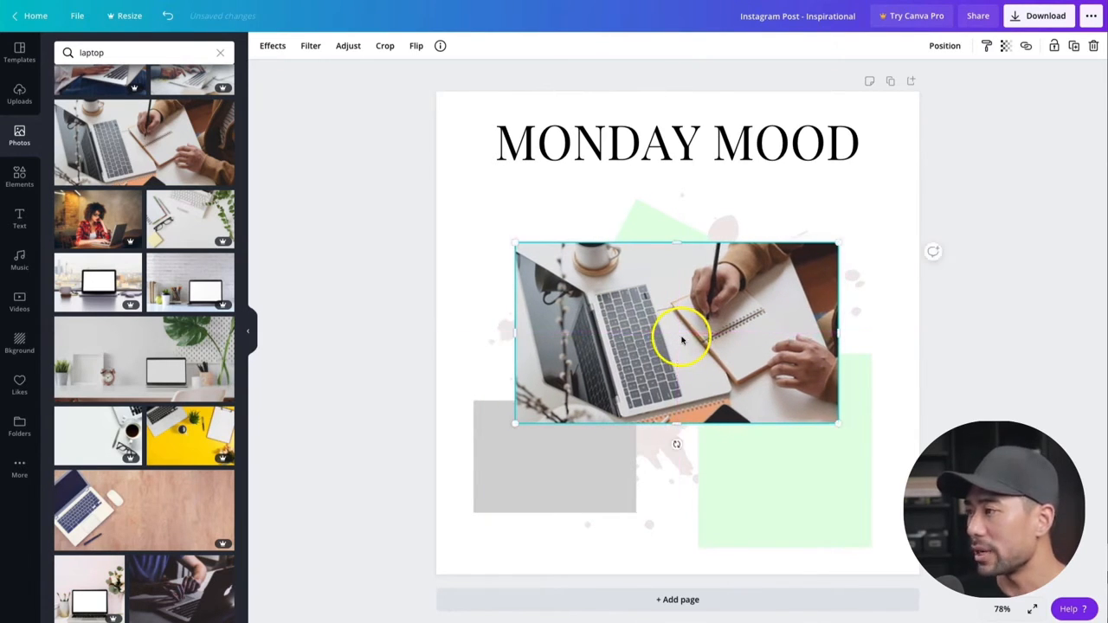
- Try flipping the laptop photo horizontally, undo the flip and deselect the photo
left_click(413, 46)
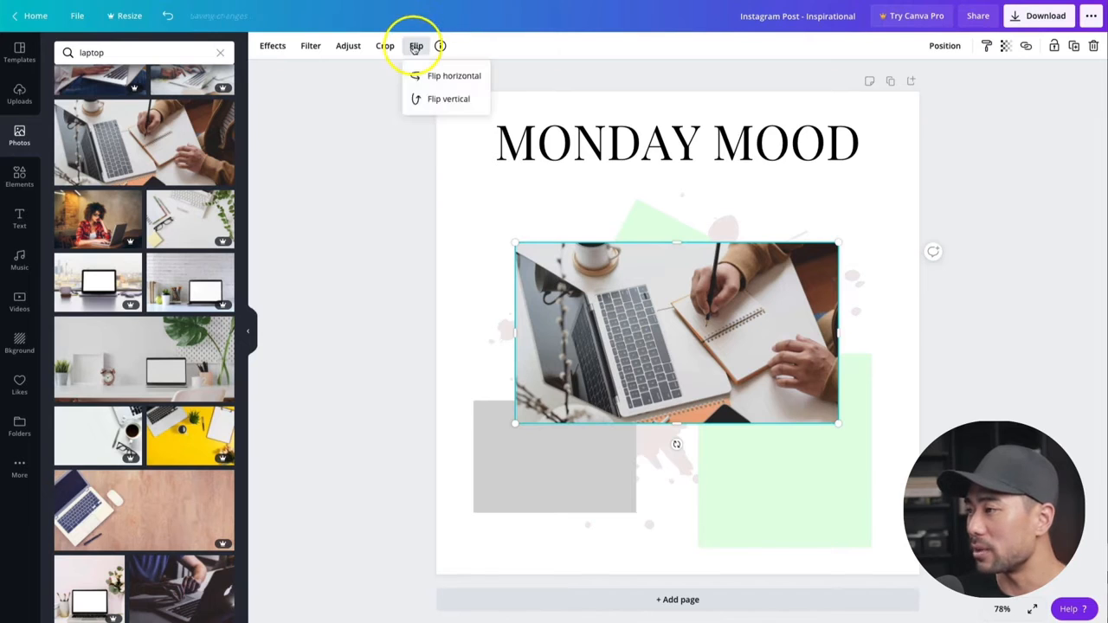
left_click(437, 76)
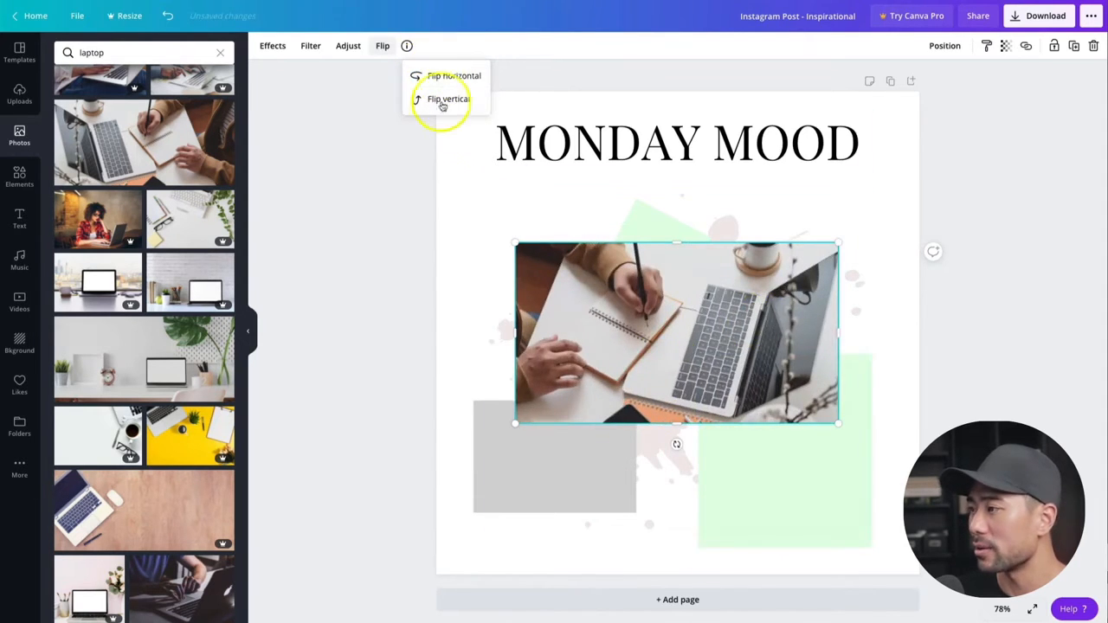
left_click(169, 16)
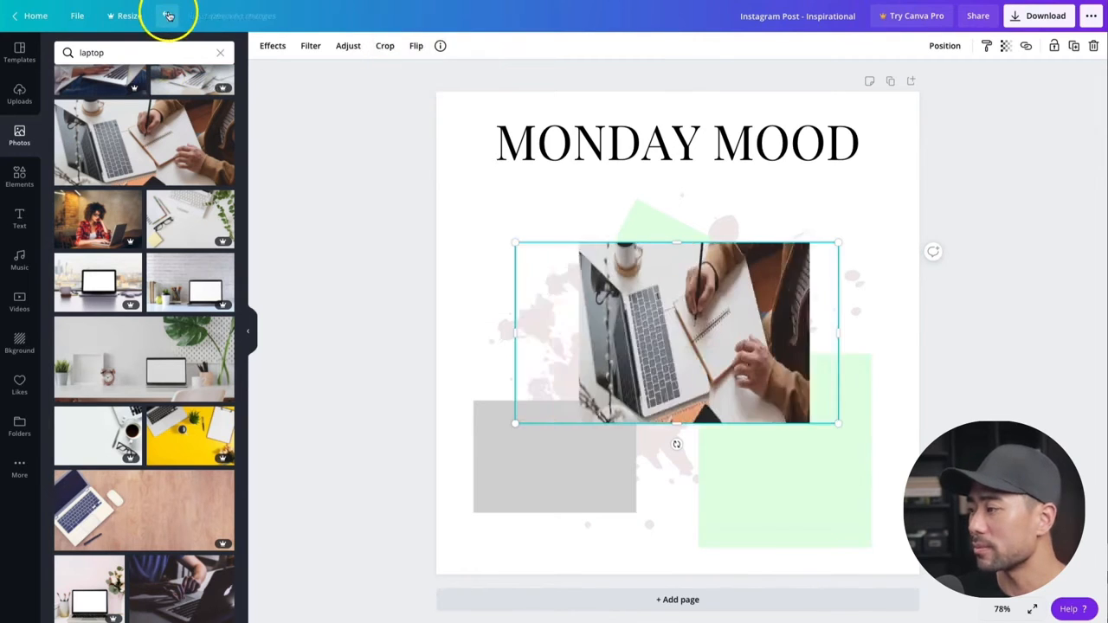
left_click(169, 16)
left_click(991, 332)
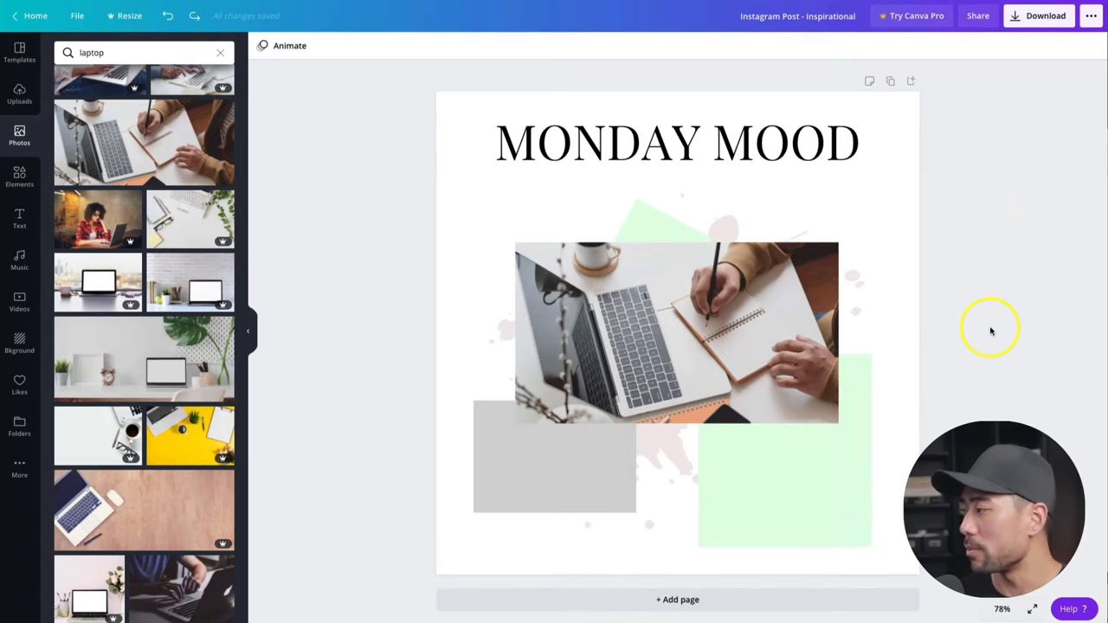
- Switch to Finder, upload the portrait JPG file from the computer and place it on the page
key("super+Tab")
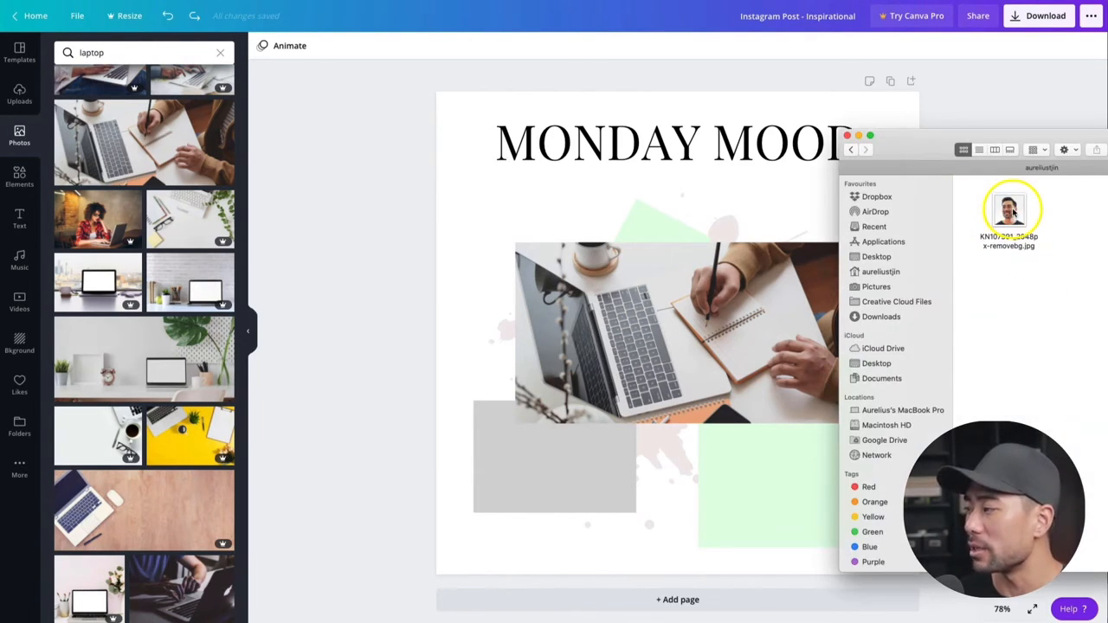
left_click_drag(1010, 214, 592, 204)
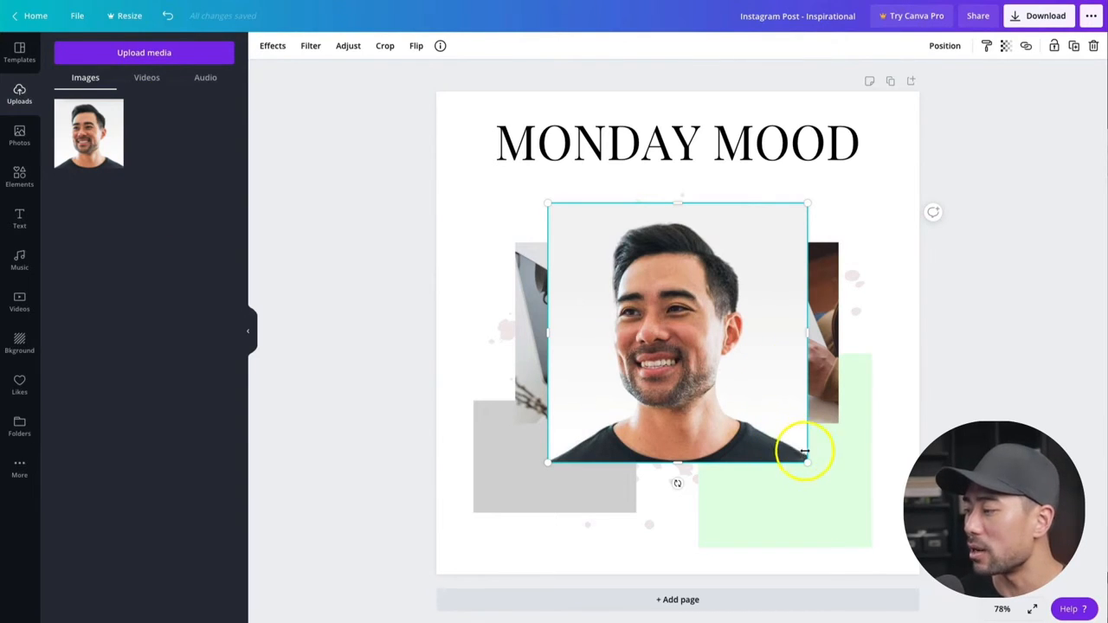
- Shrink the uploaded portrait photo and place it in the page's lower-right corner
left_click_drag(807, 461, 876, 550)
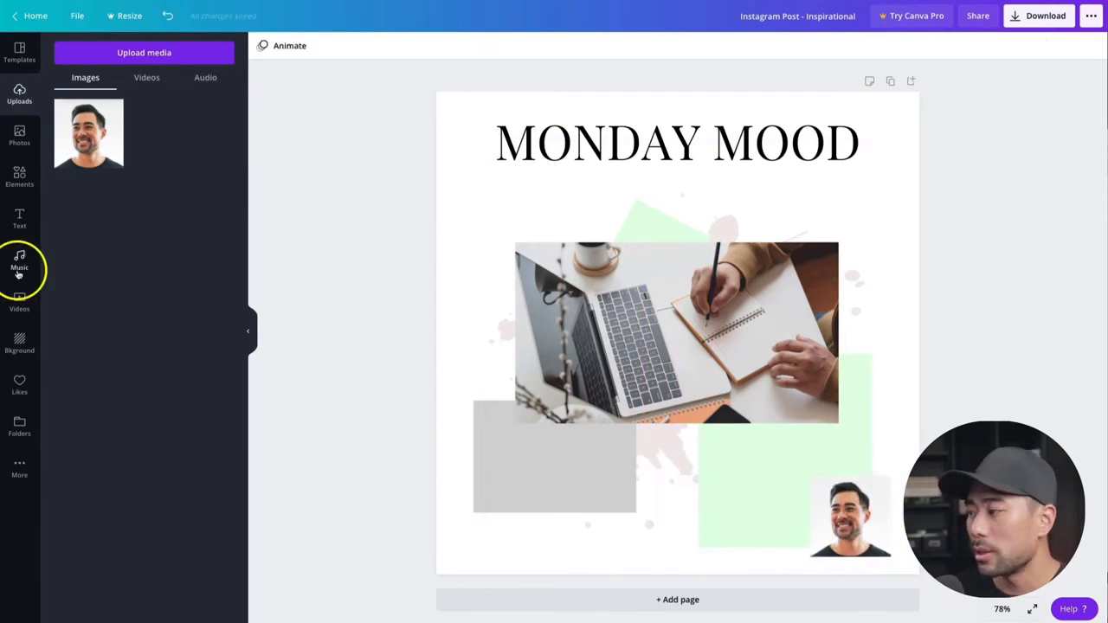
- Add a triangle shape from the elements library, move it over the page's lower-left area and fill it with dark grey
left_click(29, 191)
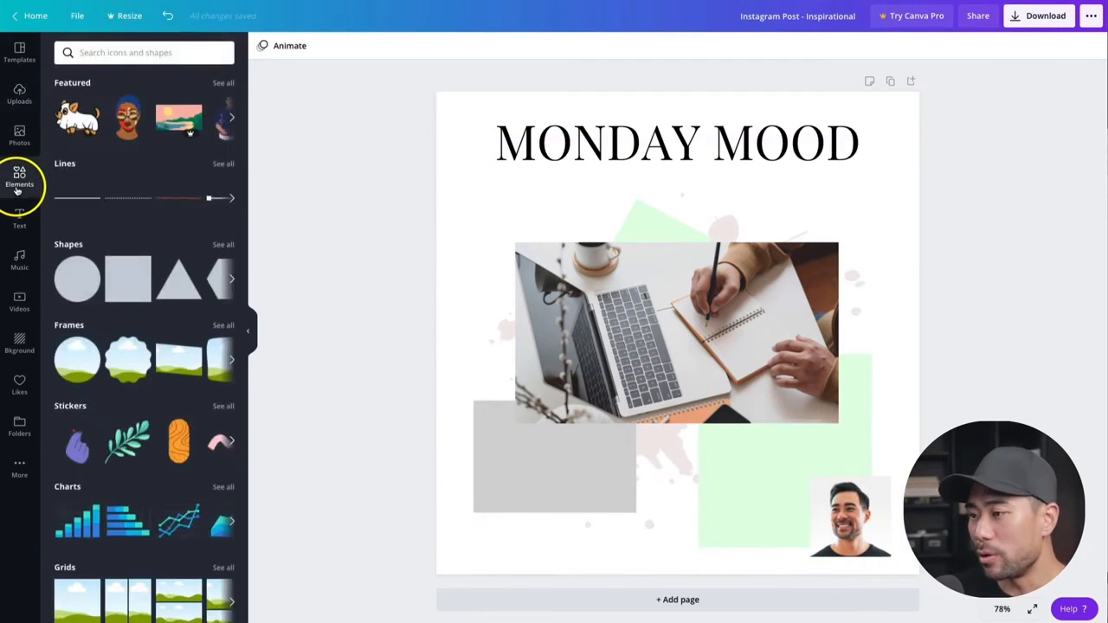
scroll(152, 368, "down", 5)
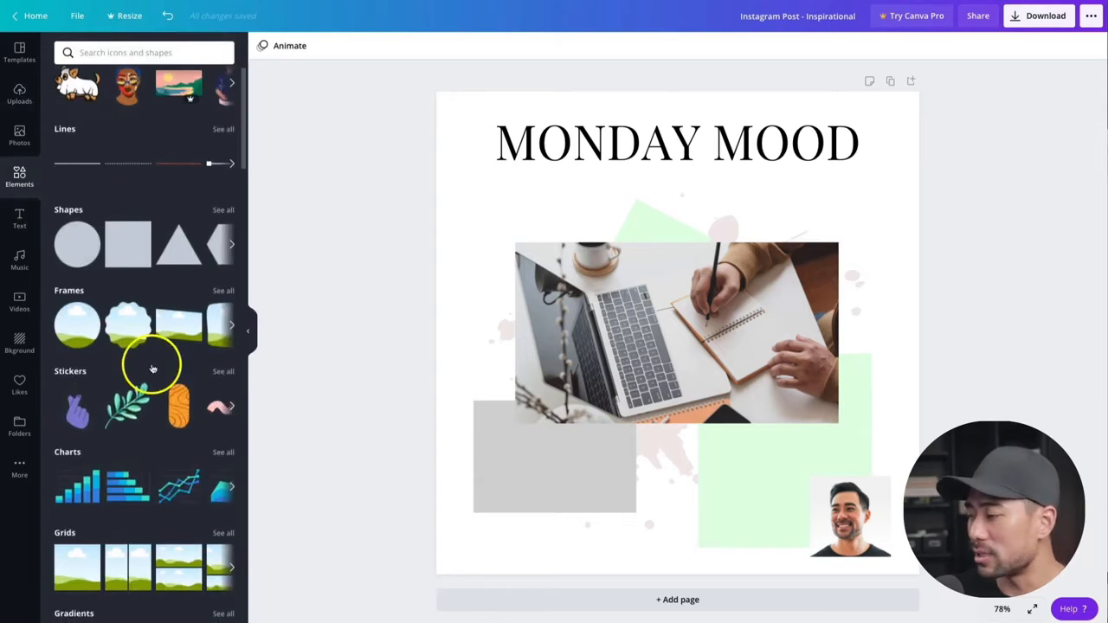
scroll(151, 367, "up", 5)
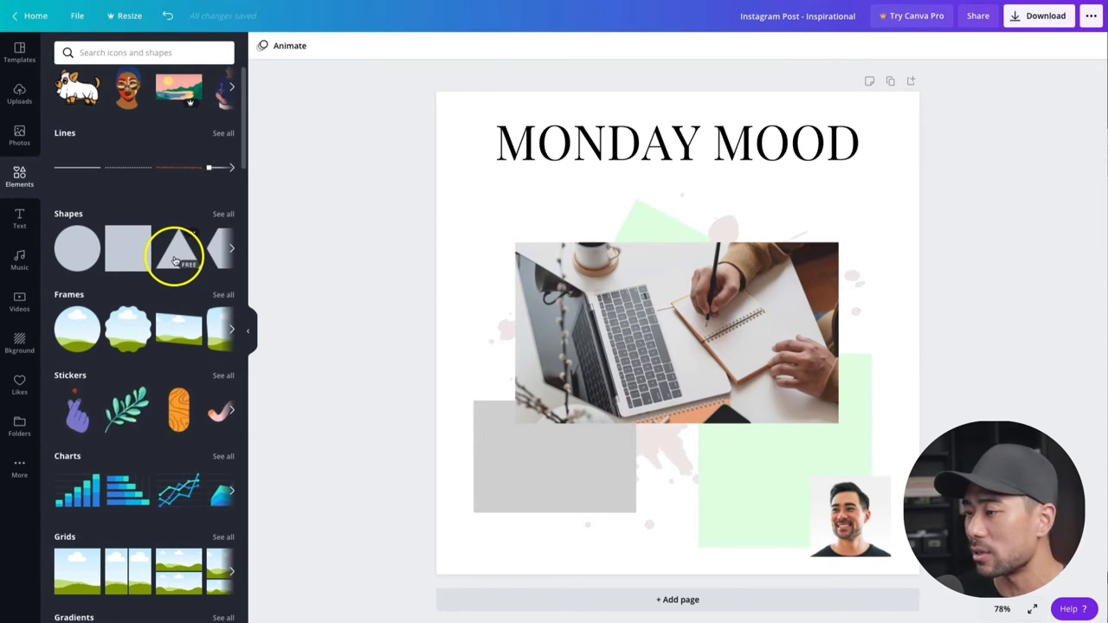
left_click(231, 249)
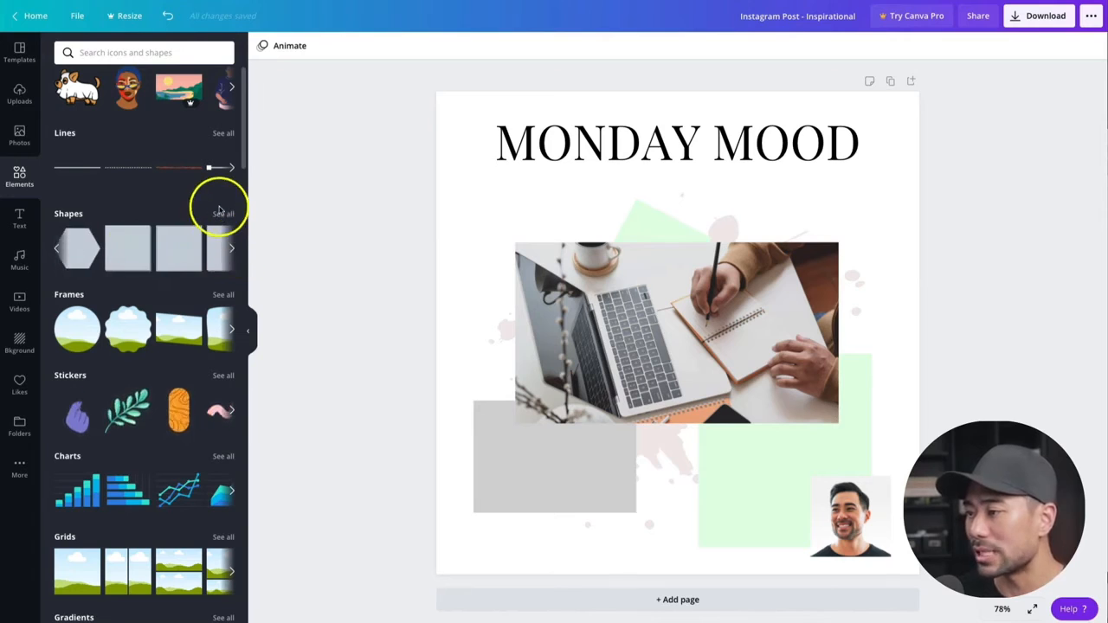
left_click(55, 248)
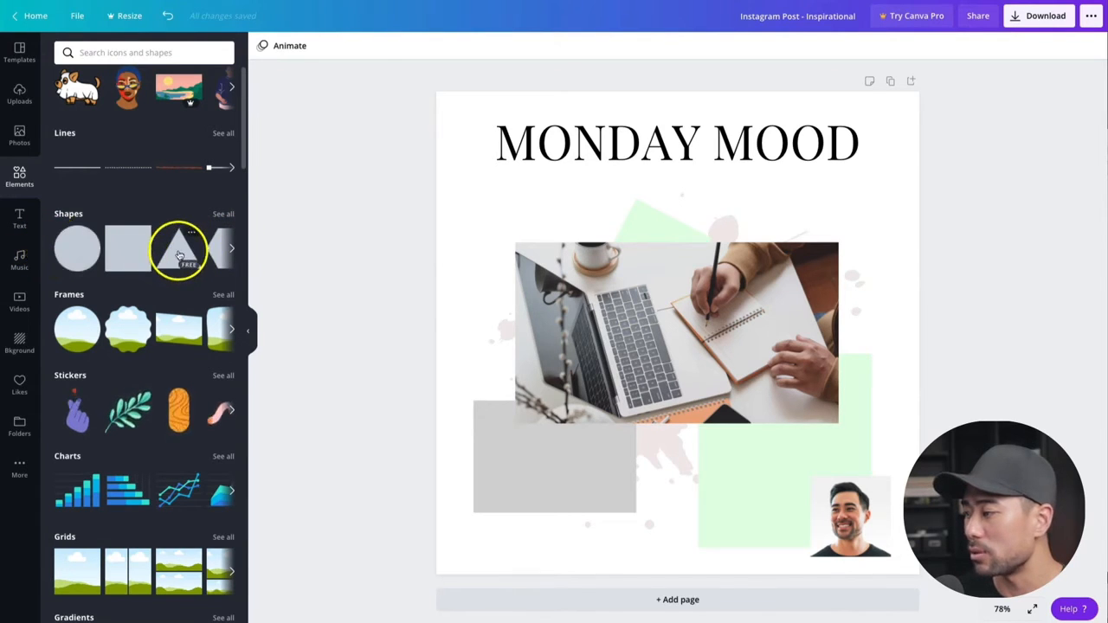
left_click(178, 250)
left_click_drag(707, 366, 632, 439)
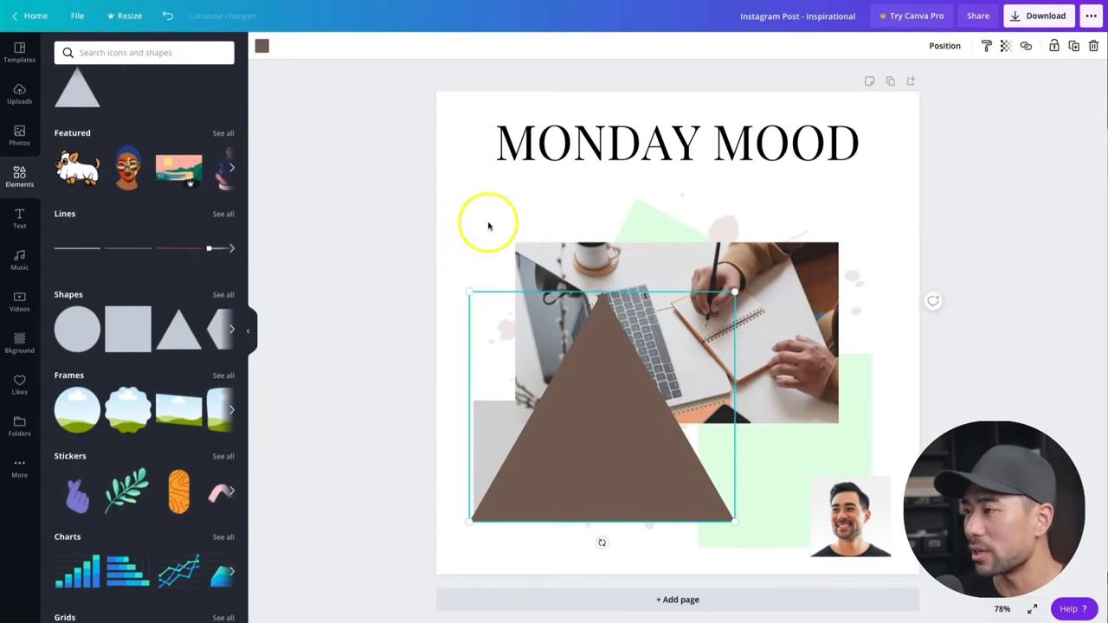
left_click(261, 47)
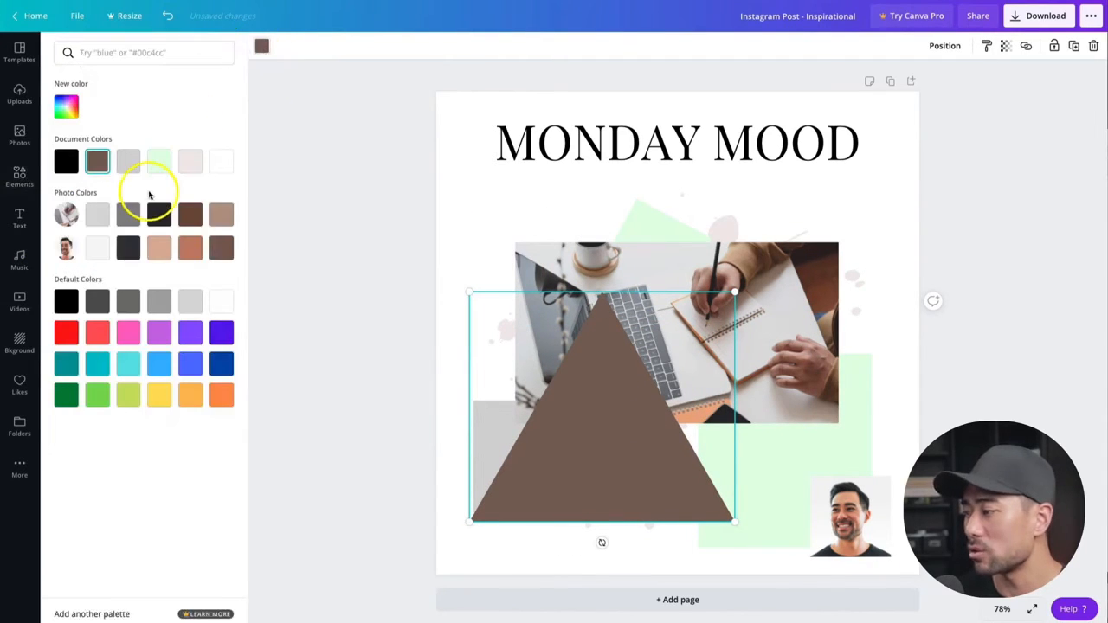
left_click(98, 303)
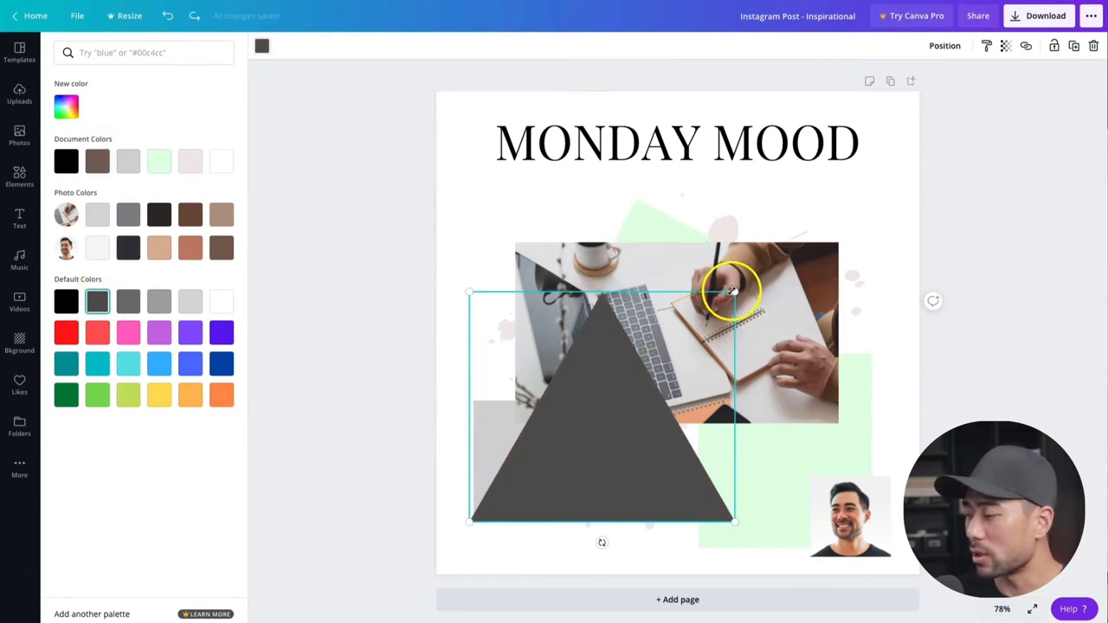
- Shrink the dark grey triangle into the page's lower-left corner, rotate it clockwise to a tilt and deselect it
left_click_drag(734, 293, 546, 452)
left_click_drag(526, 502, 527, 520)
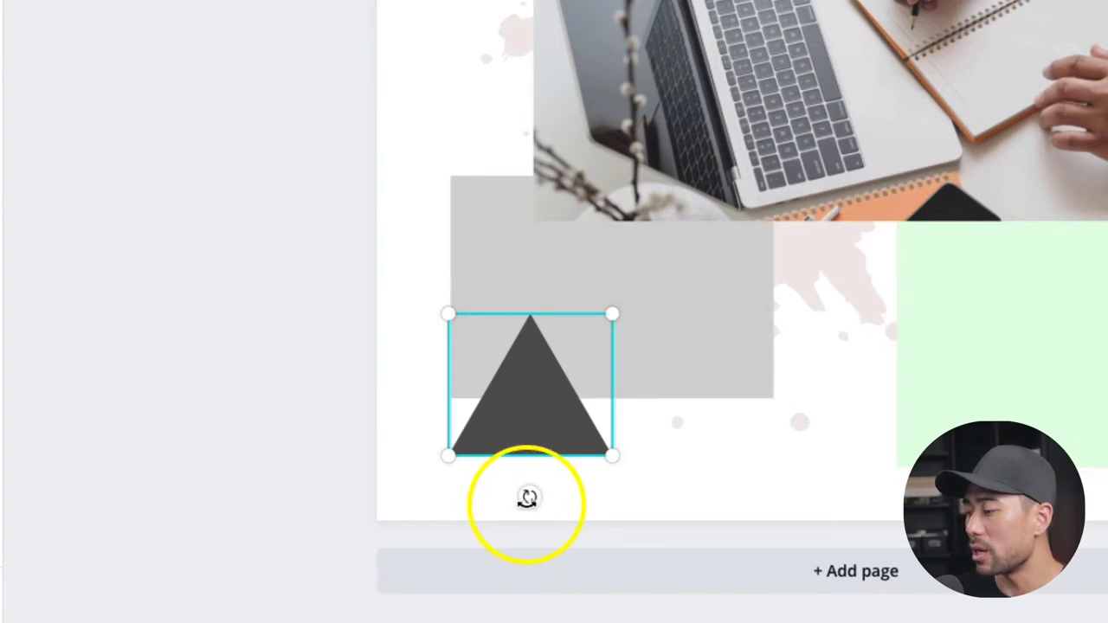
left_click_drag(529, 496, 499, 320)
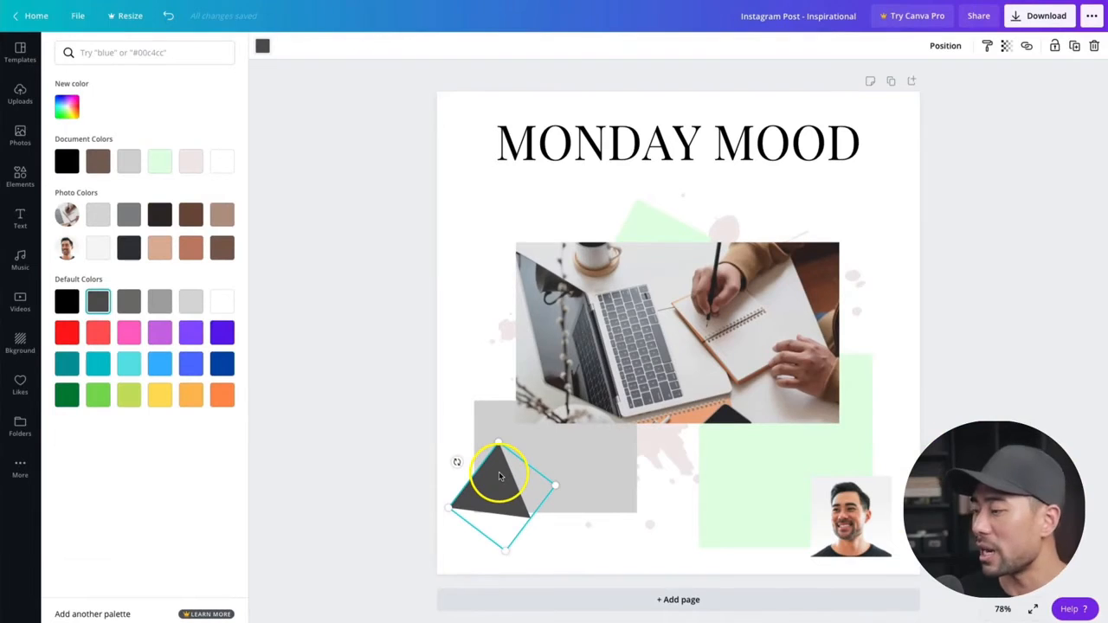
left_click(479, 329)
- Try sending the laptop photo to the very back of the page's layers, then undo it
left_click(606, 346)
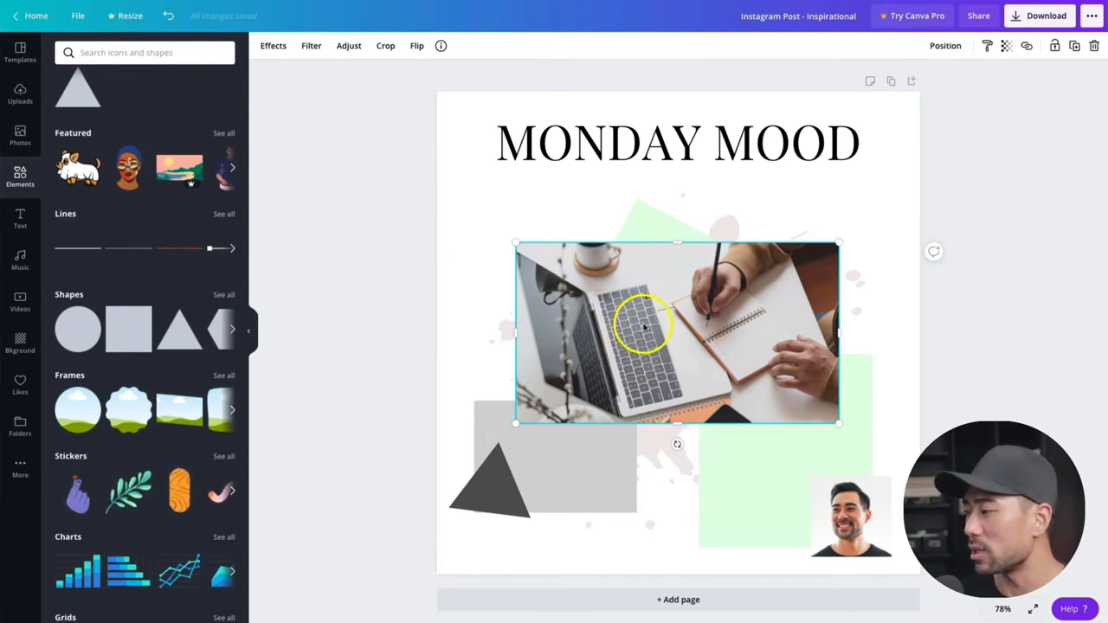
left_click(648, 219)
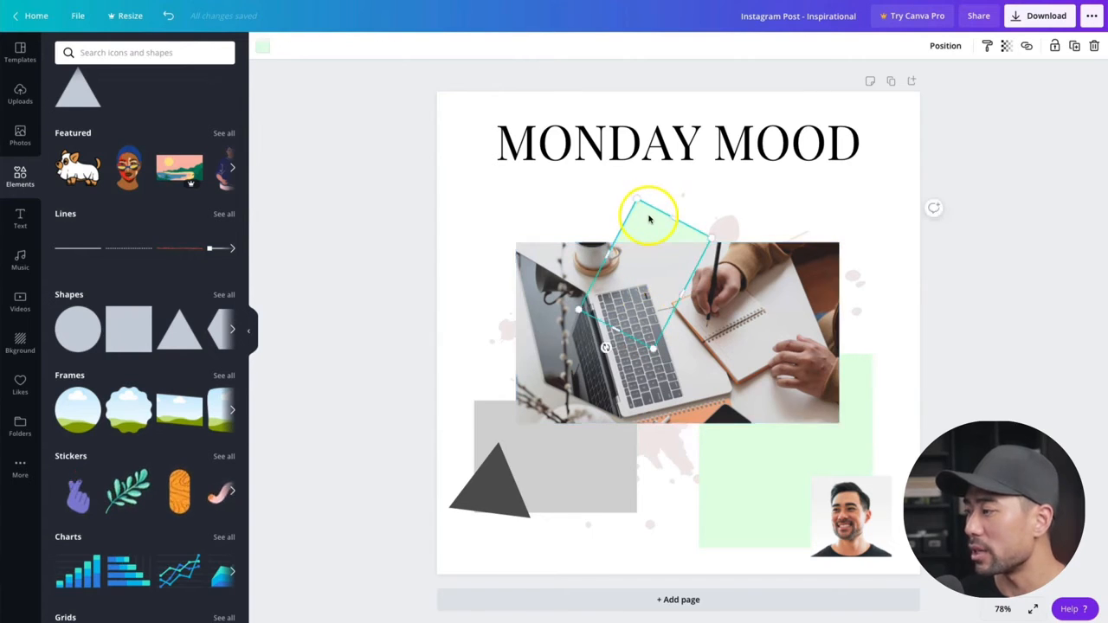
left_click(740, 296)
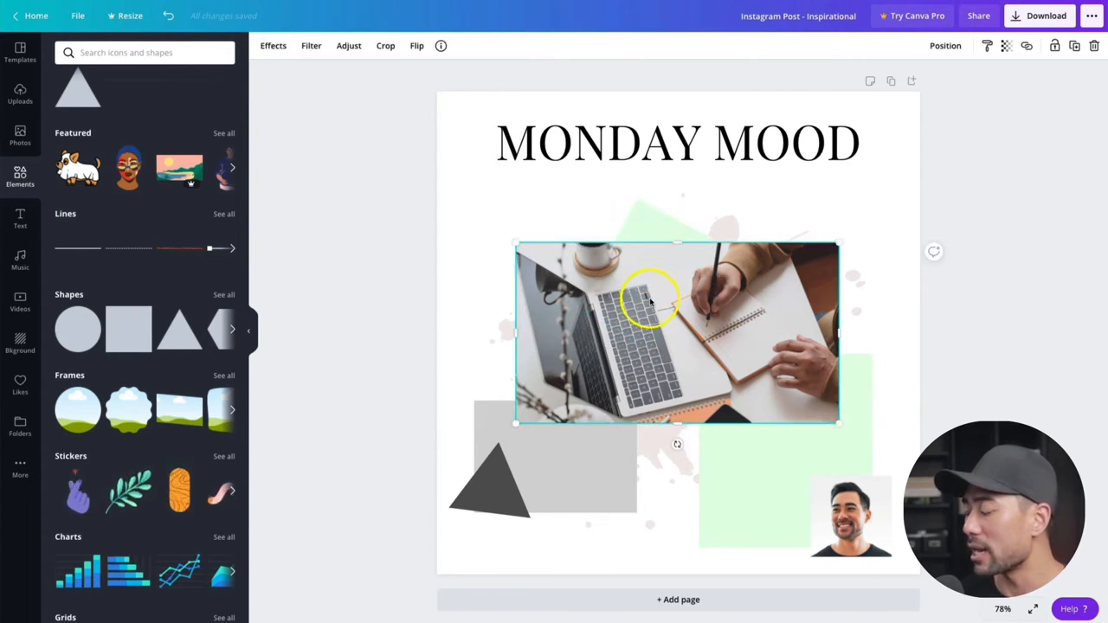
left_click(944, 48)
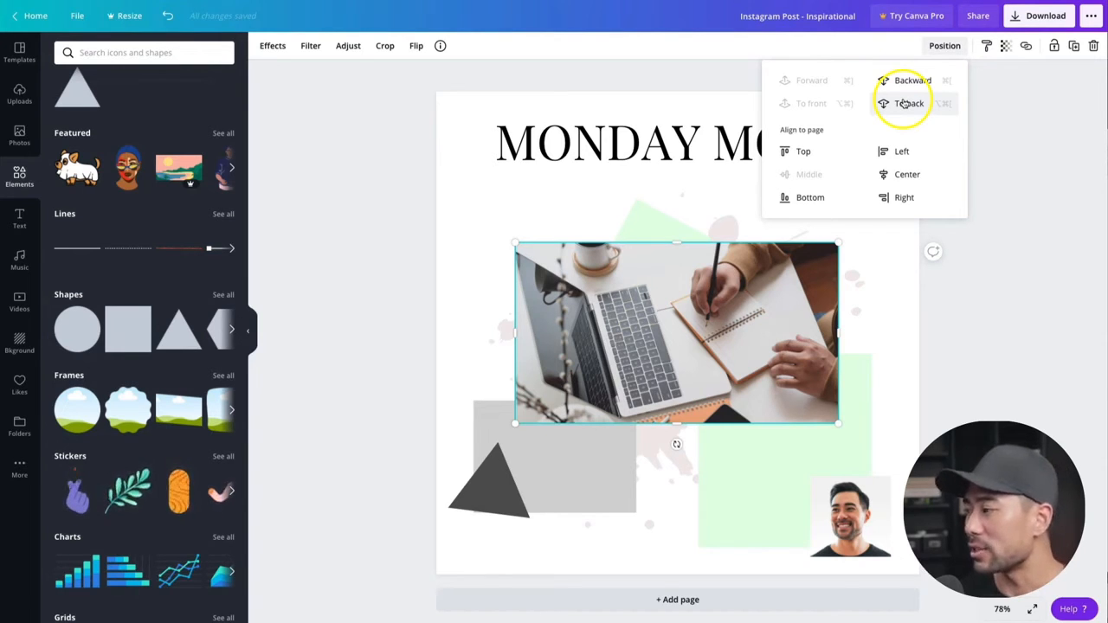
left_click(905, 103)
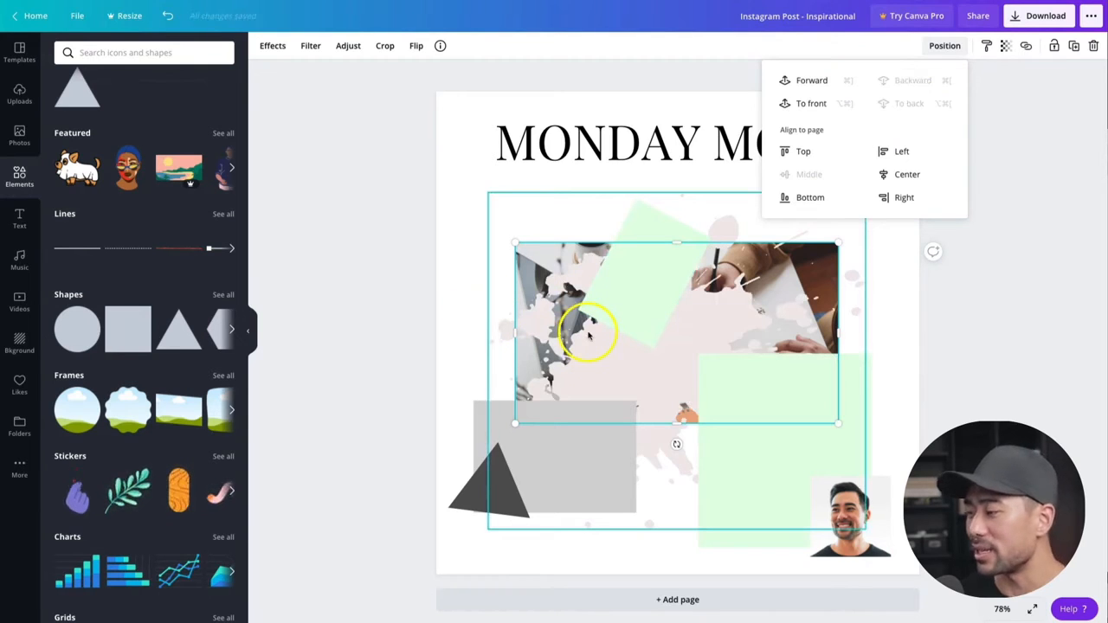
key("super+z")
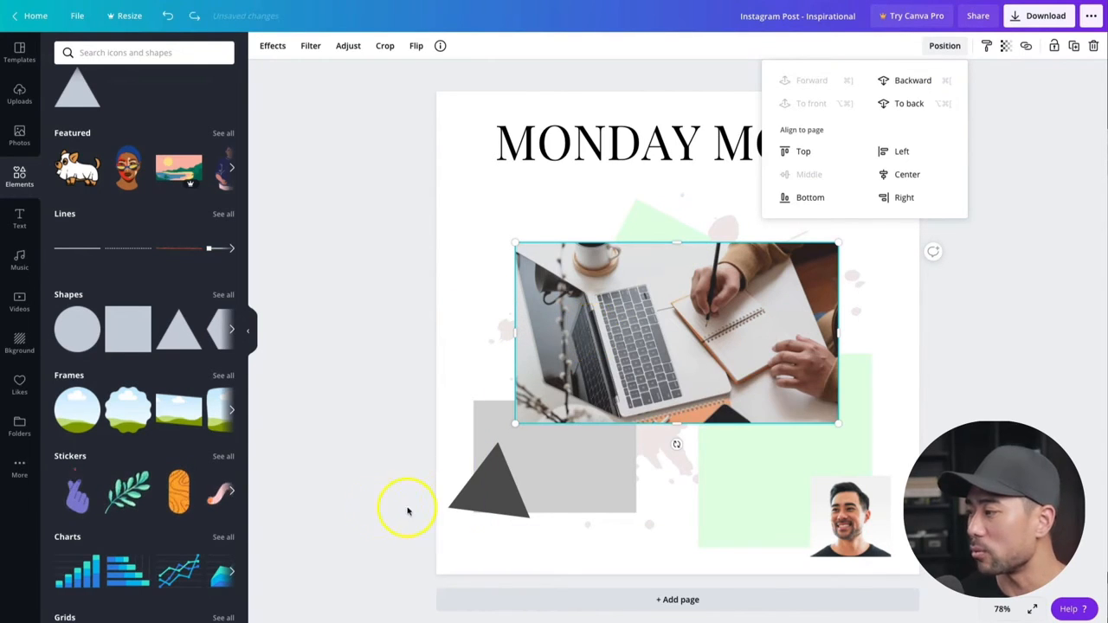
- Try moving the laptop photo one layer backward, behind the tilted green rectangle
left_click(616, 378)
left_click(641, 210)
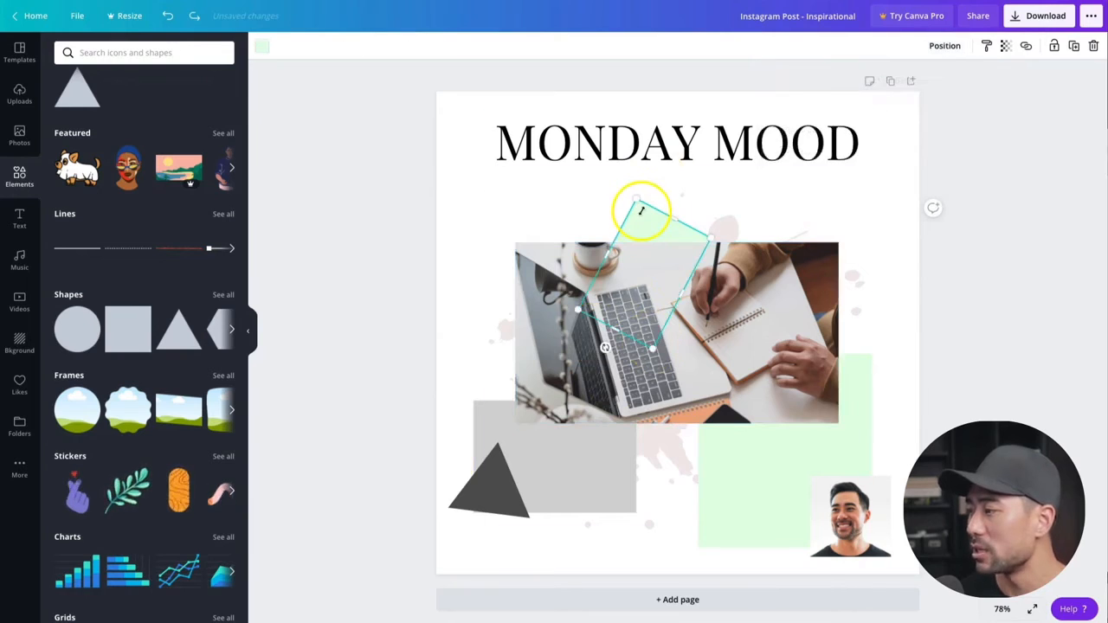
left_click(697, 337)
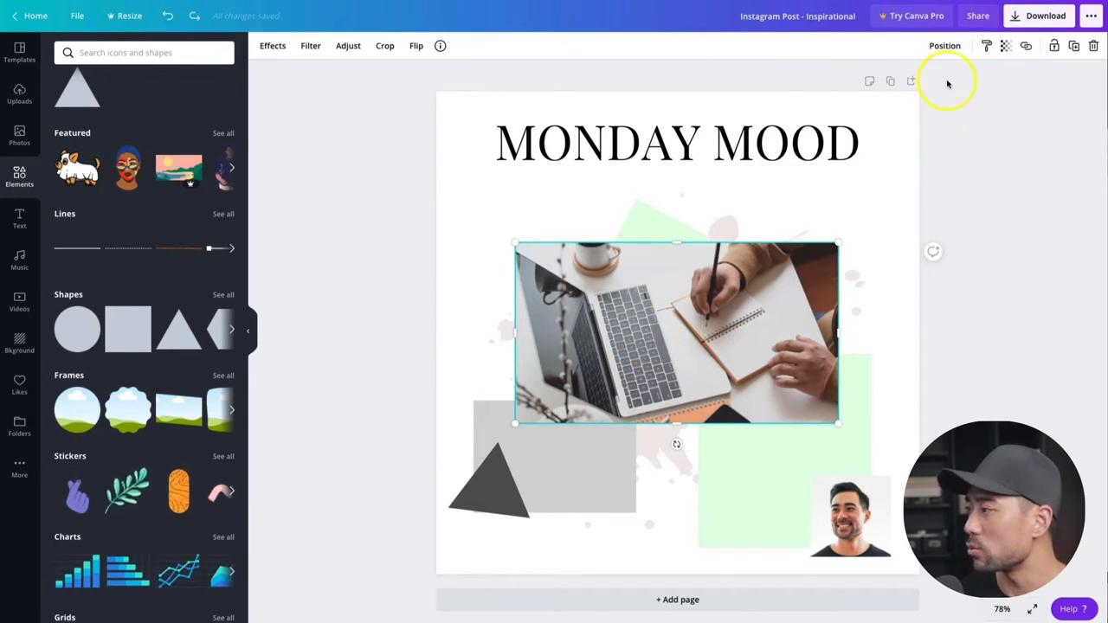
left_click(945, 49)
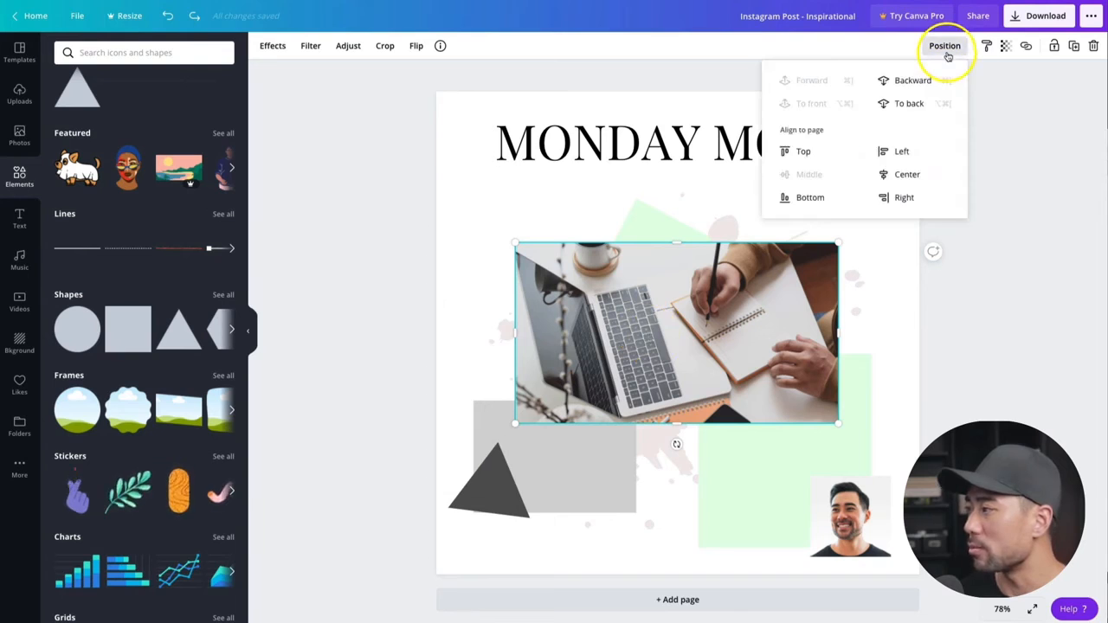
left_click(909, 81)
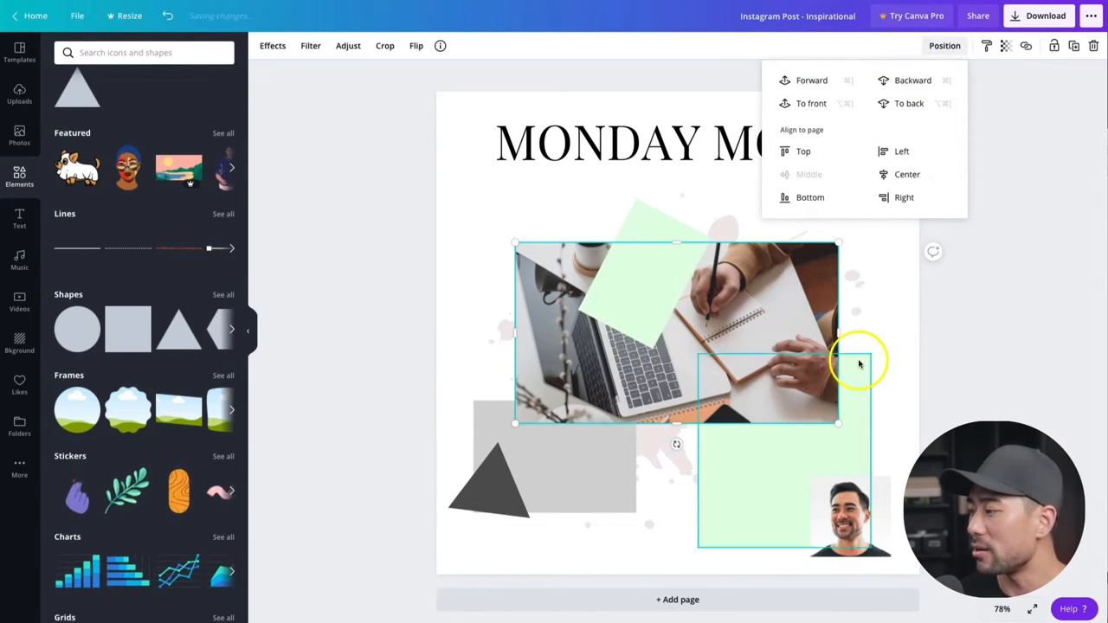
left_click(718, 302)
left_click(646, 221)
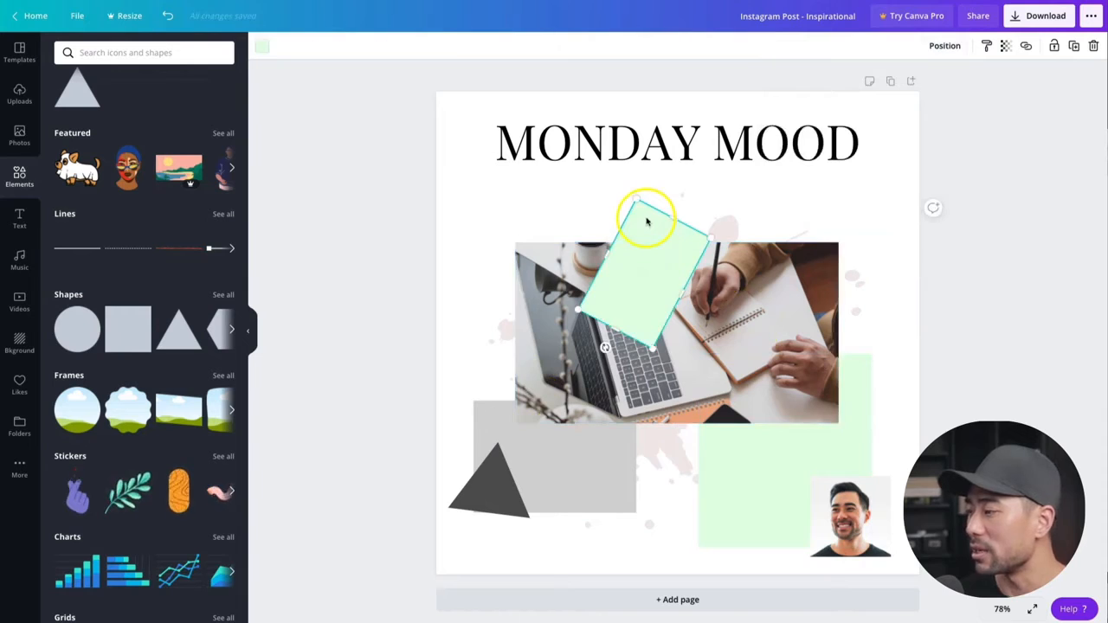
- Try moving the laptop photo another layer back behind the large green rectangle, undo both layer changes and deselect it
left_click(730, 321)
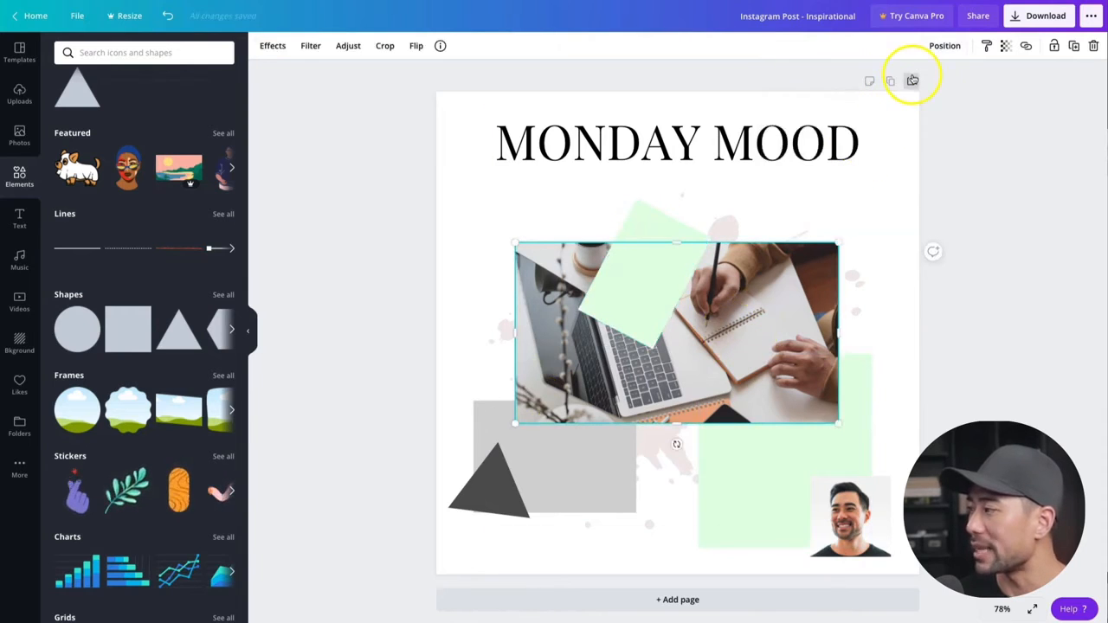
left_click(940, 44)
left_click(912, 80)
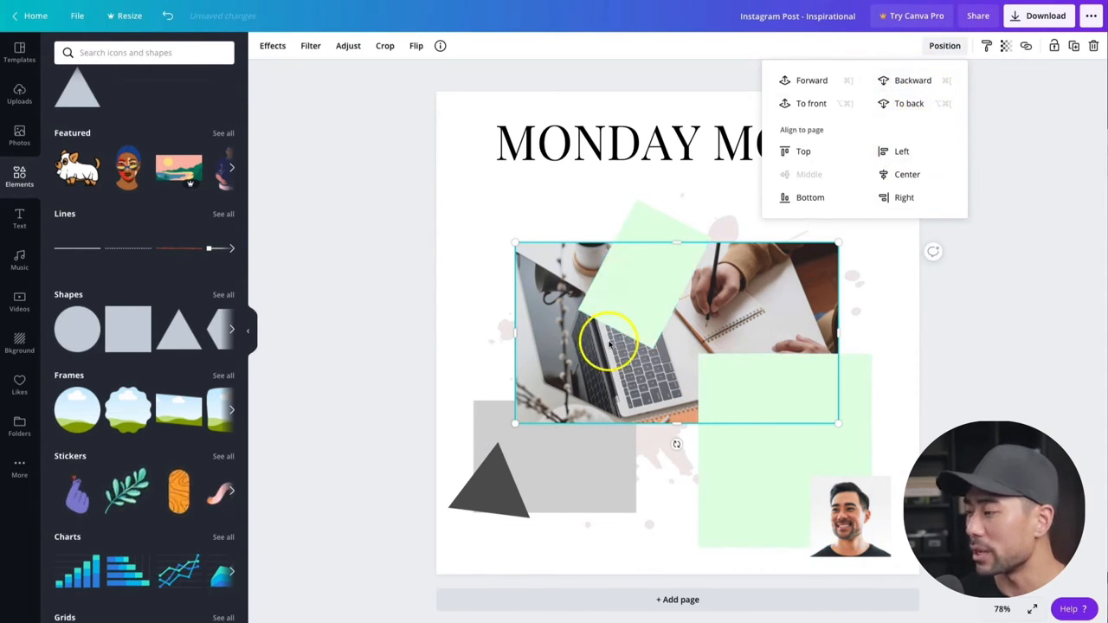
left_click(578, 394)
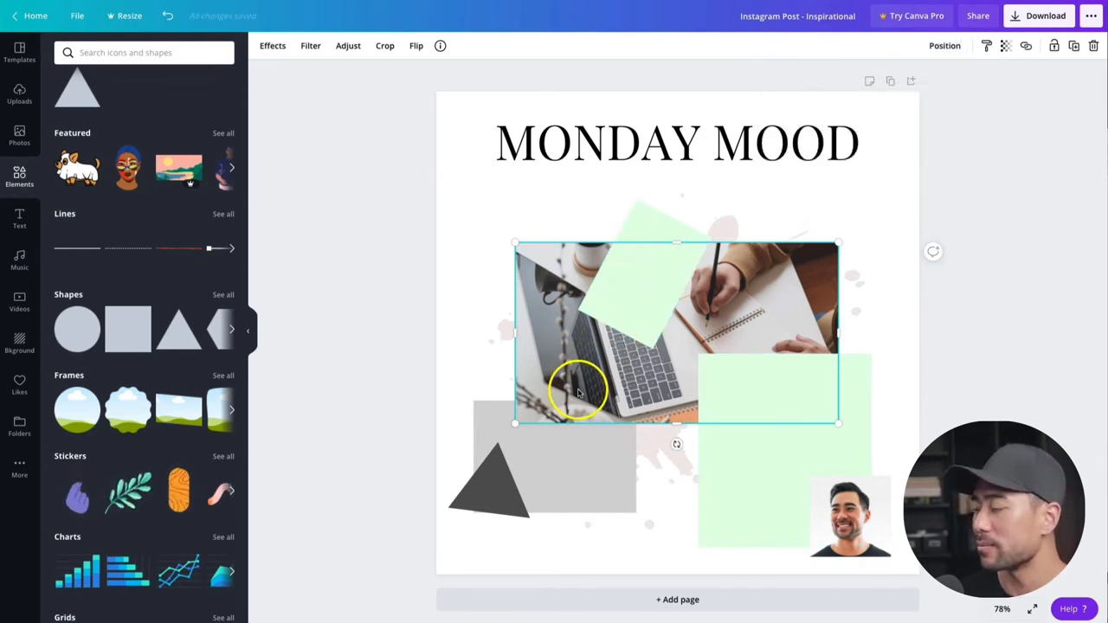
key("ctrl+z")
left_click(662, 252)
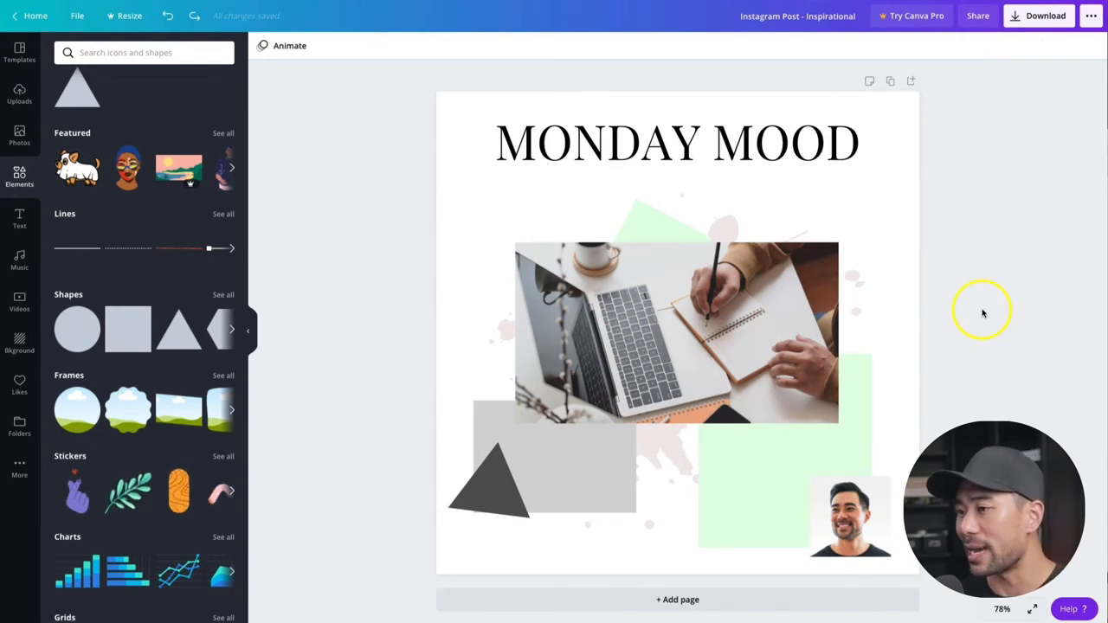
- Add a new text box over the laptop photo reading "TODAY'S A GOOD DAY" and deselect it
left_click(19, 219)
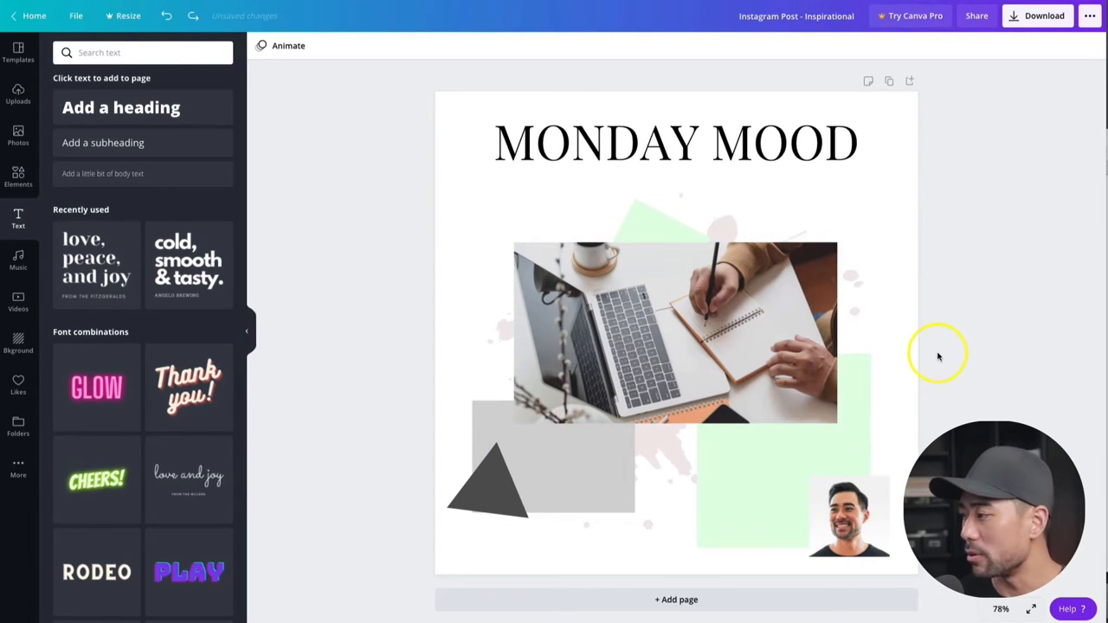
key("t")
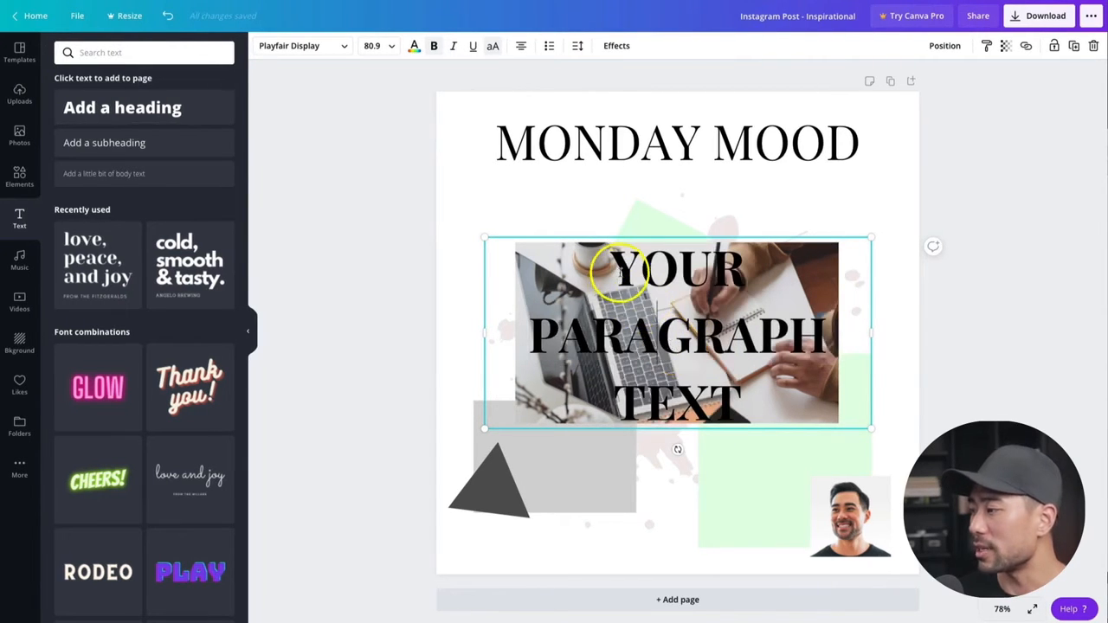
left_click(793, 437)
left_click(767, 410)
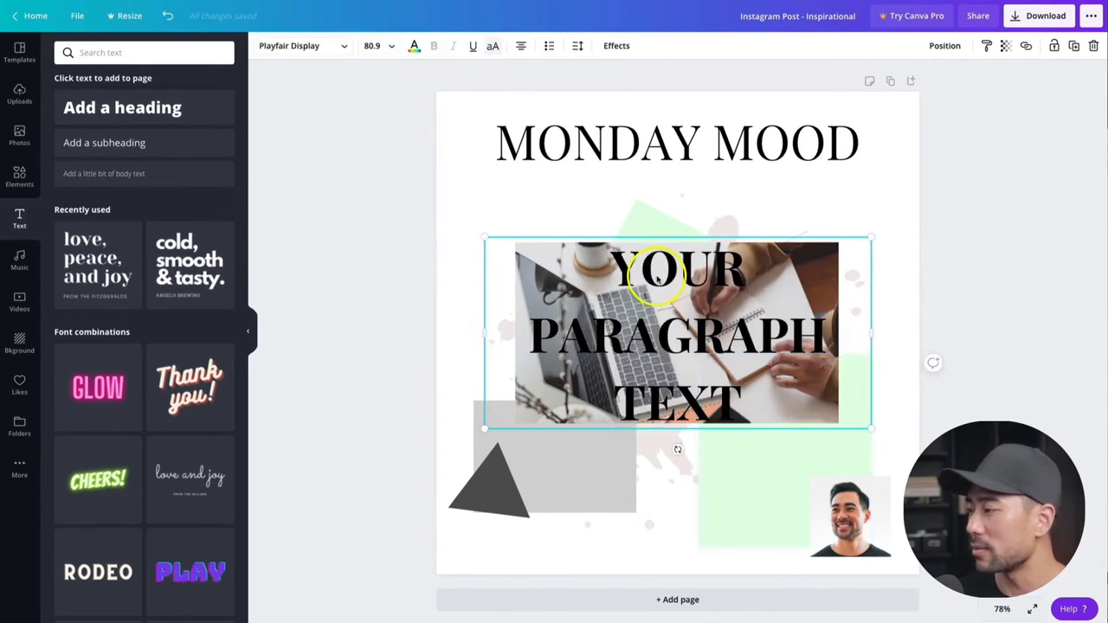
type("TODAY'S A GOOD")
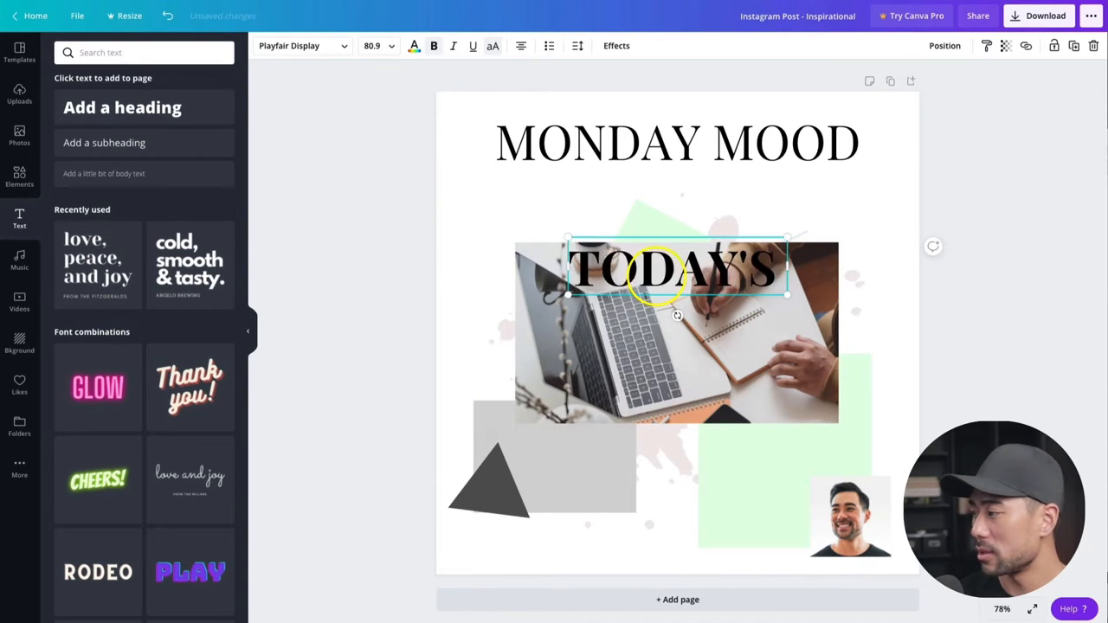
type(" DAY")
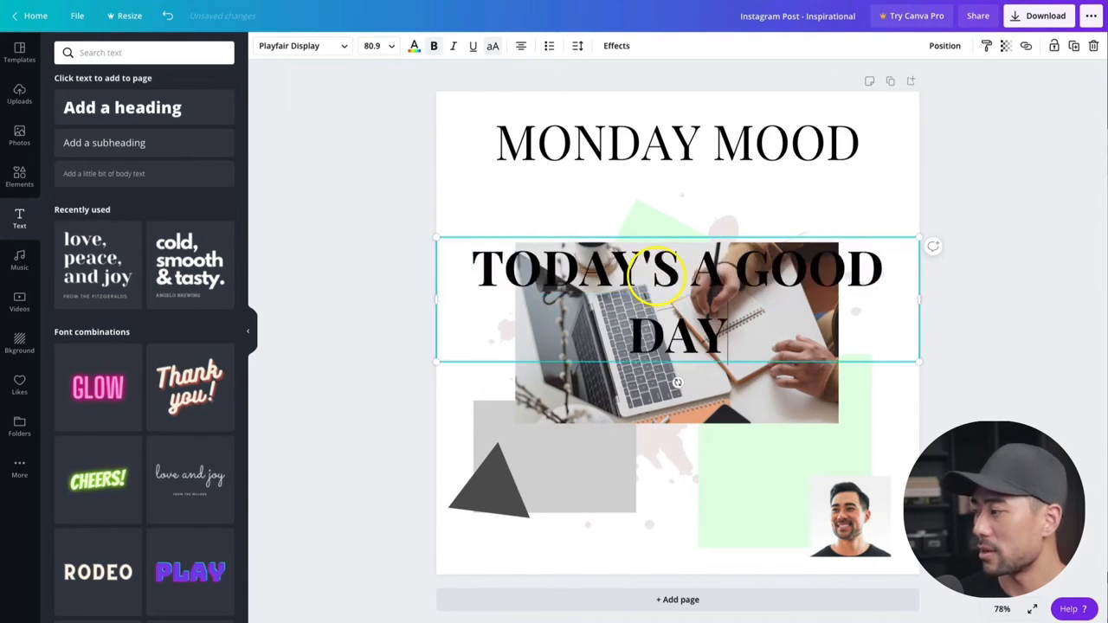
left_click(1008, 318)
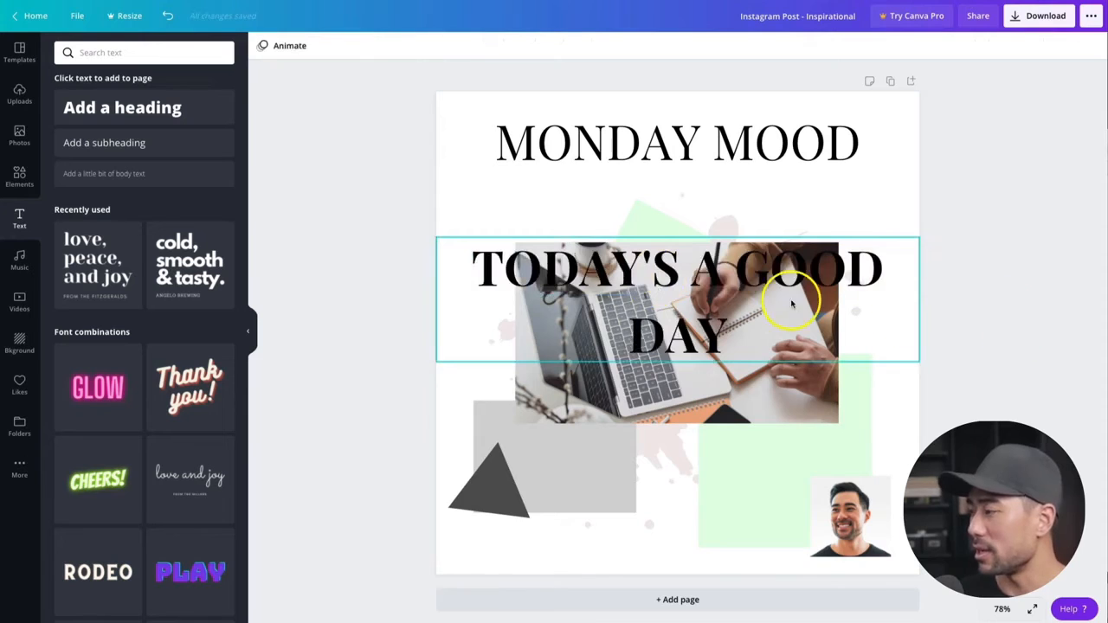
- Select all of the "TODAY'S A GOOD DAY" text and change its colour to white
left_click(688, 304)
left_click(687, 309)
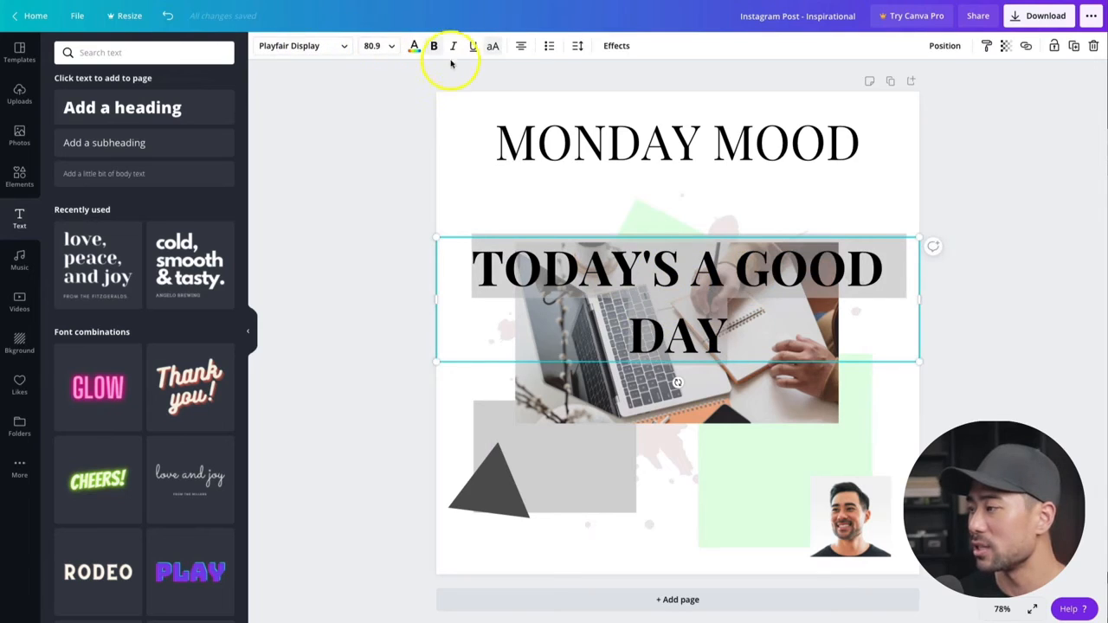
left_click(414, 46)
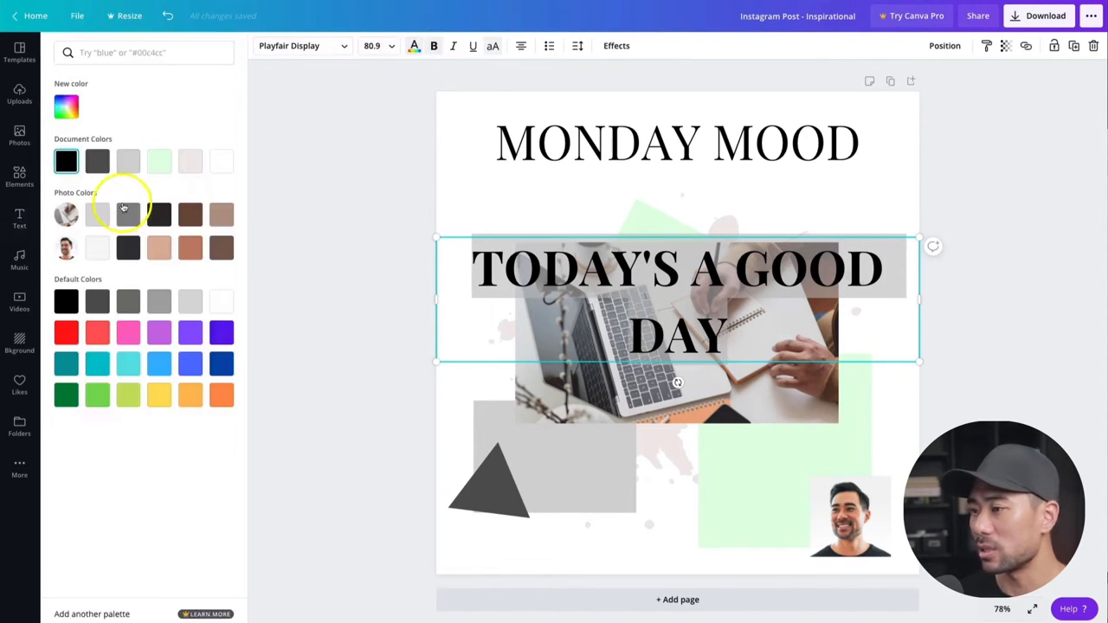
left_click(221, 301)
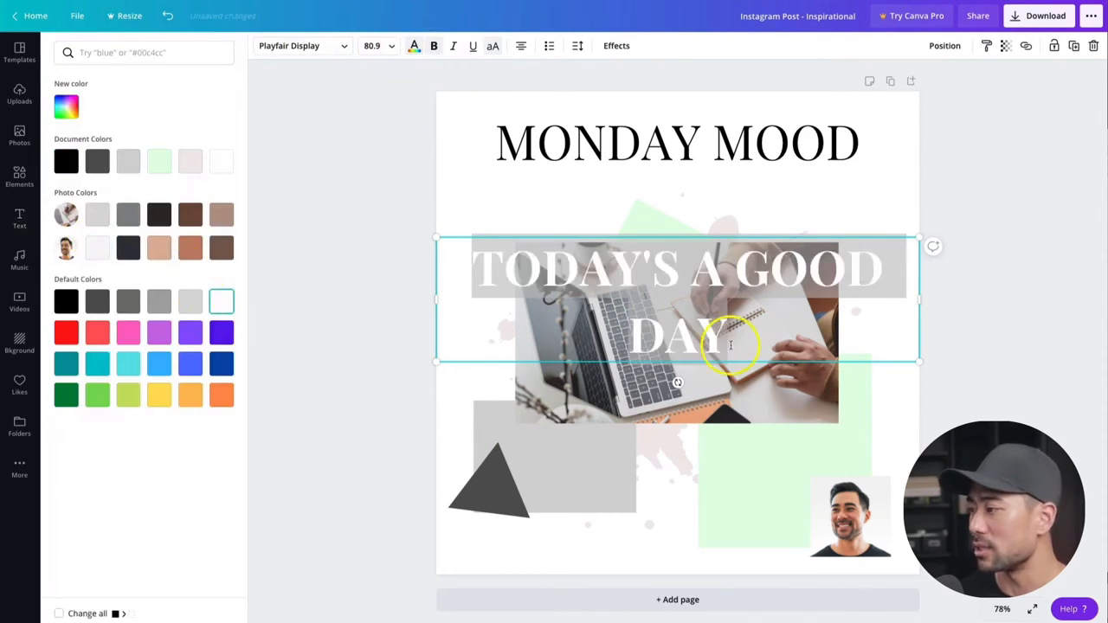
- Shrink the "TODAY'S A GOOD DAY" text to about size 38.7 and move it onto the lower part of the laptop photo
left_click(761, 353)
left_click(716, 336)
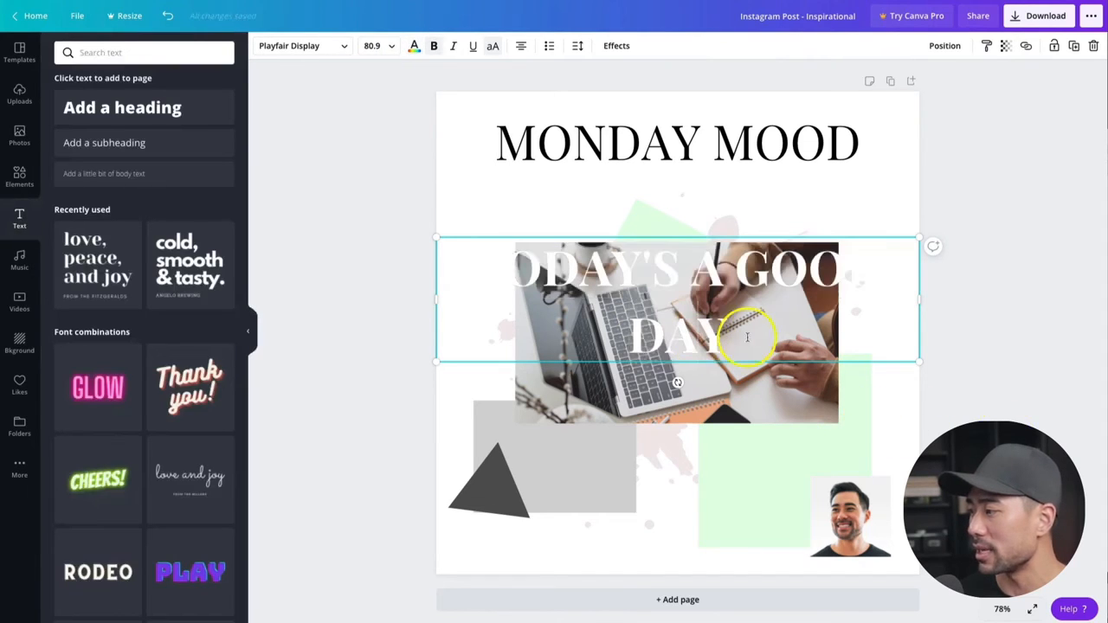
left_click(992, 446)
left_click(747, 336)
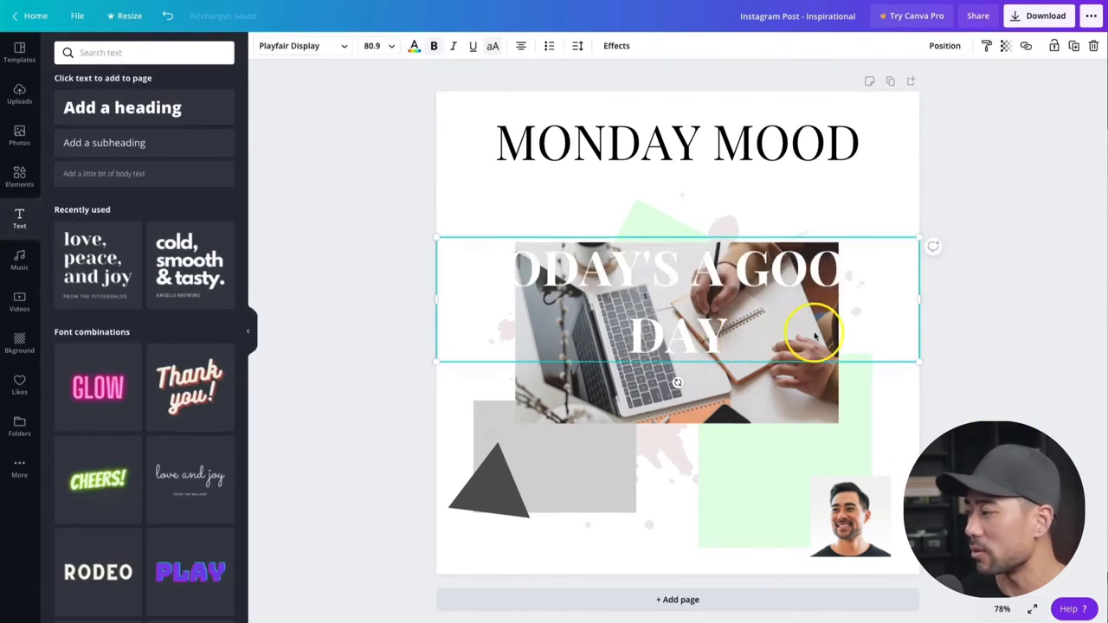
left_click_drag(916, 360, 648, 350)
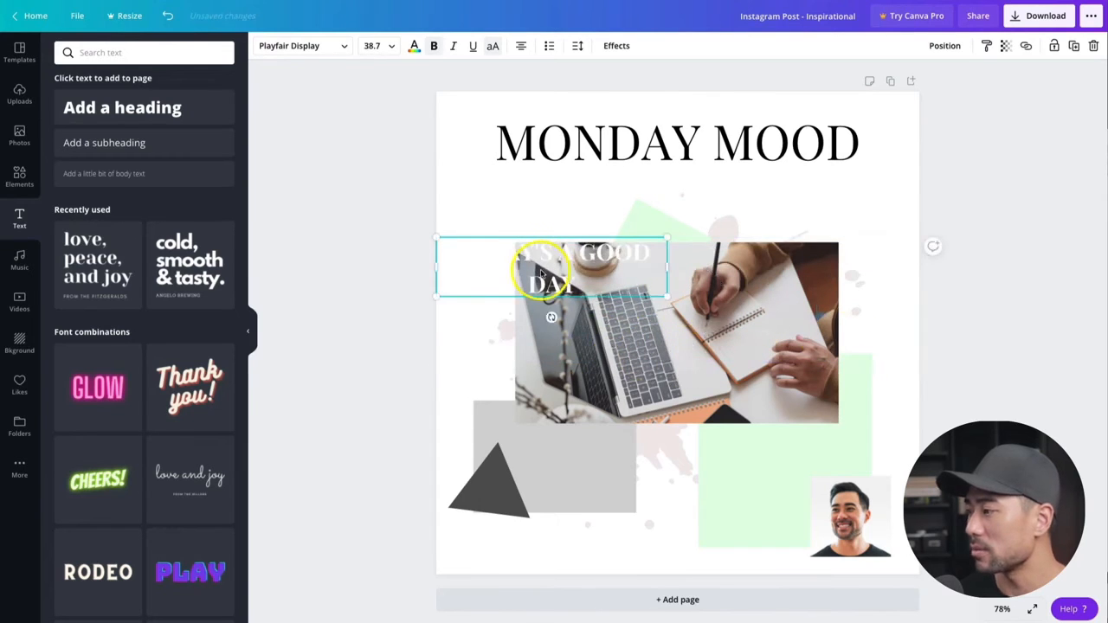
left_click_drag(557, 283, 658, 387)
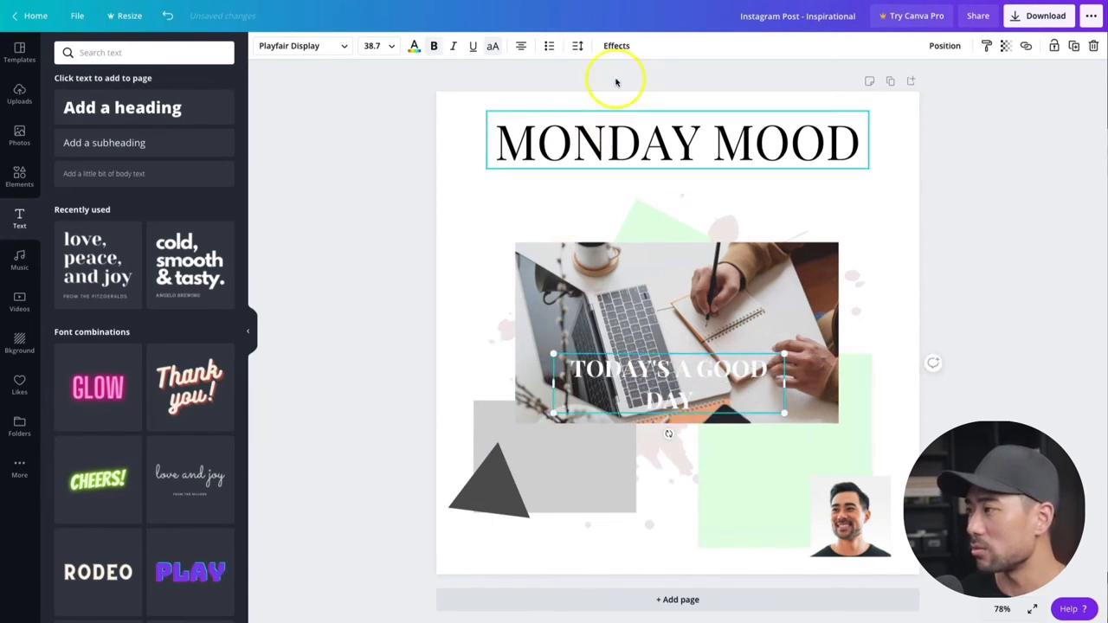
- Give the "TODAY'S A GOOD DAY" text a black Shadow effect and move it down near the laptop photo's bottom edge
left_click(614, 45)
left_click(150, 108)
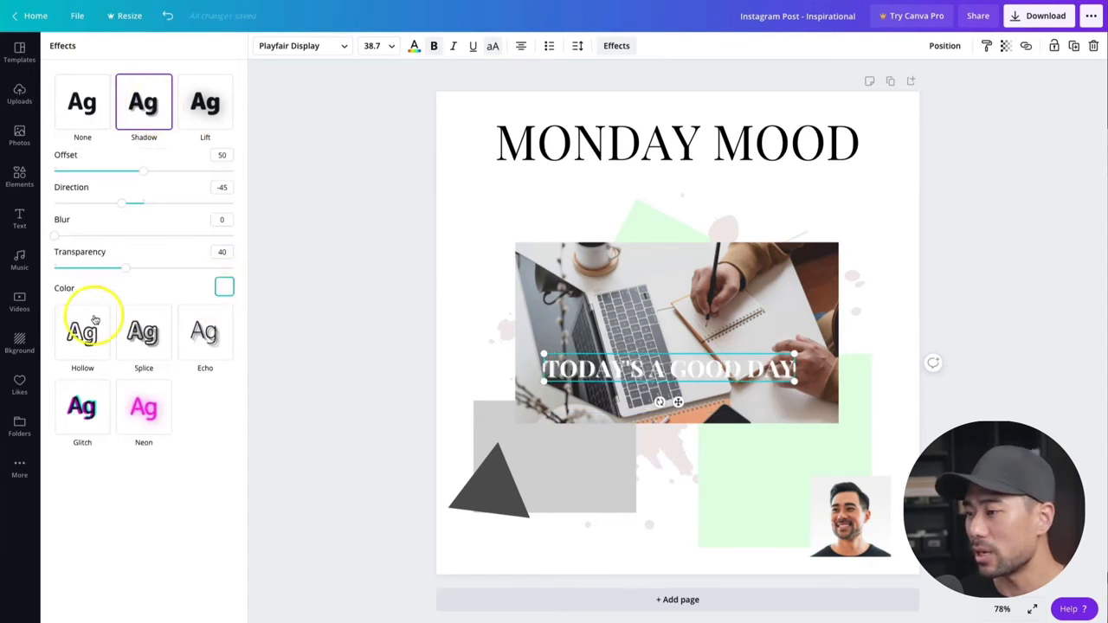
left_click(222, 288)
left_click(73, 387)
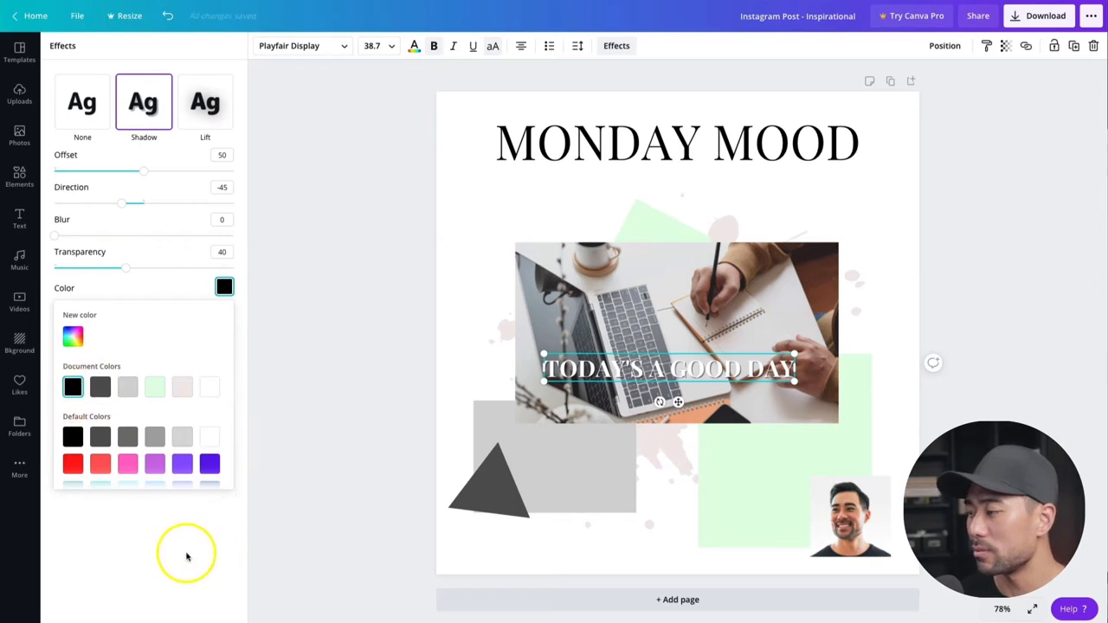
left_click(316, 477)
left_click_drag(668, 369, 668, 398)
- Try the Epic, Festive, Summer, Solar, The Blues, Whimsical, Retro and Peony filters on the laptop photo, then set its filter back to None
left_click(846, 532)
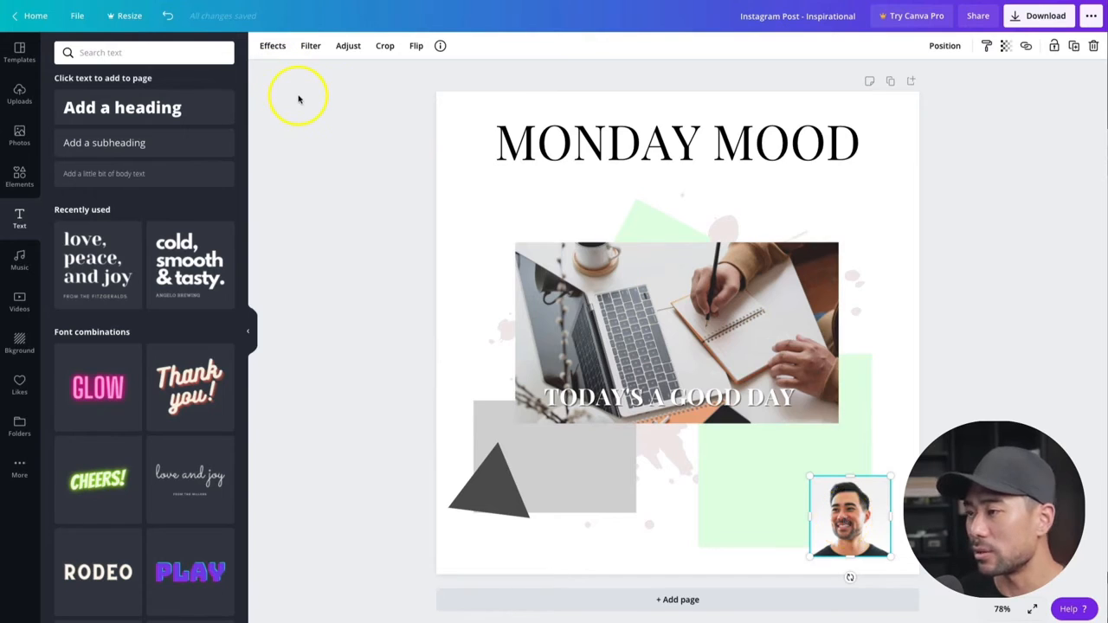
left_click(309, 52)
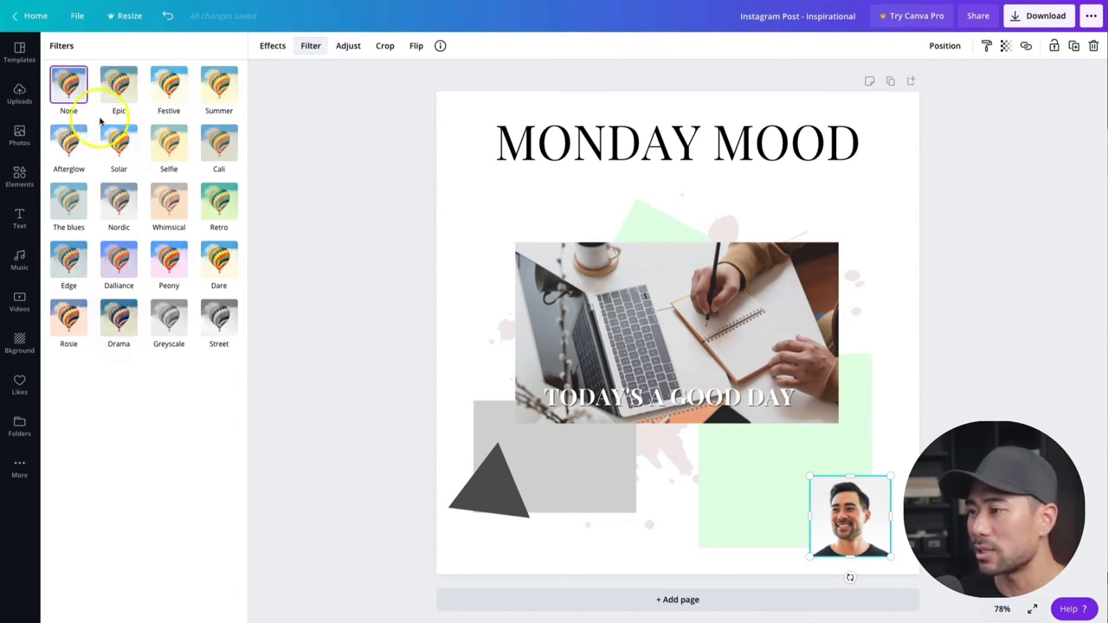
left_click(614, 318)
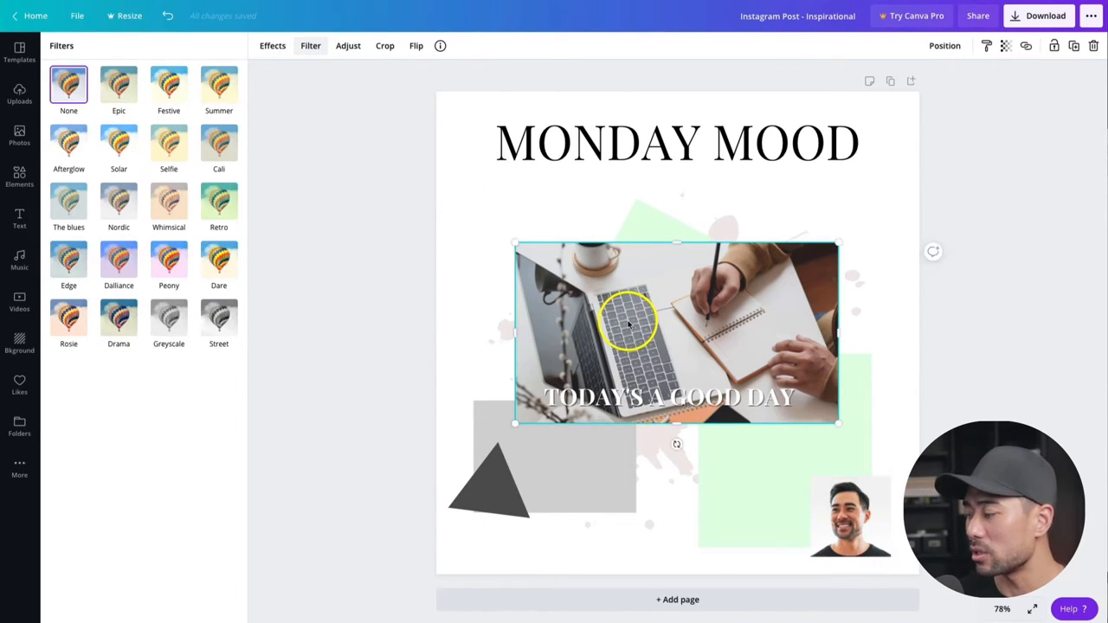
left_click(111, 85)
left_click(168, 84)
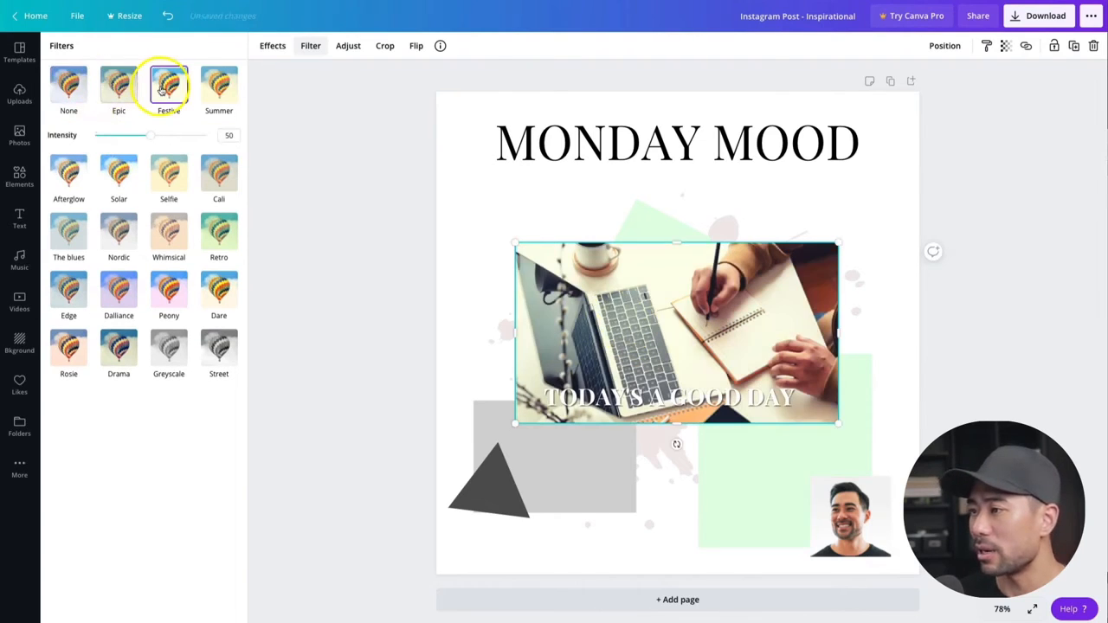
left_click(224, 87)
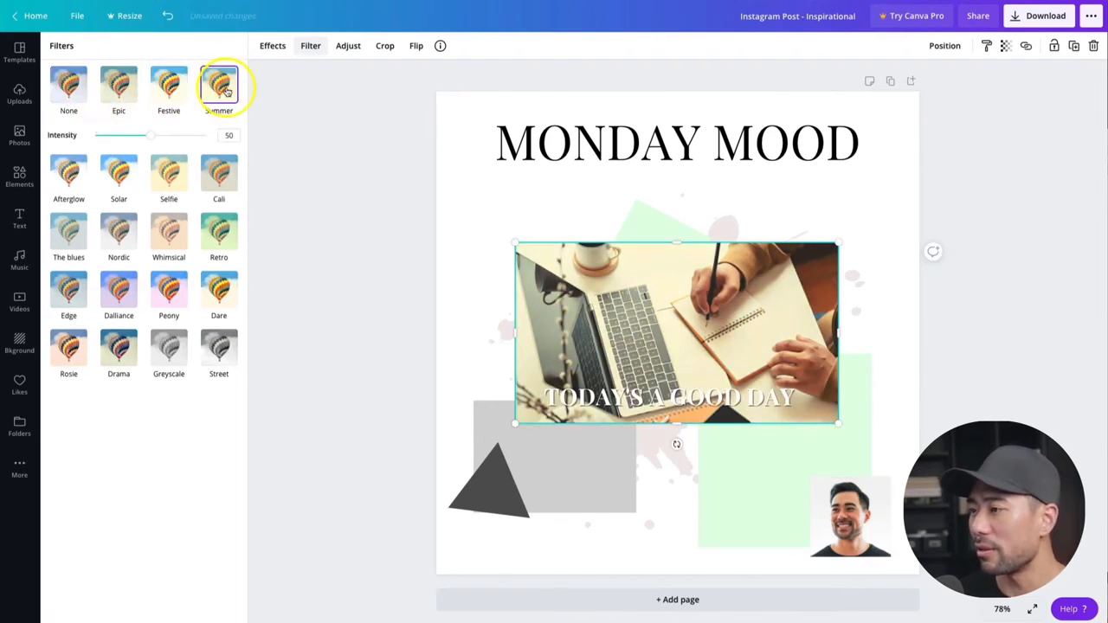
left_click(116, 146)
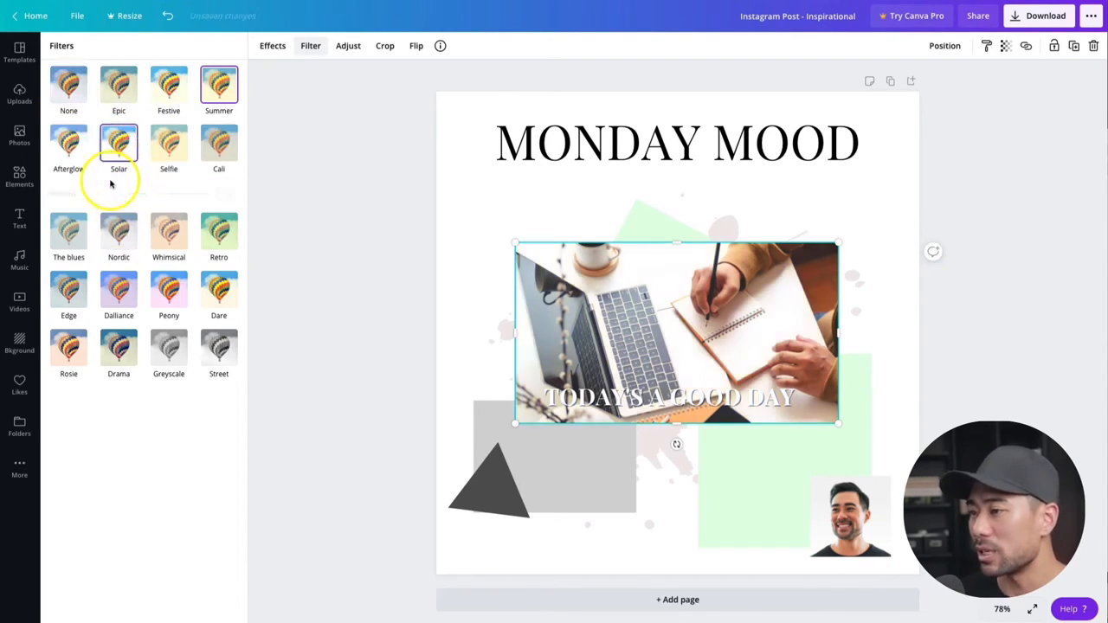
left_click(69, 227)
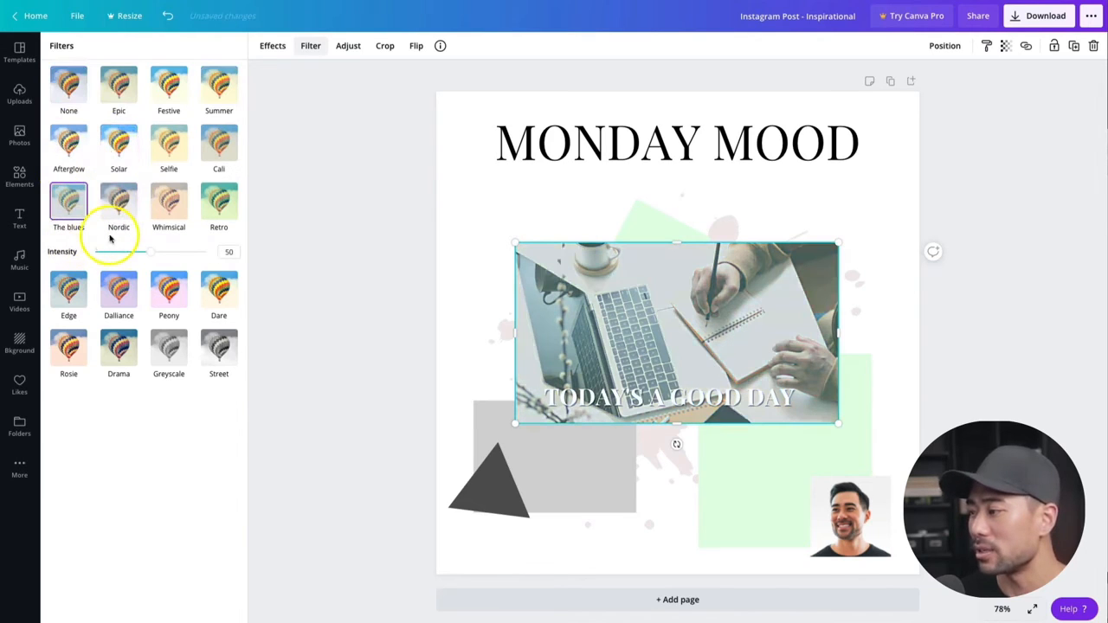
left_click(164, 223)
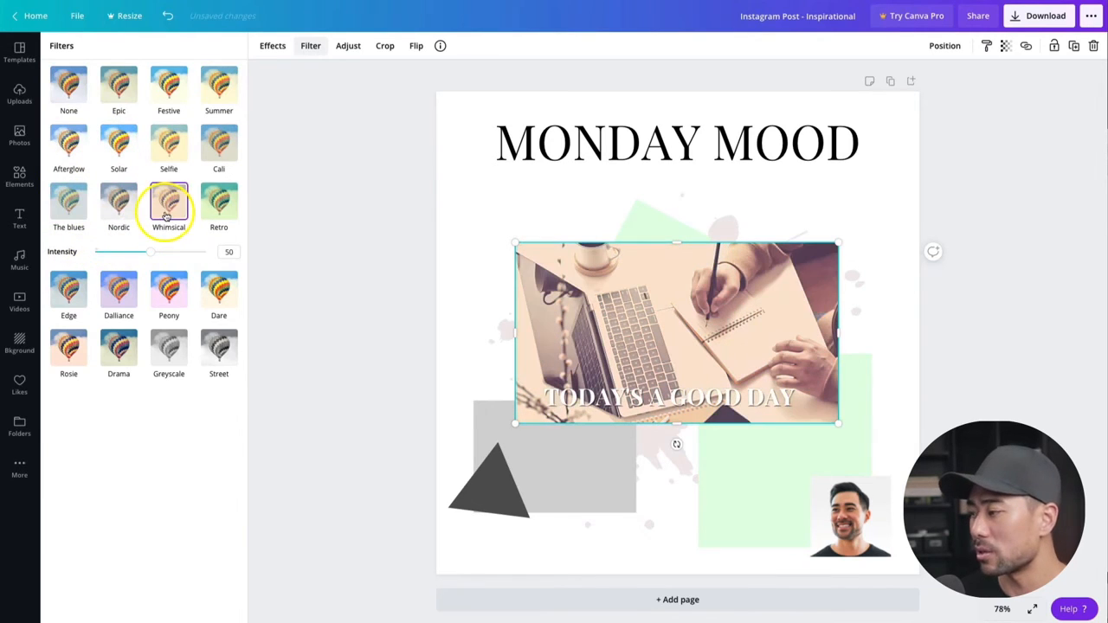
left_click(213, 216)
left_click(169, 290)
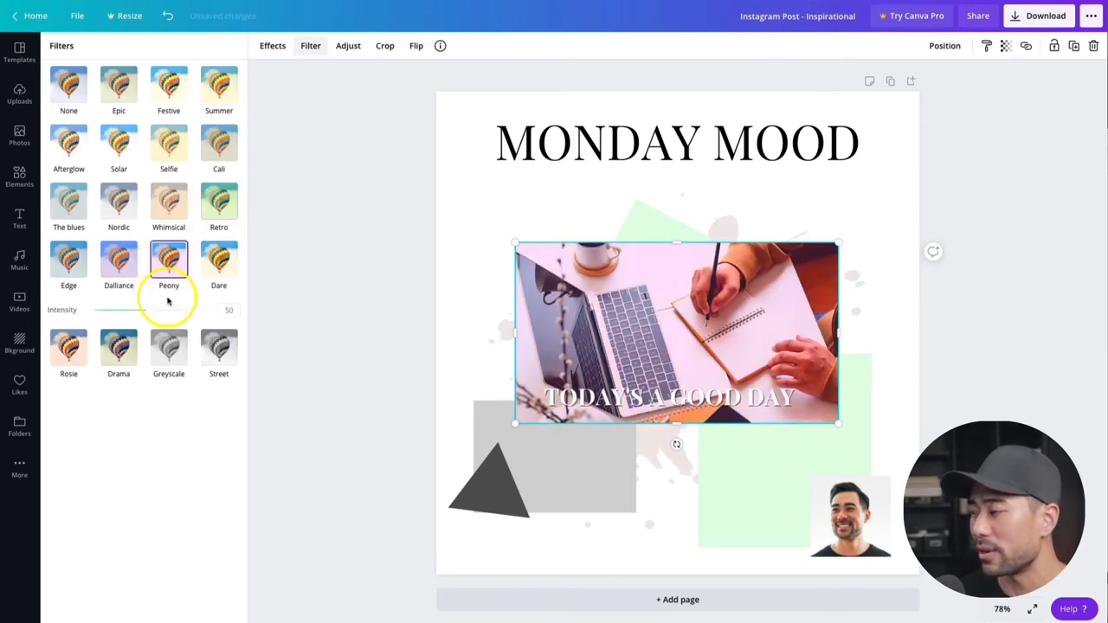
left_click(69, 91)
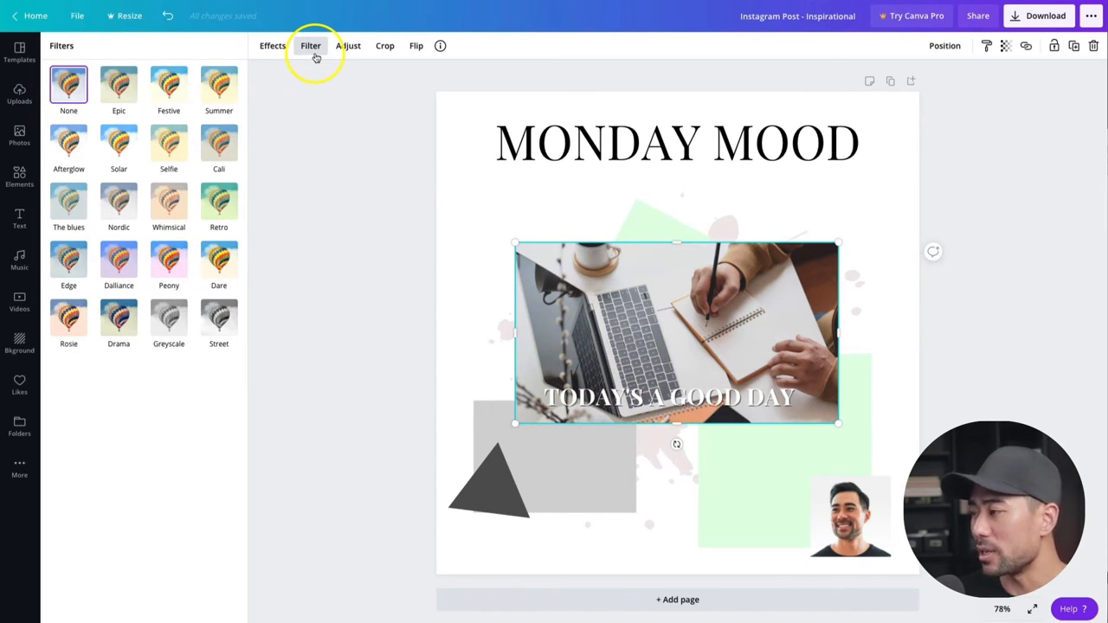
- Try brightness 14, contrast 31 and saturation 71 on the laptop photo, then reset its adjustments
left_click(345, 49)
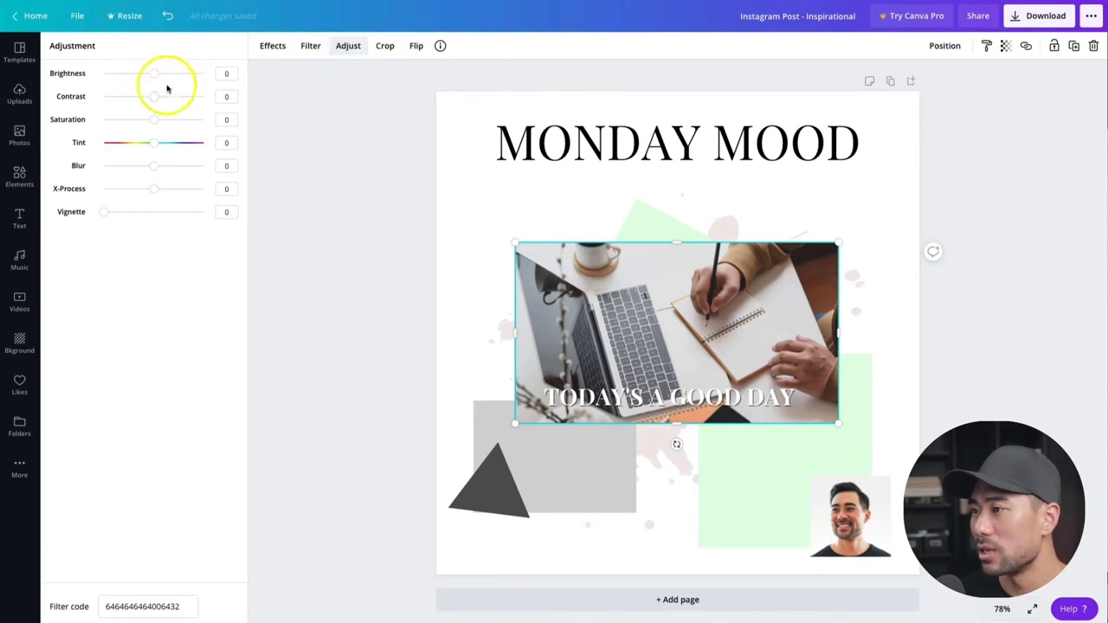
left_click_drag(154, 74, 189, 119)
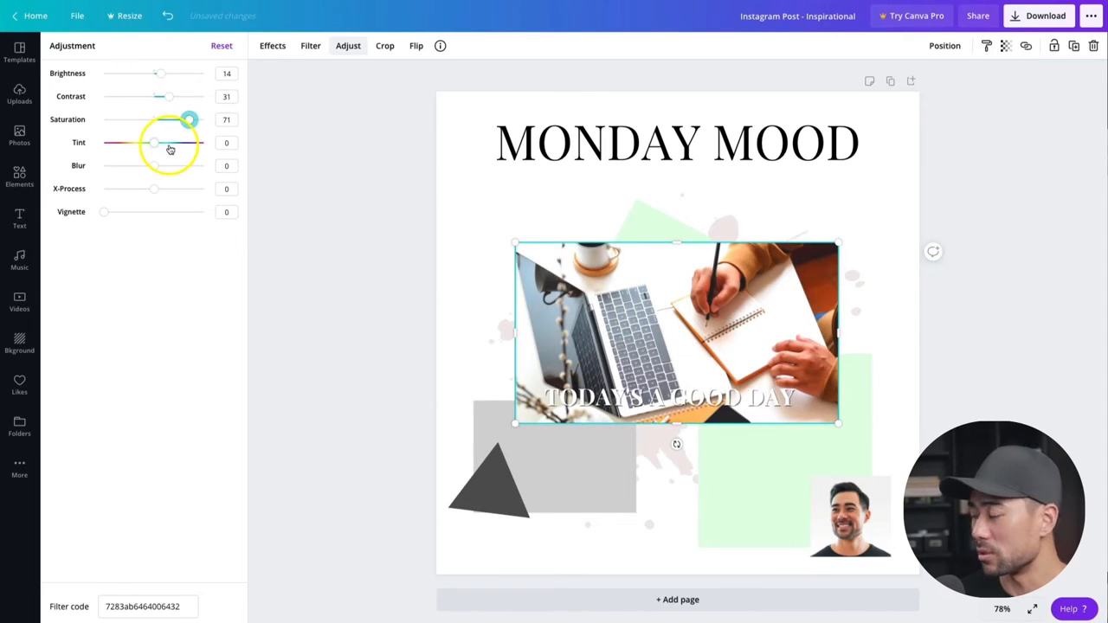
left_click(221, 48)
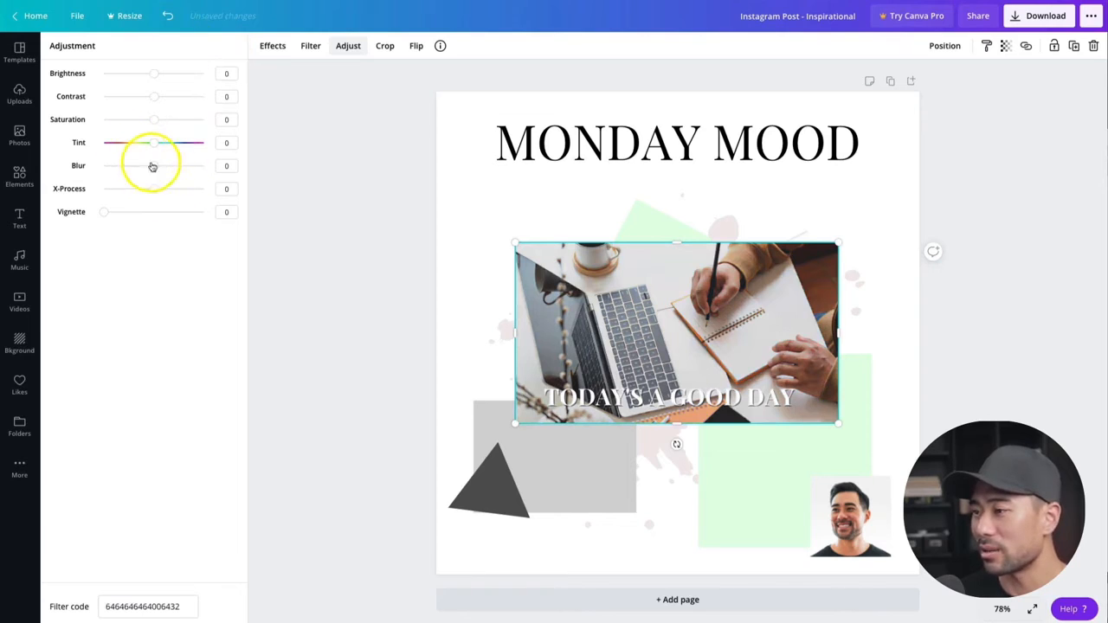
- Try a blur of -9 and a raised X-Process value on the laptop photo, resetting the adjustments after each
mouse_move(153, 170)
left_mouse_down()
mouse_move(168, 168)
mouse_move(125, 170)
mouse_move(150, 170)
left_mouse_up()
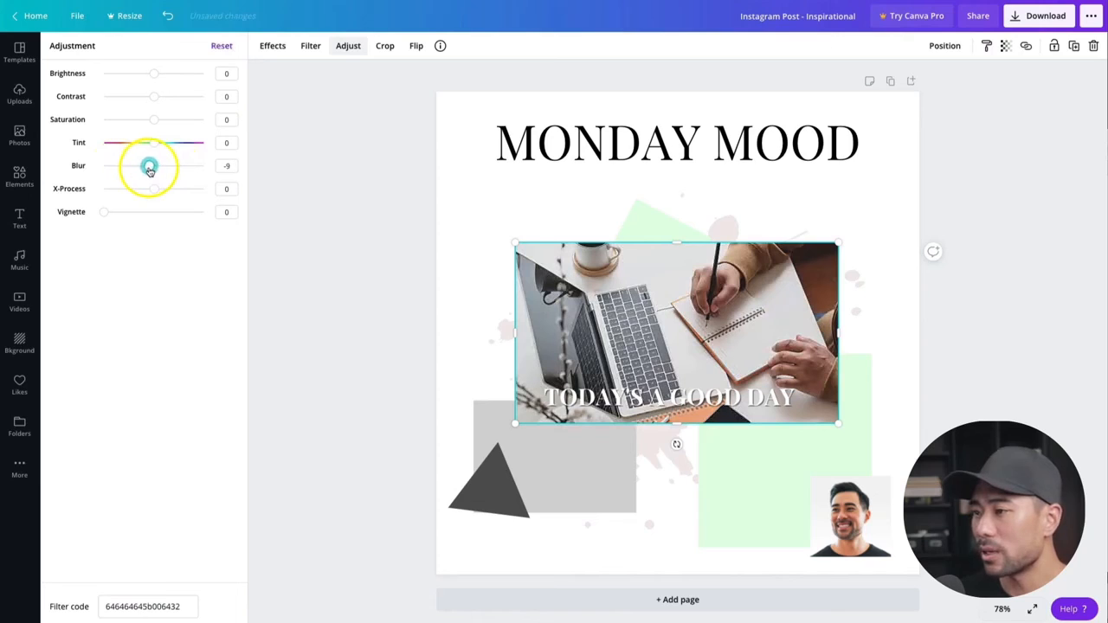
left_click(221, 46)
left_click_drag(148, 190, 176, 191)
left_click(221, 46)
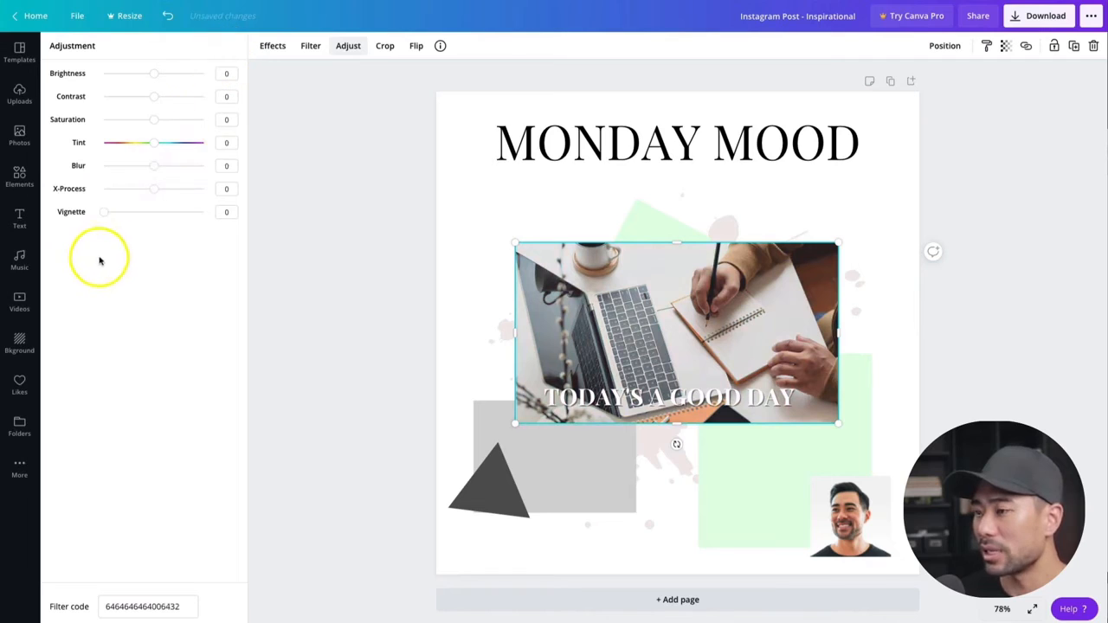
- Set the laptop photo's vignette to 49 and deselect the photo
left_click_drag(107, 212, 155, 223)
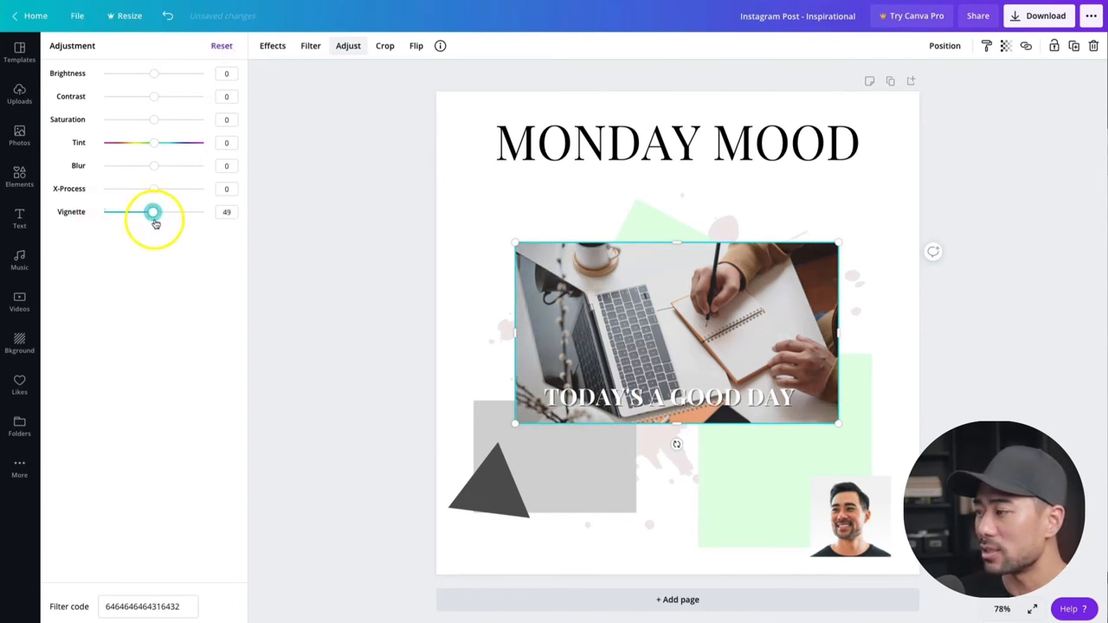
key("Escape")
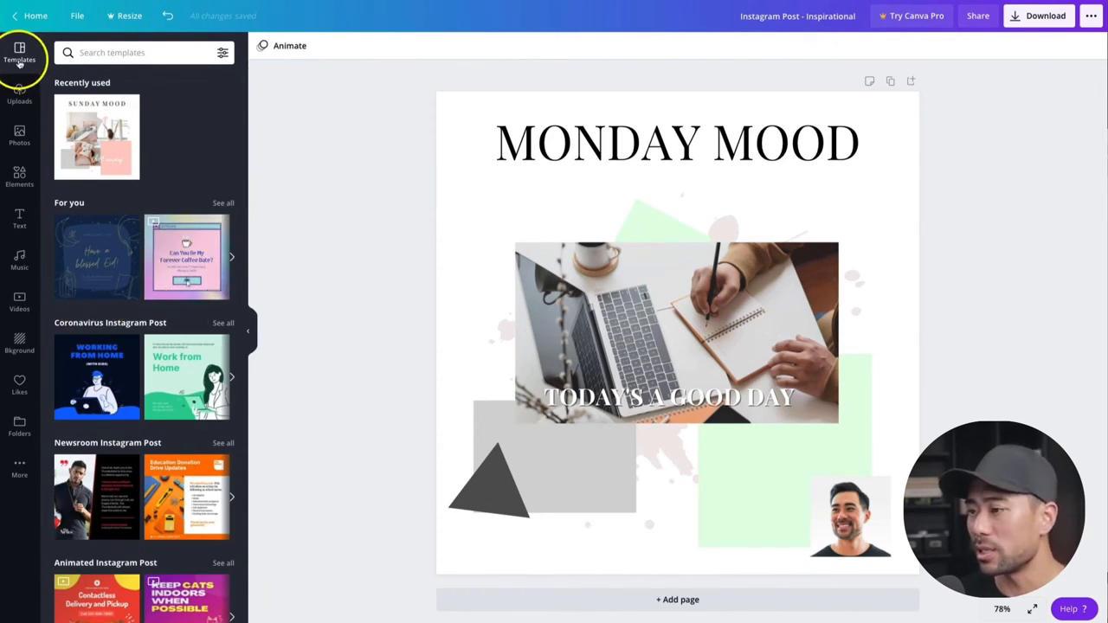
- Browse the Instagram Post templates, add a blank second page and delete it again
scroll(171, 450, "down", 6)
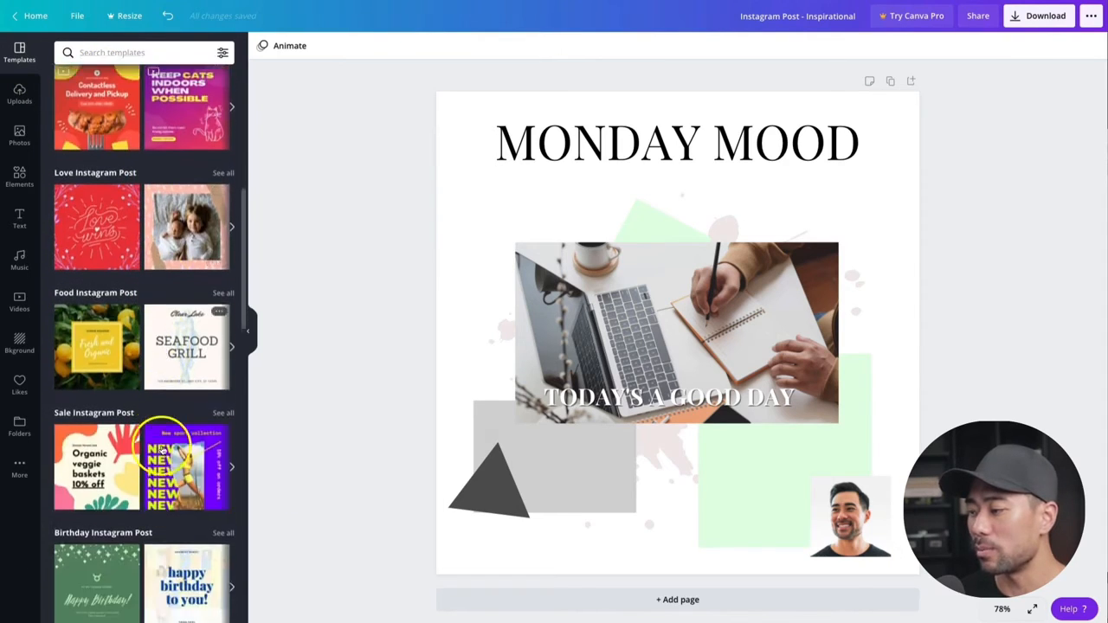
scroll(164, 451, "down", 5)
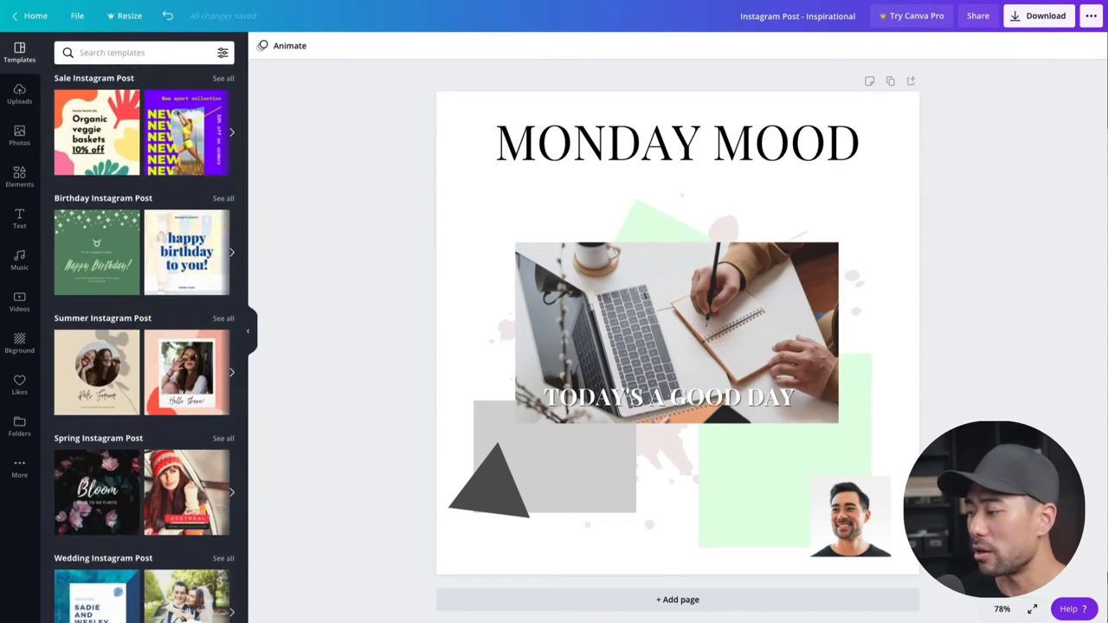
left_click(677, 608)
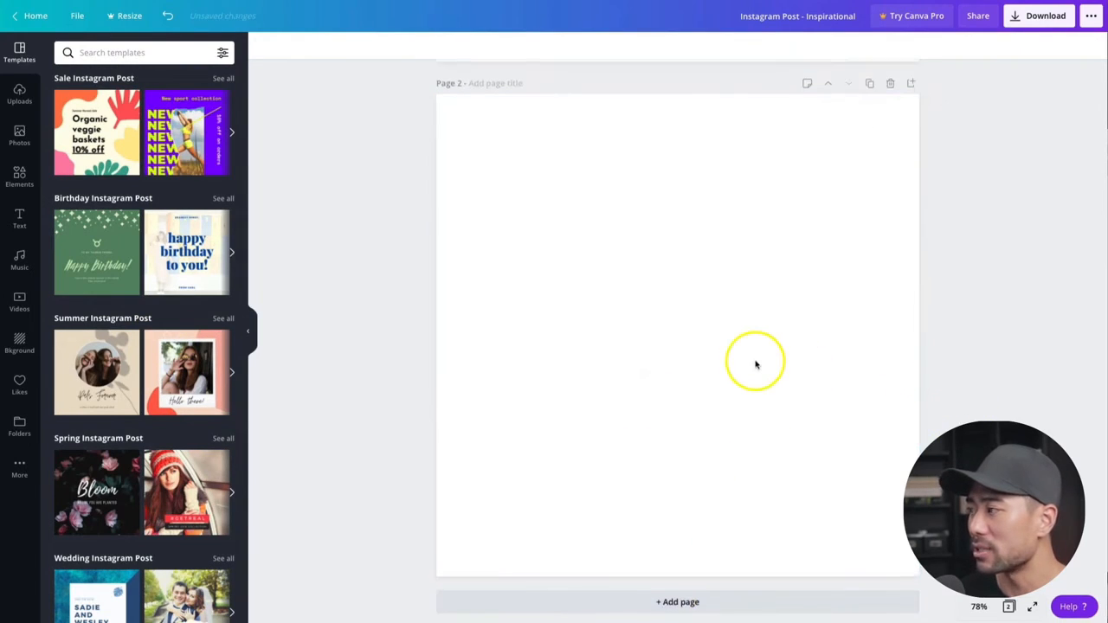
scroll(762, 357, "up", 2)
left_click(883, 216)
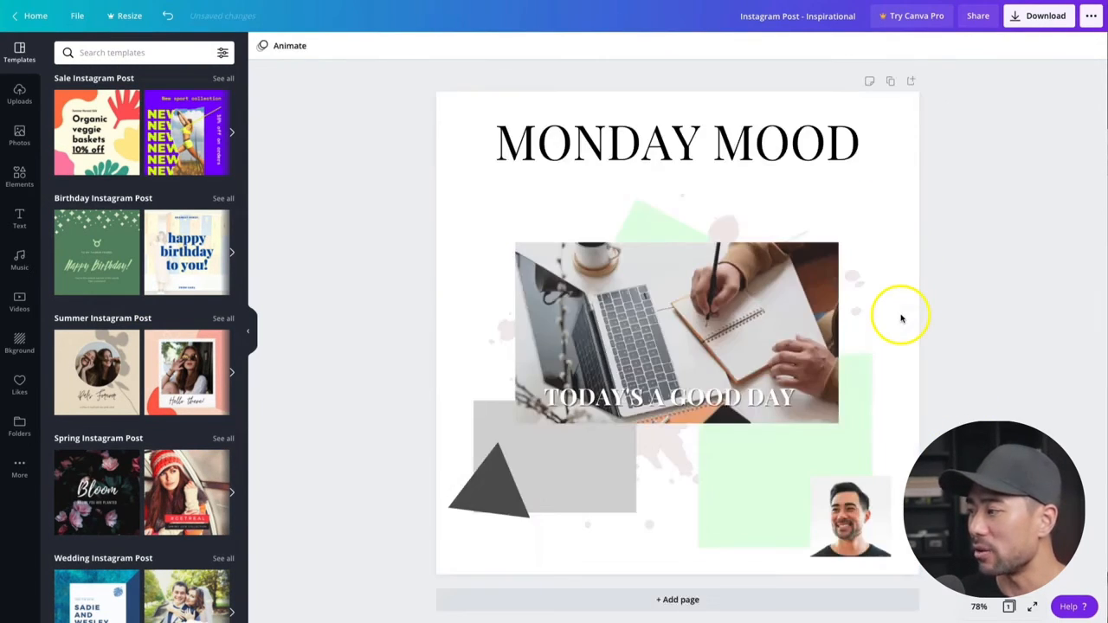
- Try duplicating the "MONDAY MOOD" page as a second page, then undo the duplication
left_click(890, 82)
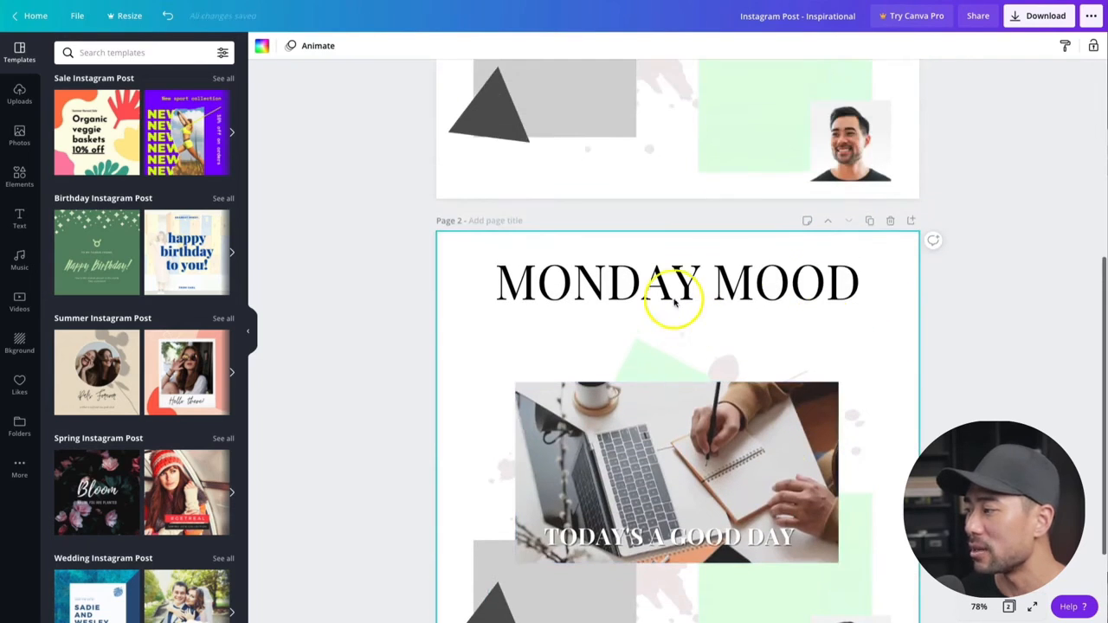
left_click(674, 300)
key("ctrl+z")
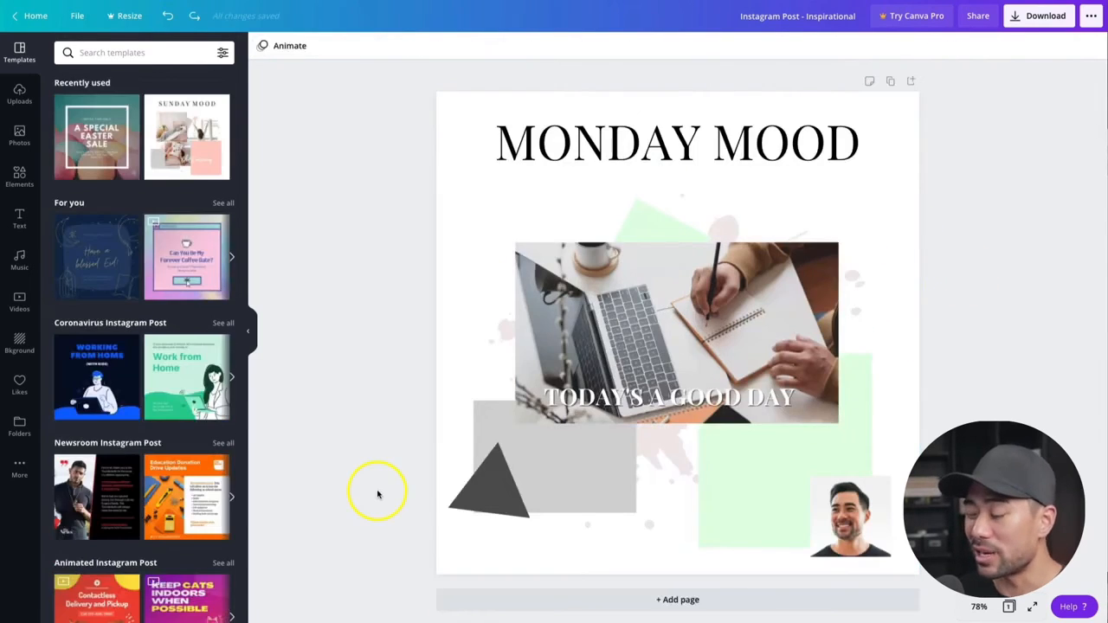
- Add a blank second page and browse the templates down to the Easter Instagram Post category
left_click(683, 604)
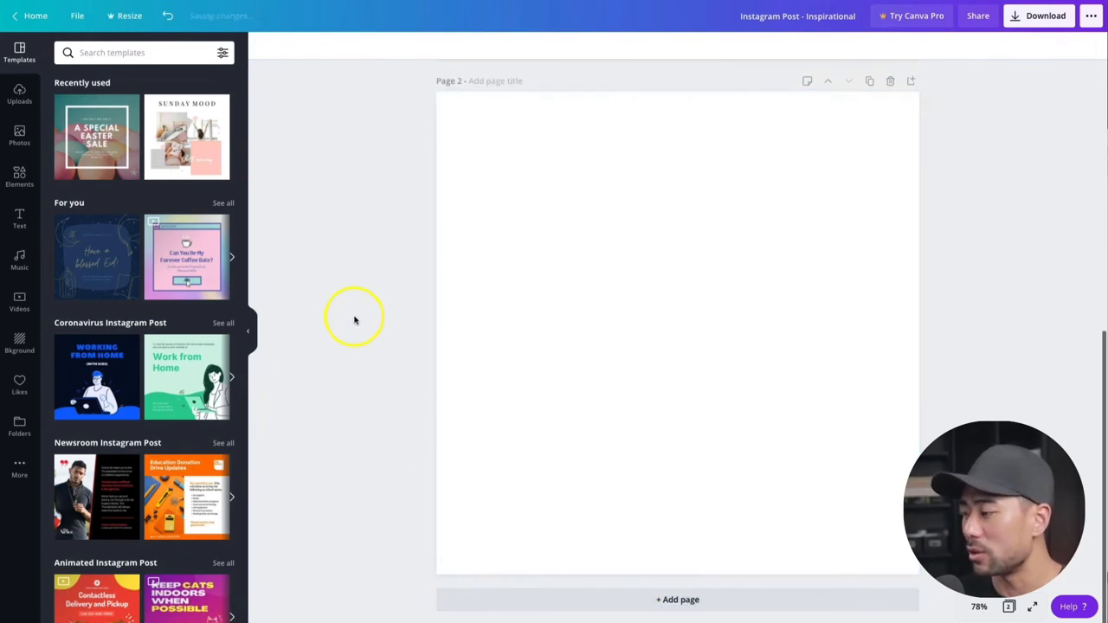
scroll(354, 320, "up", 6)
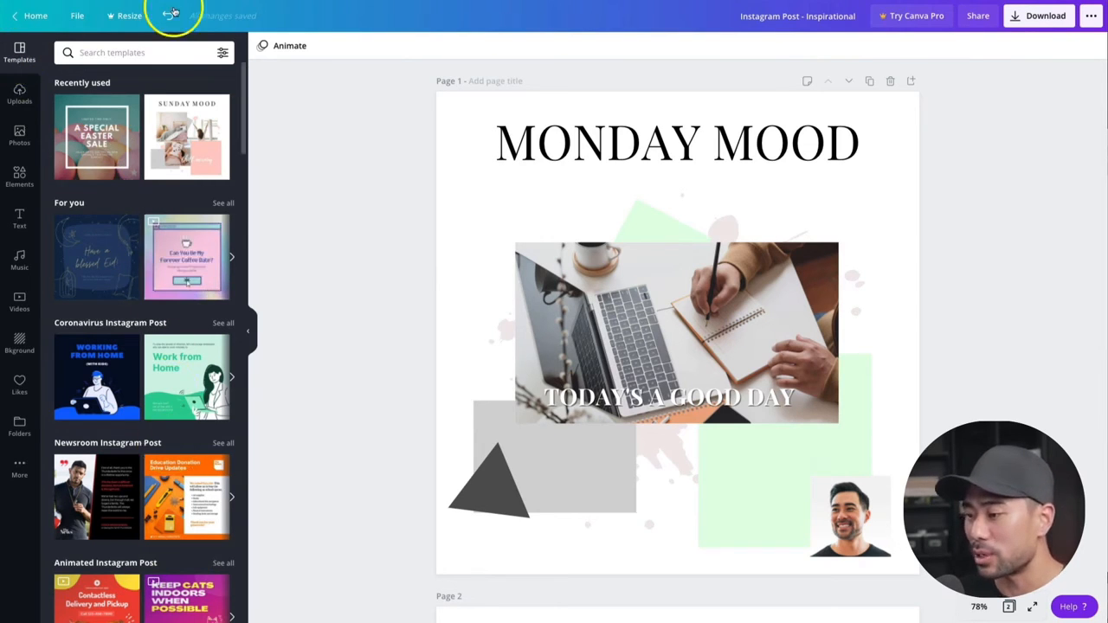
scroll(130, 259, "down", 10)
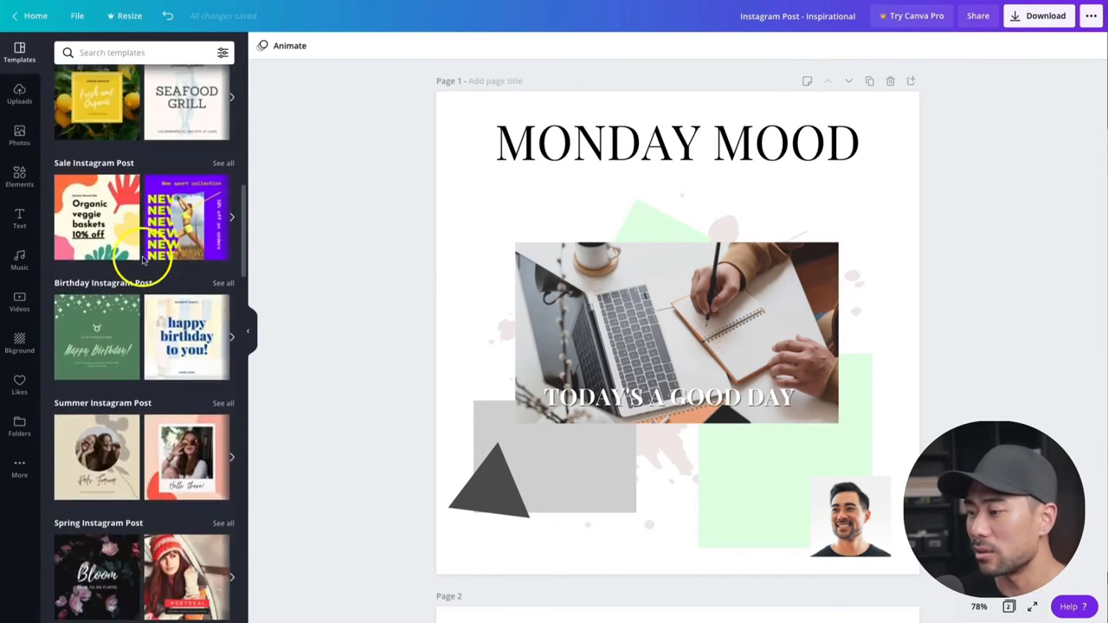
scroll(143, 260, "down", 10)
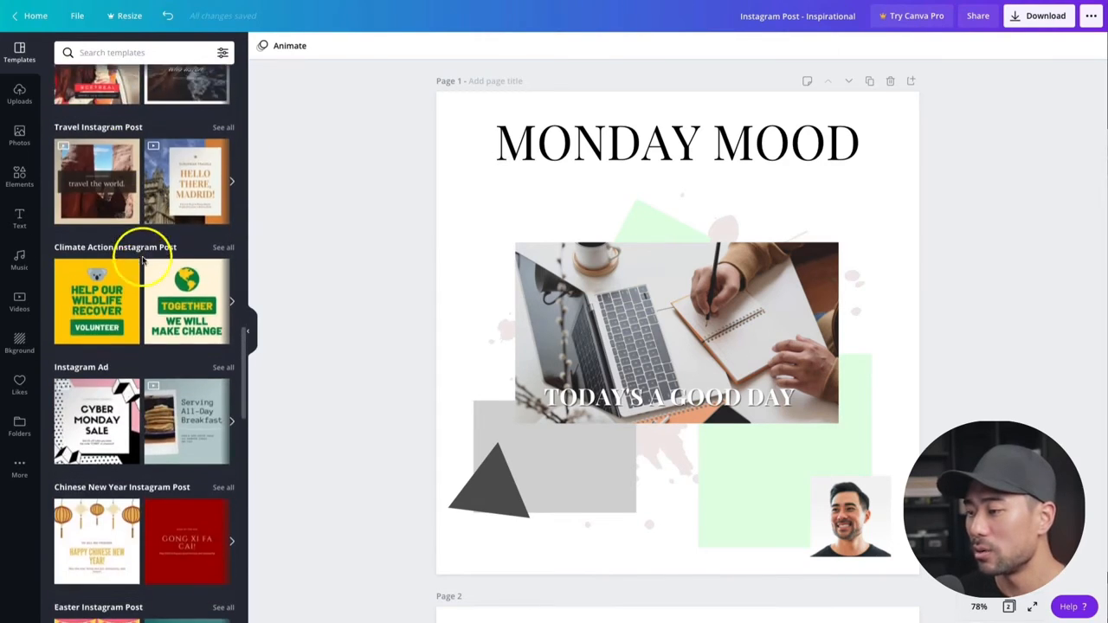
scroll(143, 260, "down", 5)
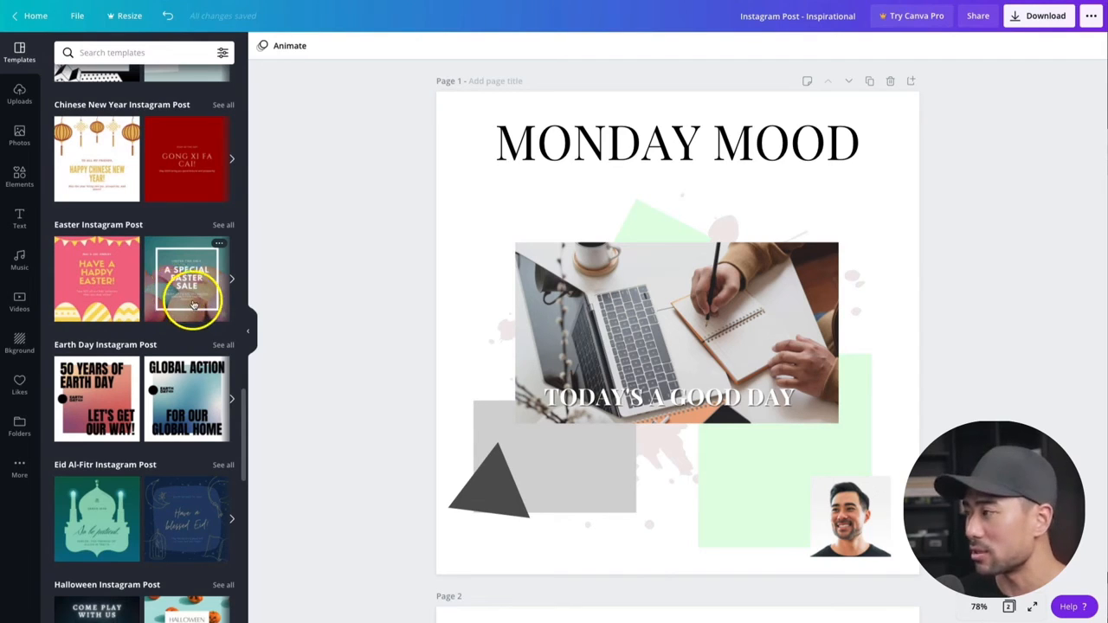
scroll(378, 422, "down", 5)
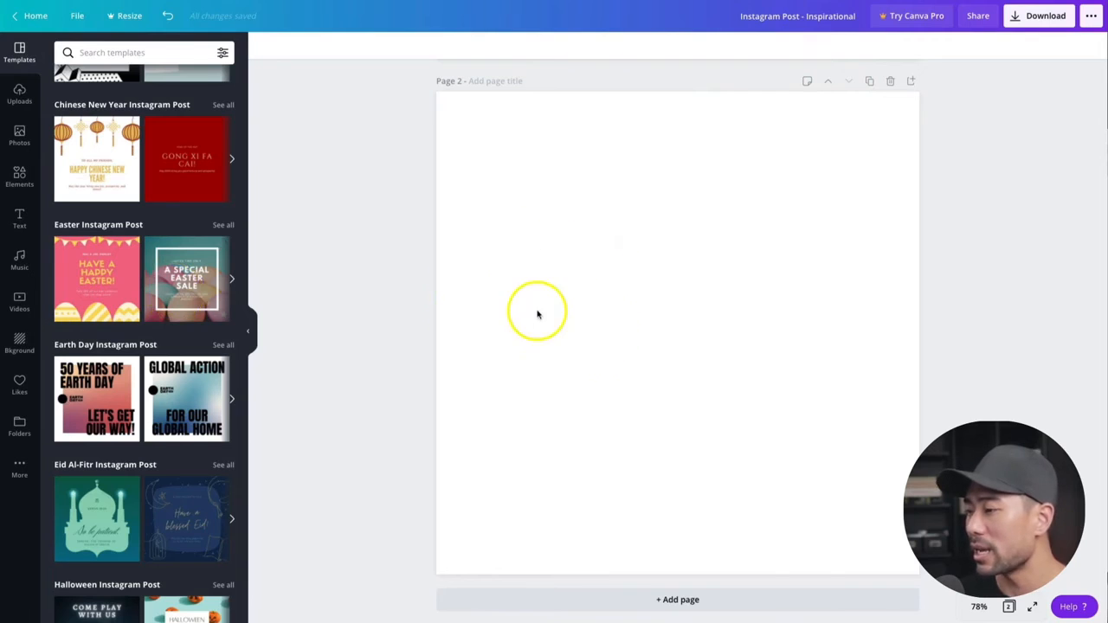
- Apply the "A Special Easter Sale" template to the blank page 2, deselect it and return to page 1
left_click(184, 298)
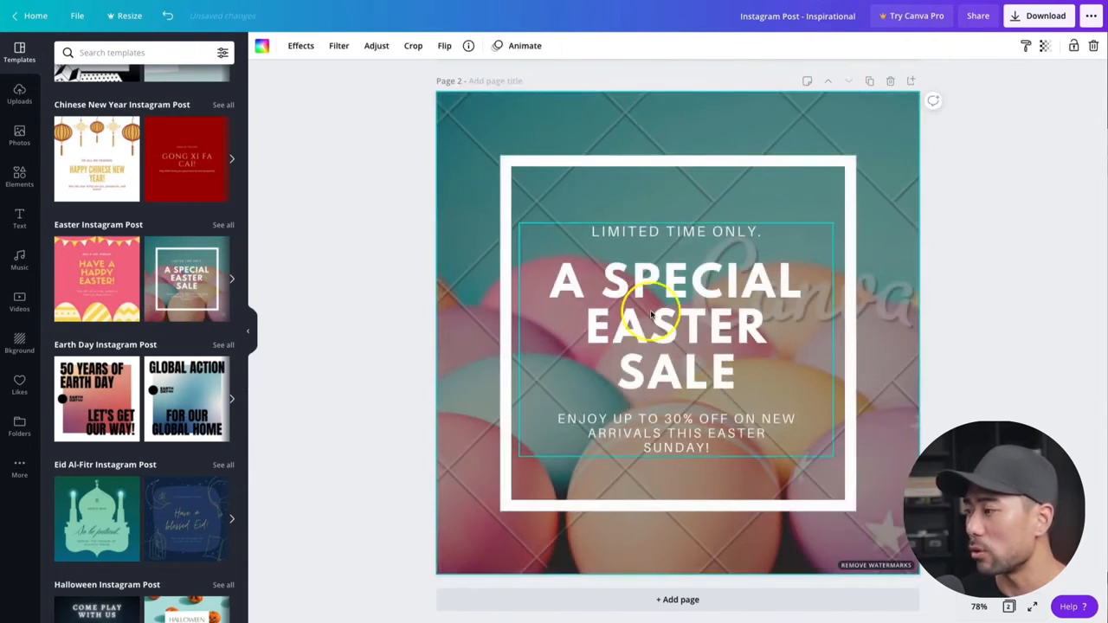
left_click(334, 441)
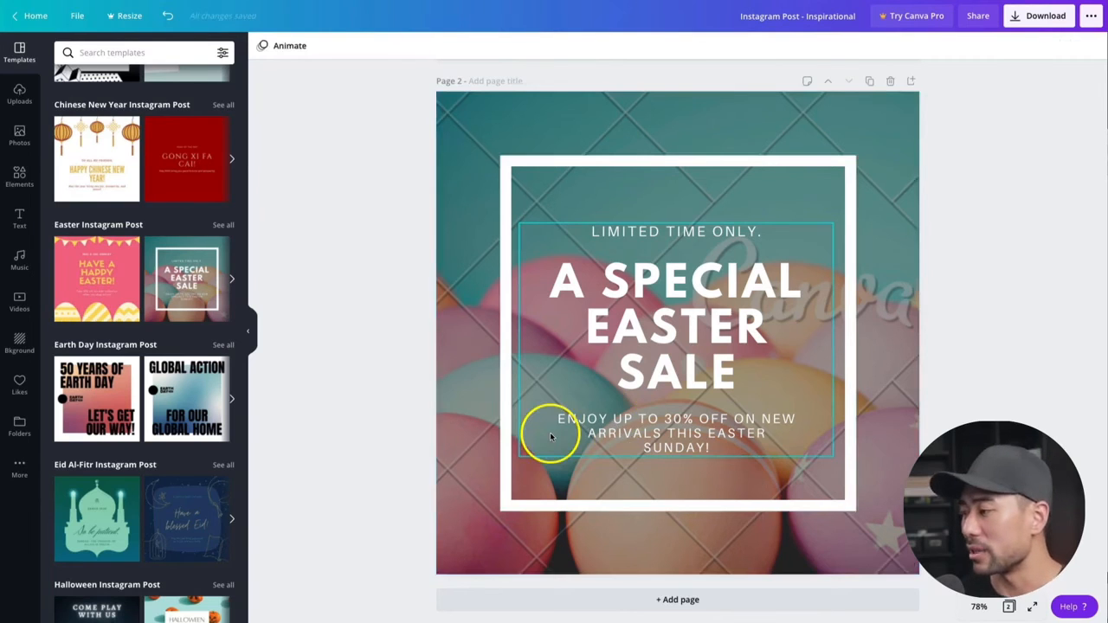
scroll(493, 346, "up", 5)
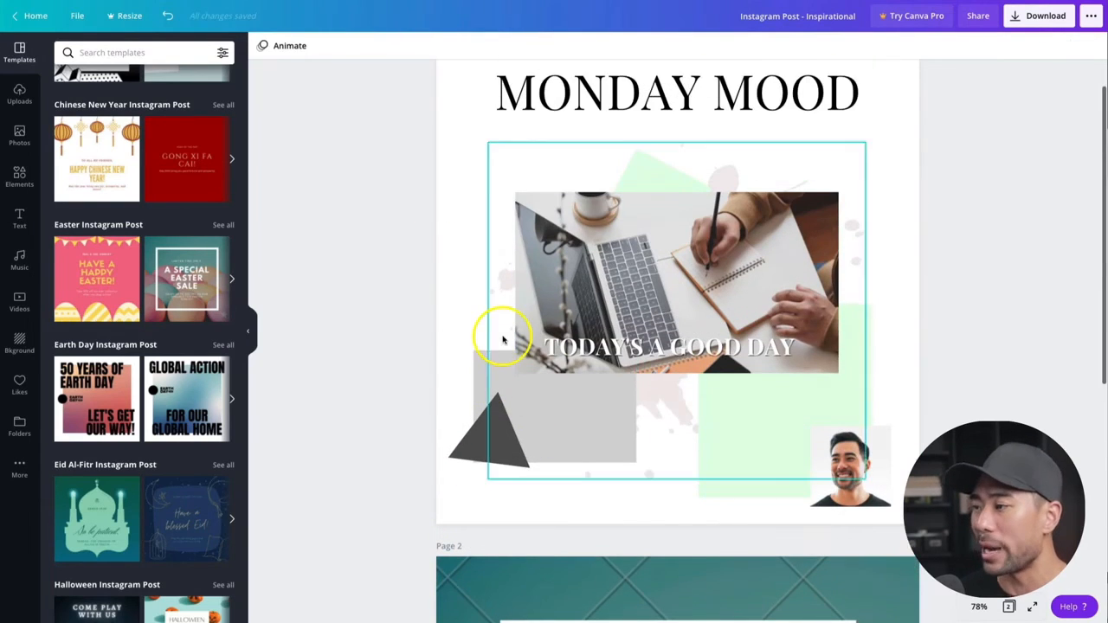
scroll(502, 339, "up", 1)
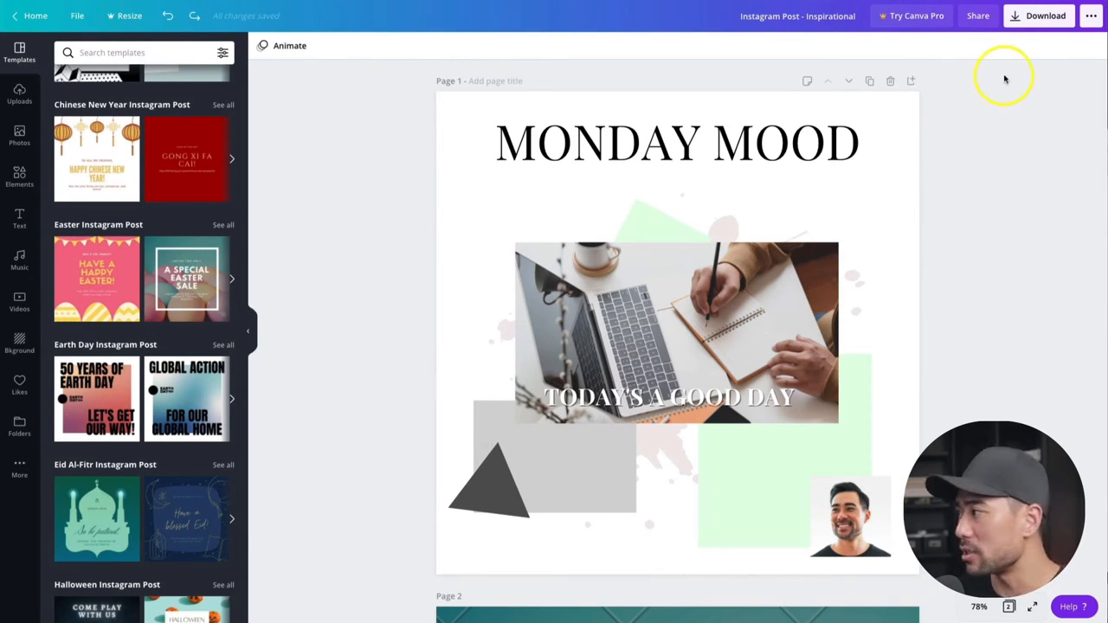
- Set up the design's download as a PNG file limited to Page 1, after reviewing the available file types
left_click(1032, 24)
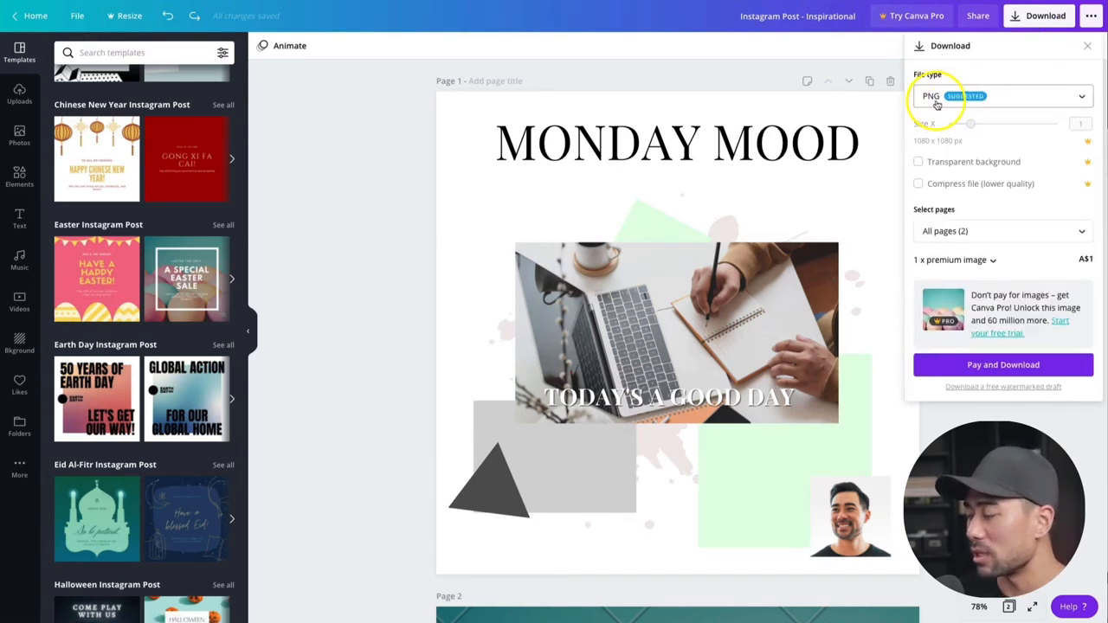
left_click(937, 102)
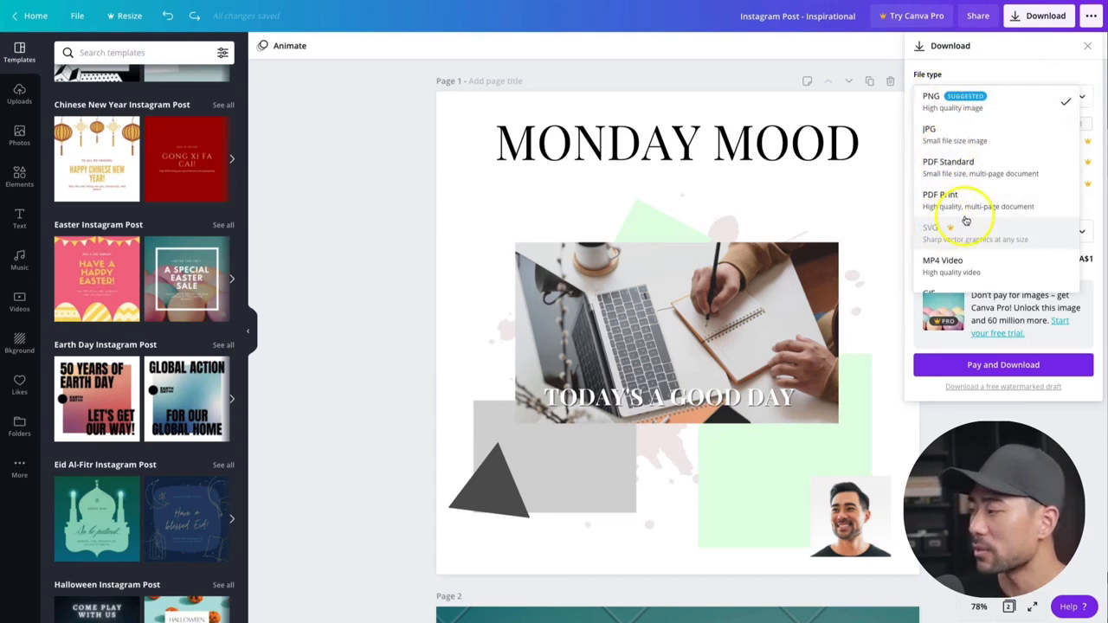
left_click(909, 166)
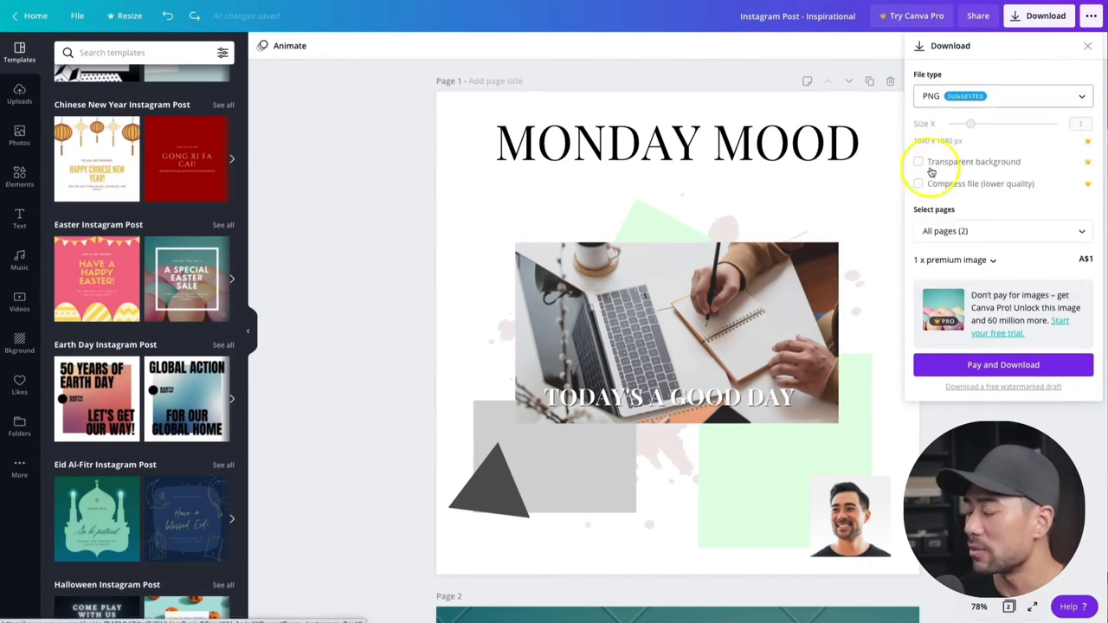
left_click(947, 230)
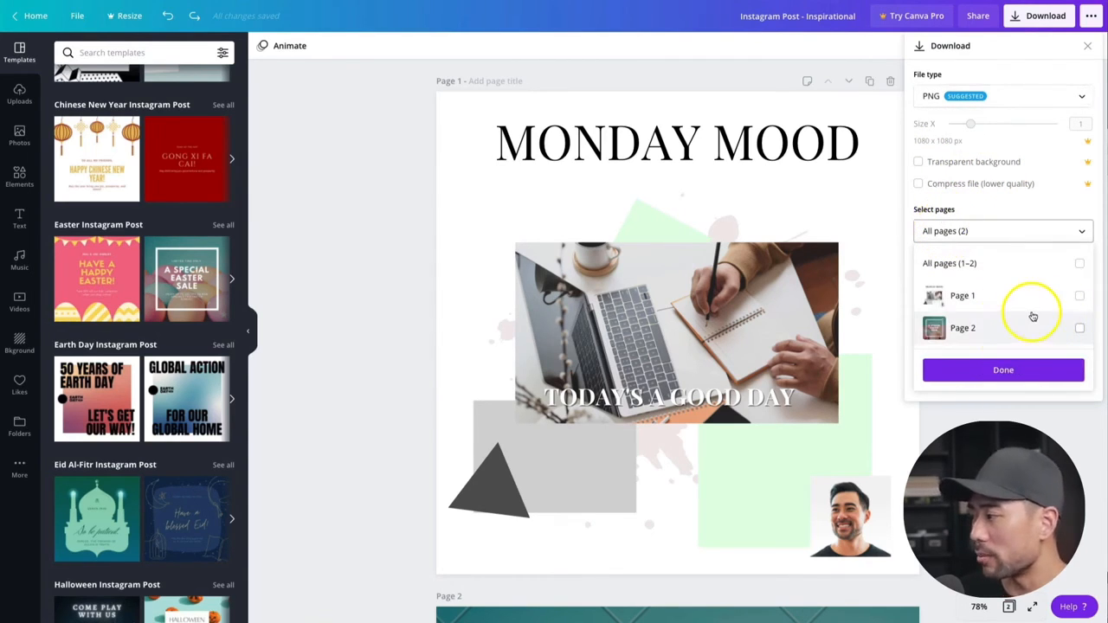
left_click(1079, 297)
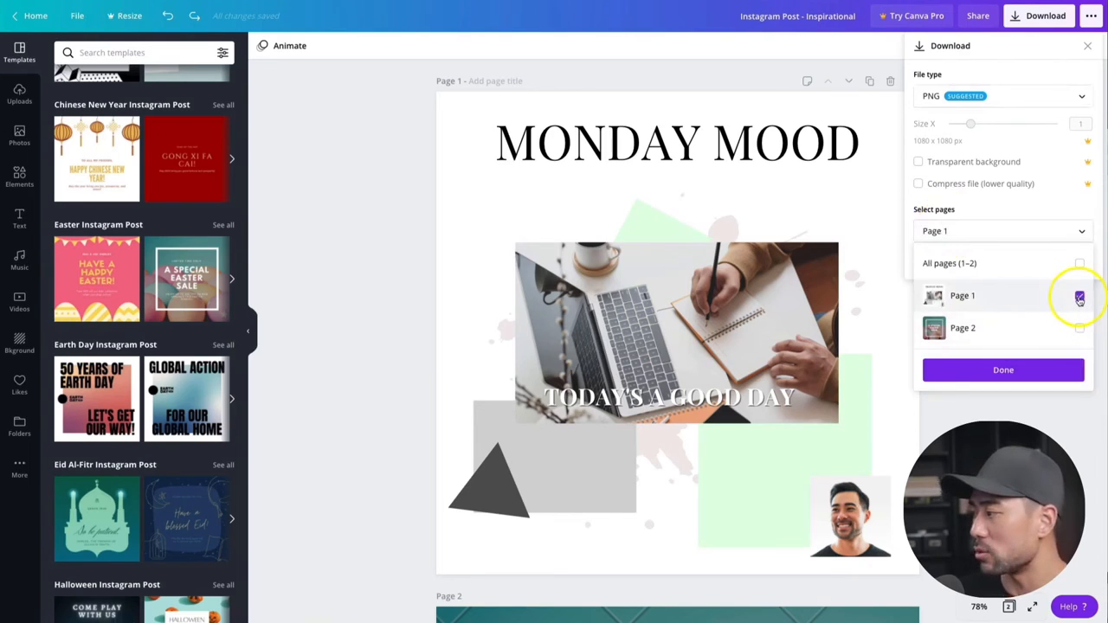
left_click(1001, 371)
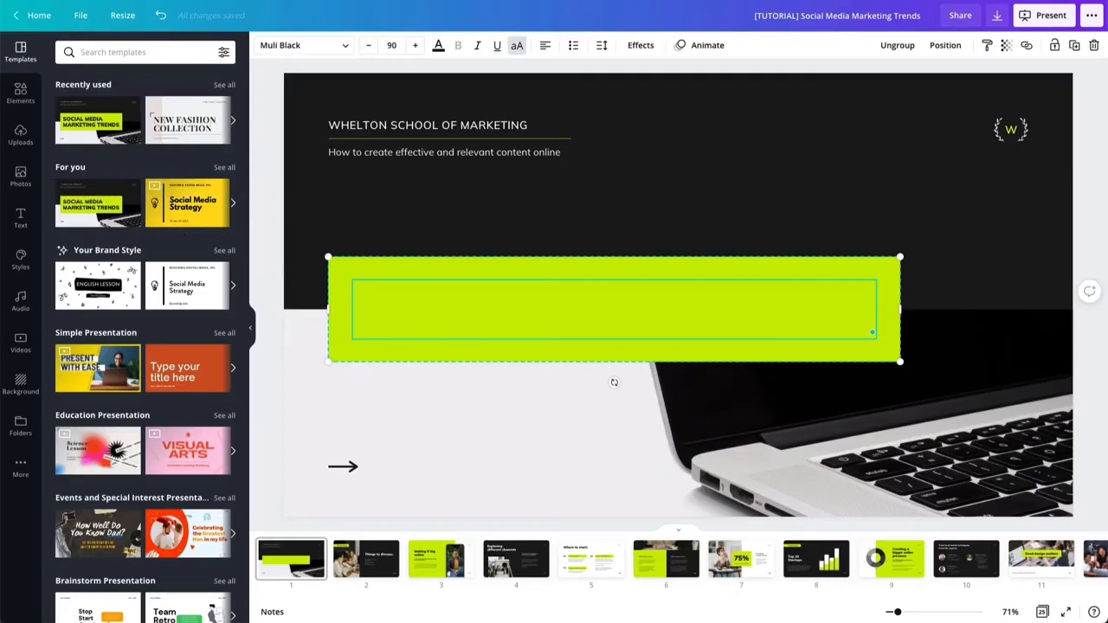
- Enter "SOCIAL MEDIA MARKETING TRENDS" as the title in the first slide's green box
type("SOCIAL MEDIA MARKETIN")
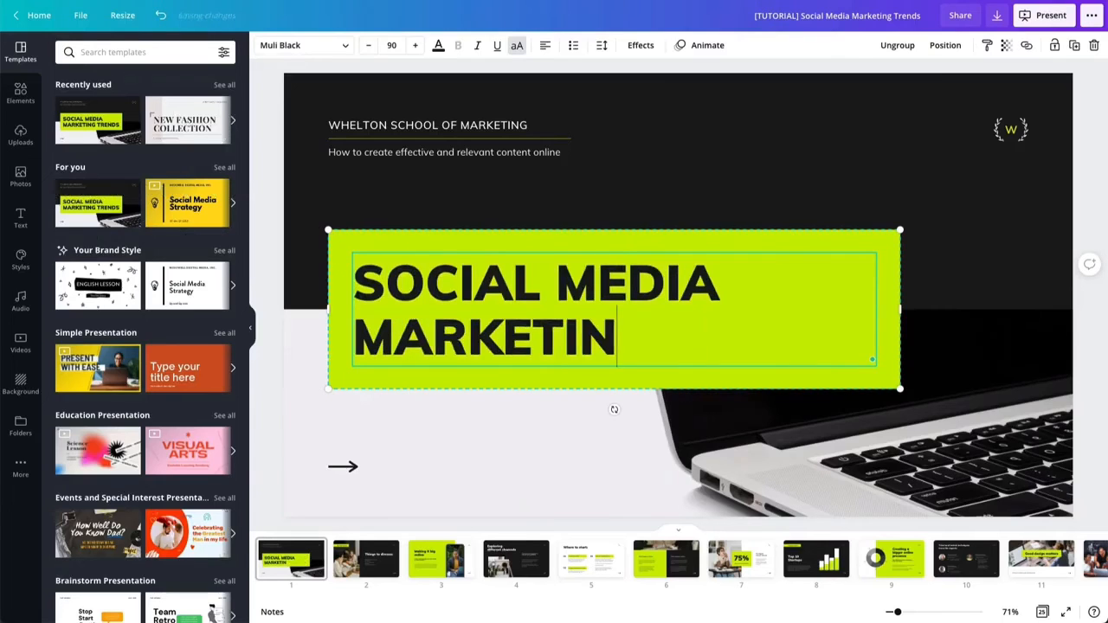
type("G TRENDS")
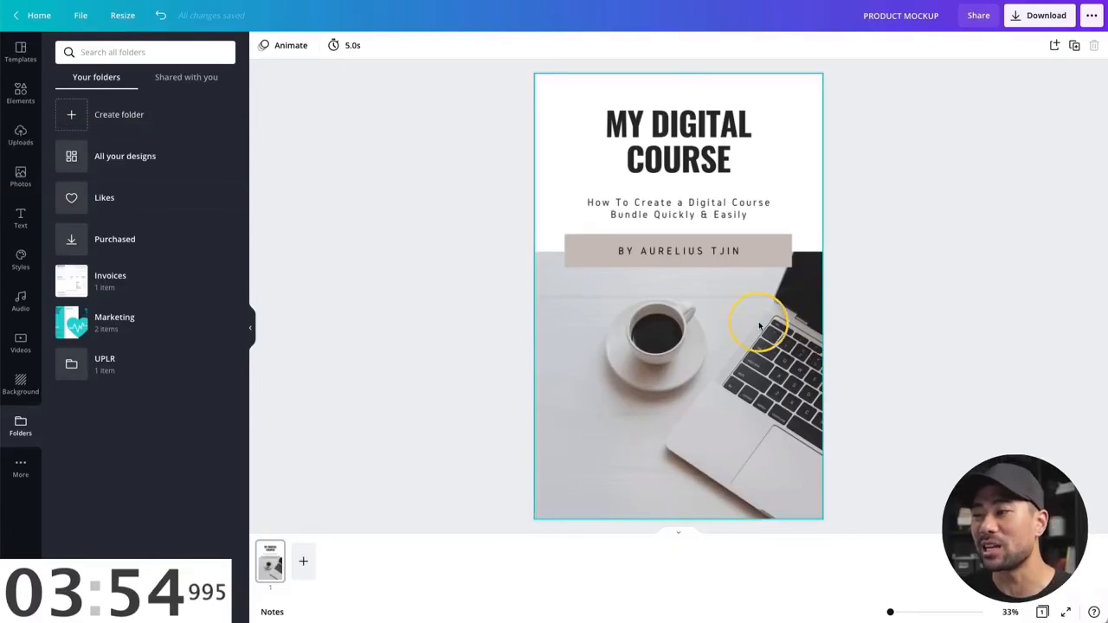
- Select the "My Digital Course" cover image and look through the image effects available for it
left_click(753, 322)
left_click(872, 319)
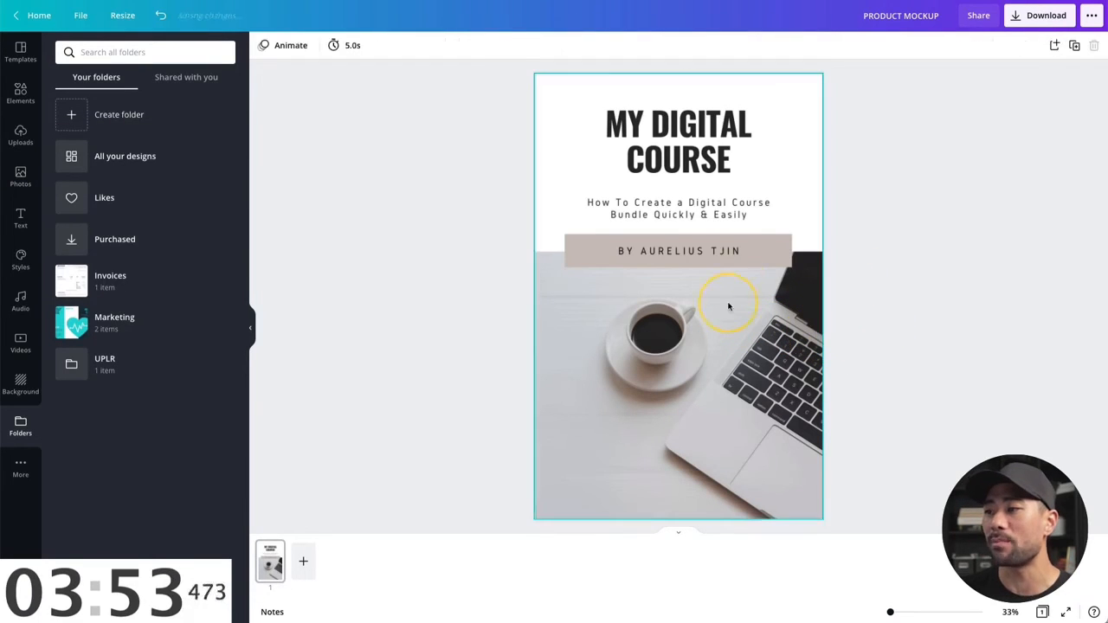
left_click(687, 232)
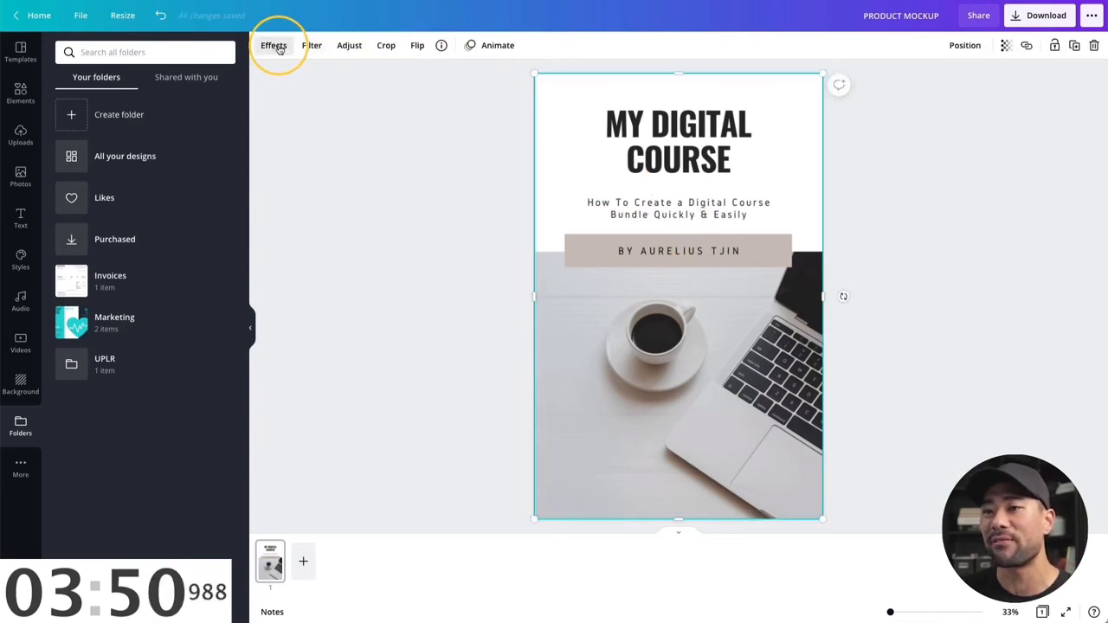
left_click(279, 50)
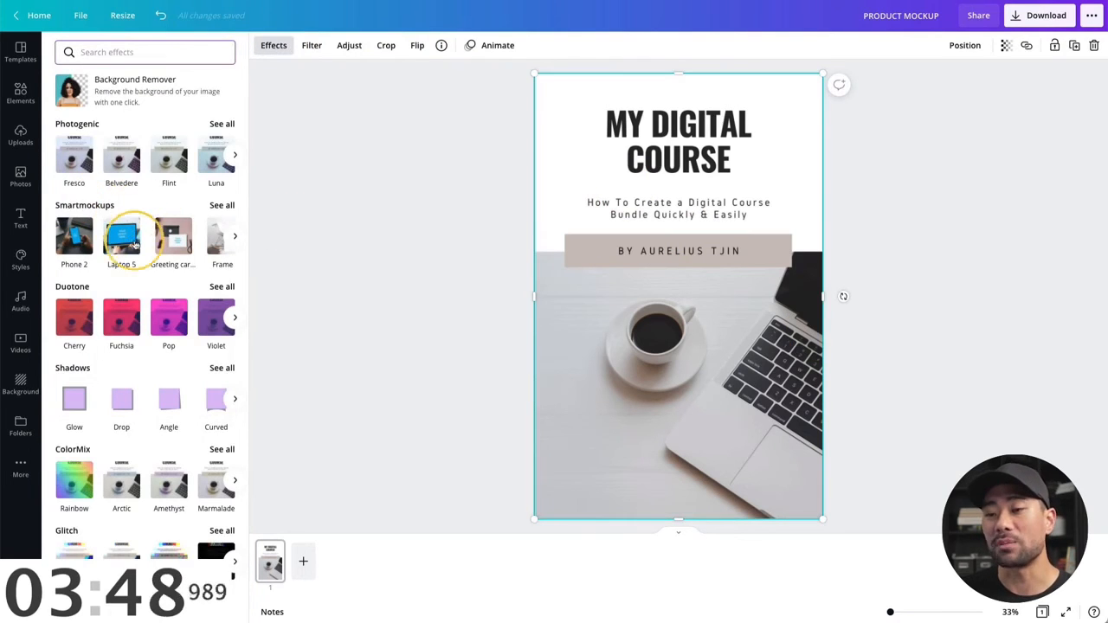
scroll(137, 398, "down", 5)
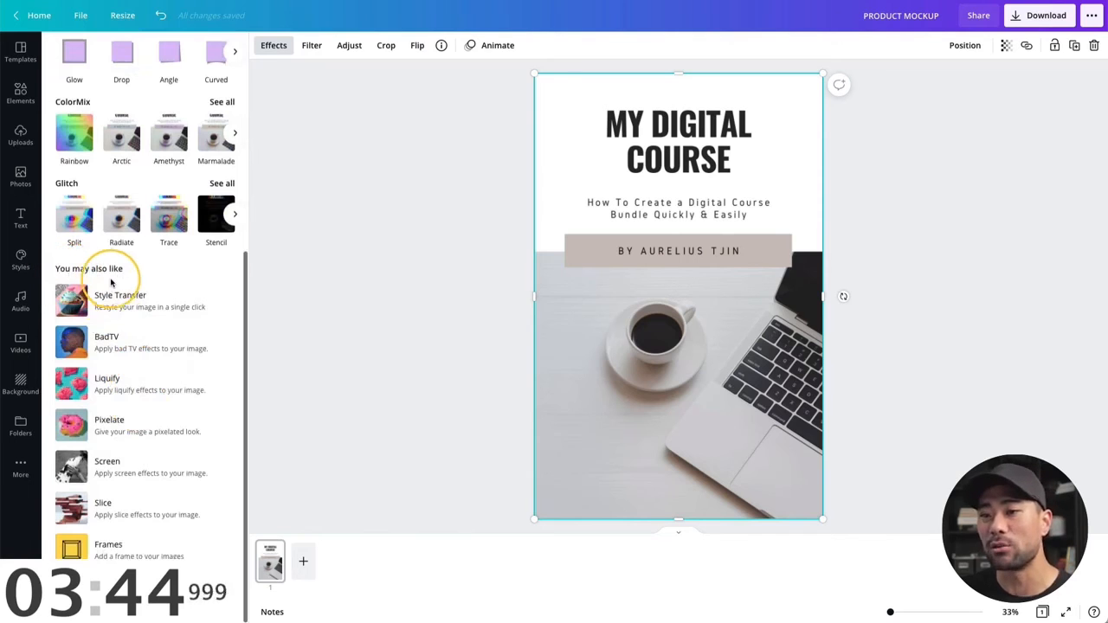
scroll(116, 361, "up", 2)
scroll(121, 365, "up", 3)
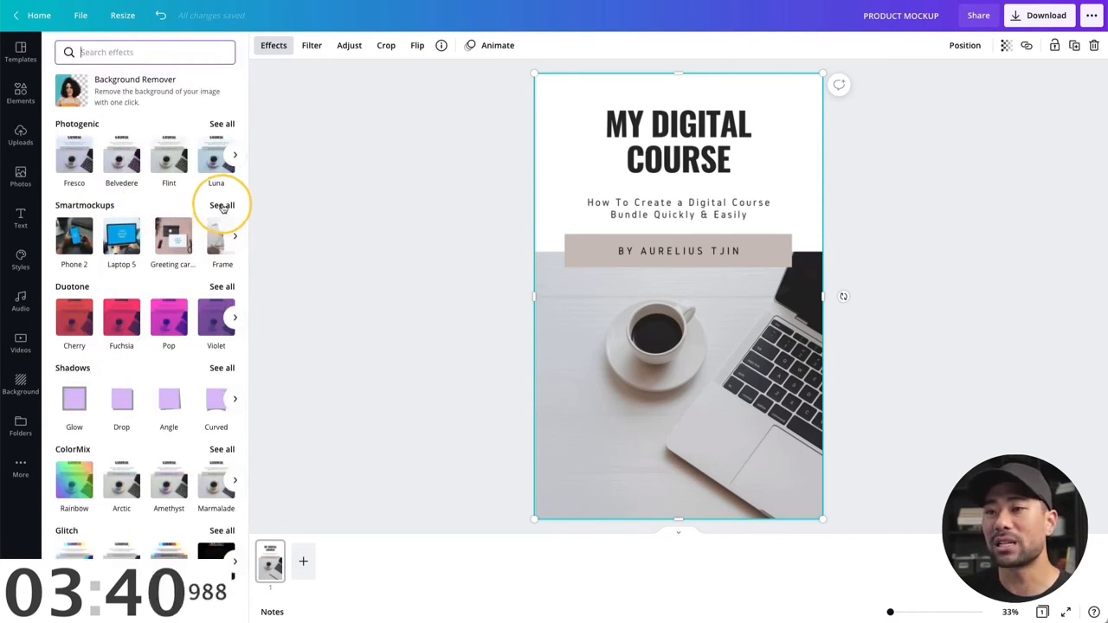
- Apply the Book 6 mockup from the Books category of Smartmockups to the "My Digital Course" cover image
left_click(222, 207)
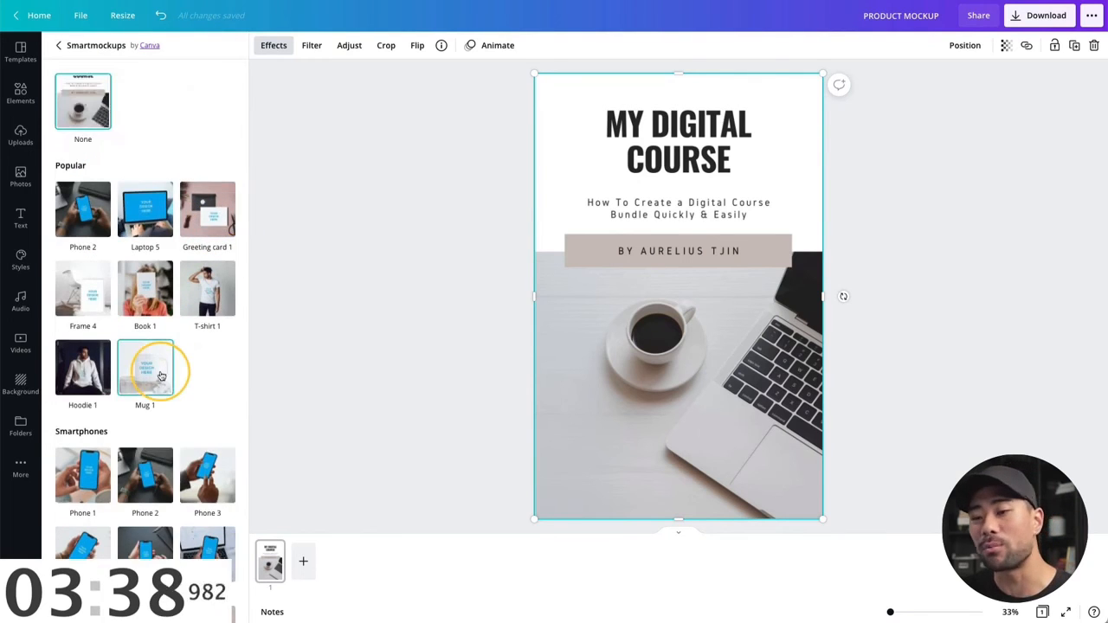
scroll(155, 371, "down", 2)
scroll(160, 375, "down", 10)
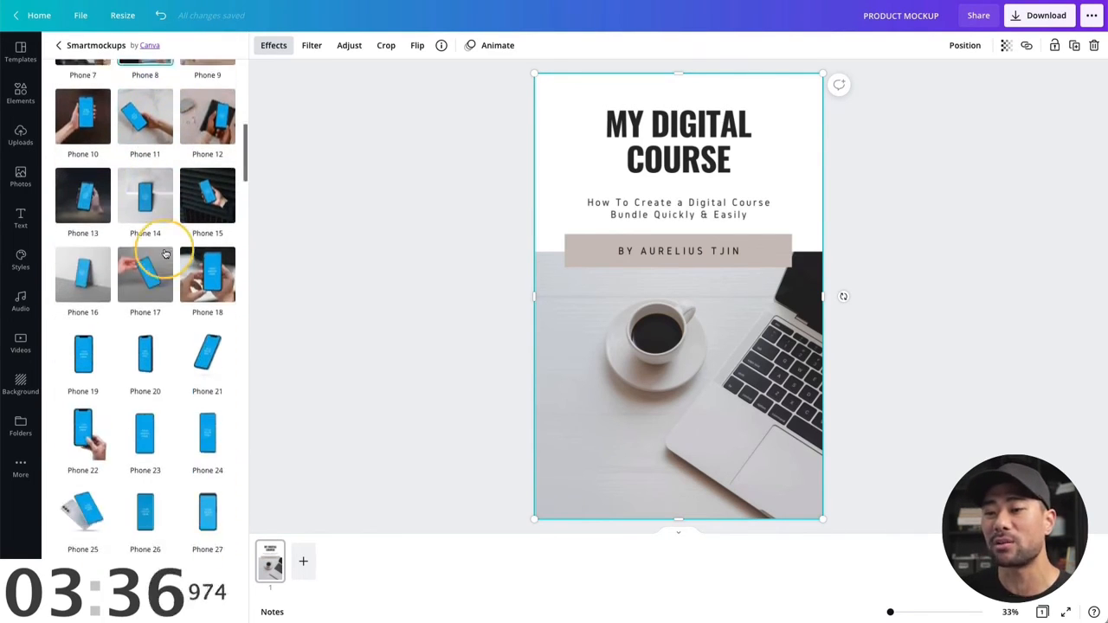
scroll(154, 221, "down", 4)
scroll(119, 292, "down", 15)
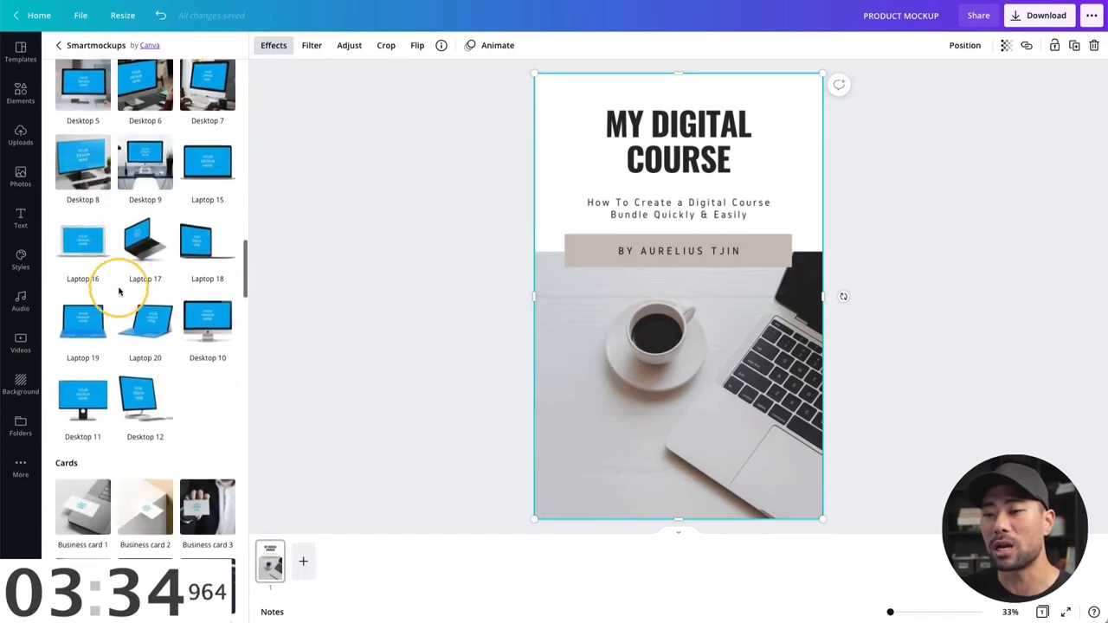
scroll(119, 292, "down", 5)
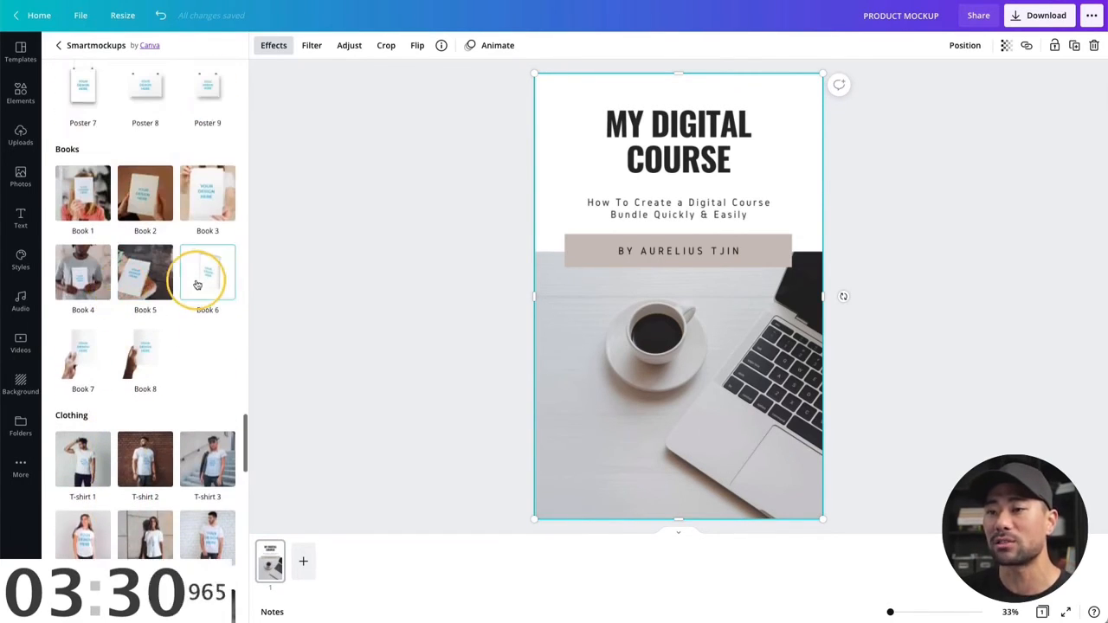
left_click(203, 282)
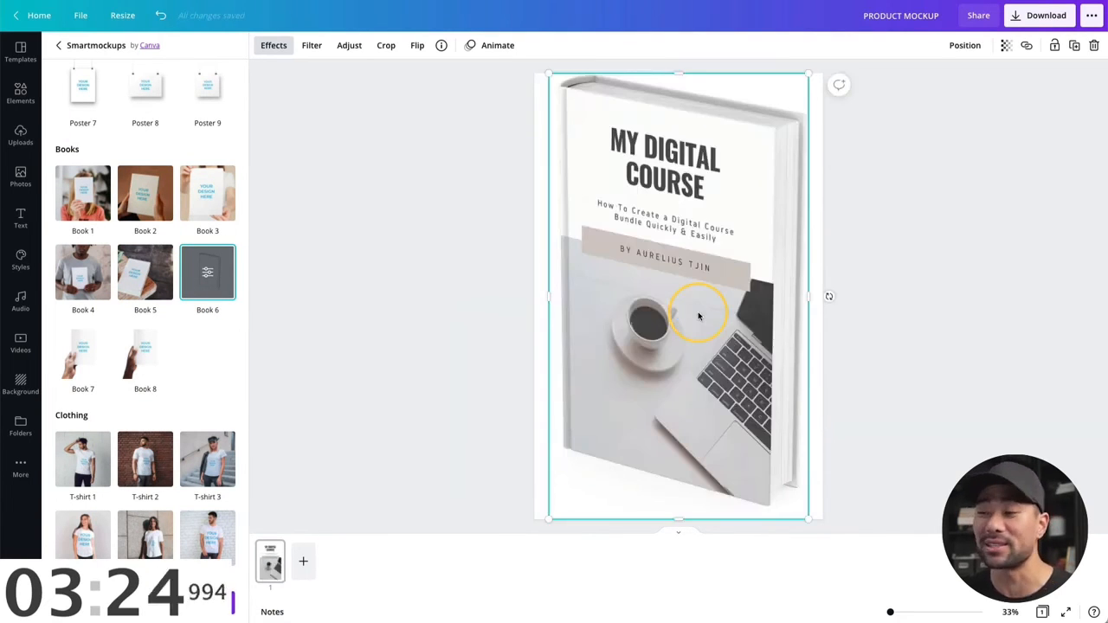
- Shrink the book mockup to a little over half its size, centre it on the page and deselect it
left_click_drag(800, 71, 692, 255)
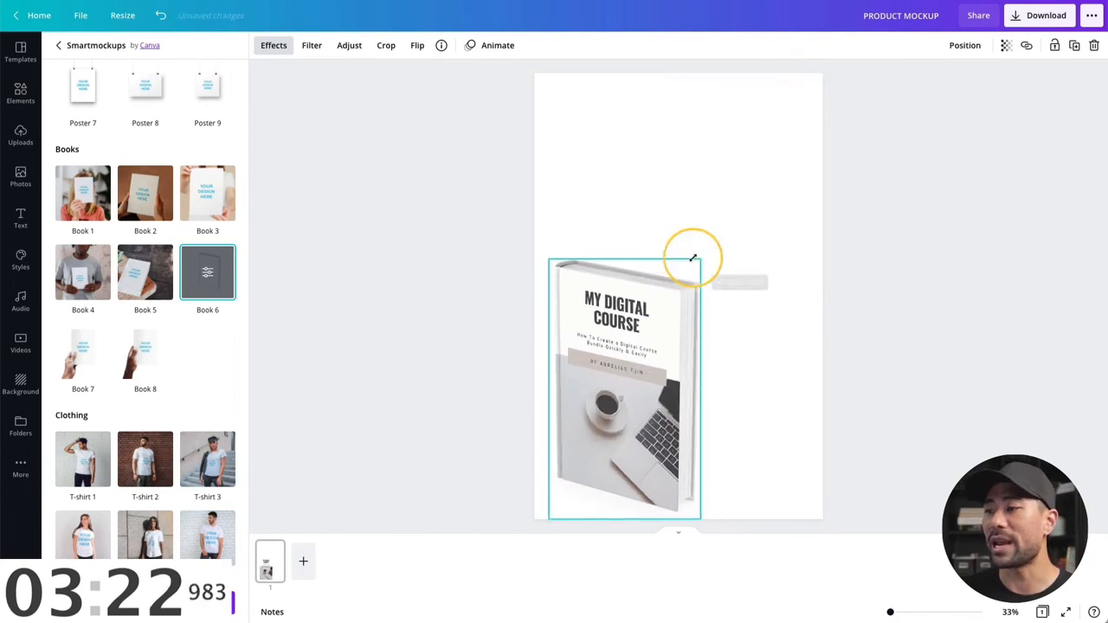
left_click_drag(659, 344, 717, 249)
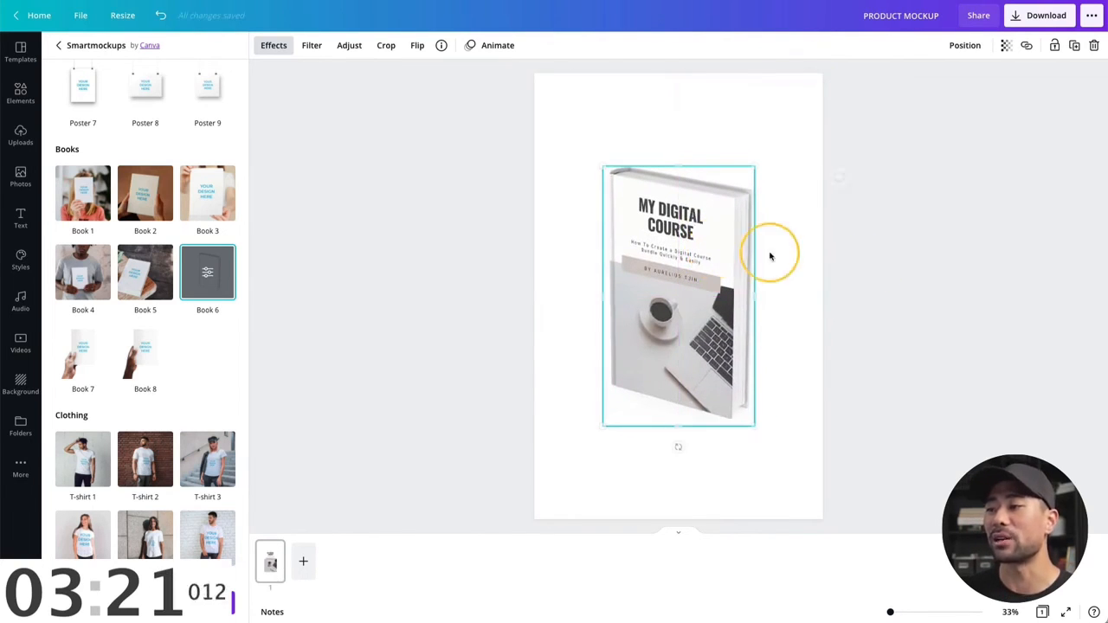
left_click(880, 271)
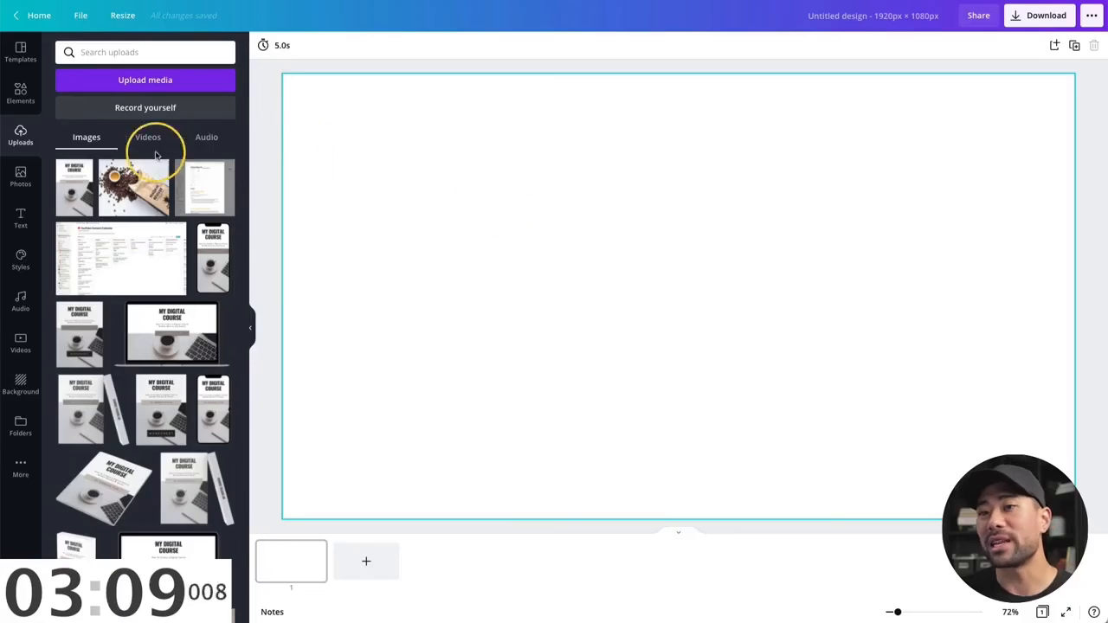
- Place the uploaded photo of the coffee bag and beans on the blank page and deselect it
left_click(132, 198)
left_click(326, 248)
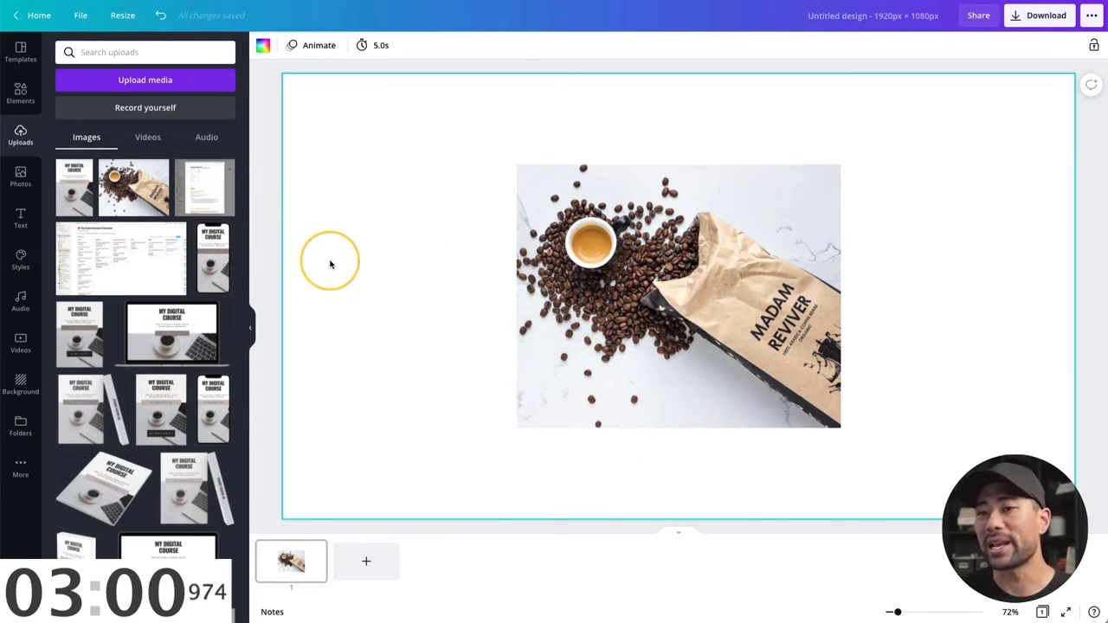
- Add a heading text box, move it to the blank area beside the coffee photo and open its text colour options
left_click(19, 219)
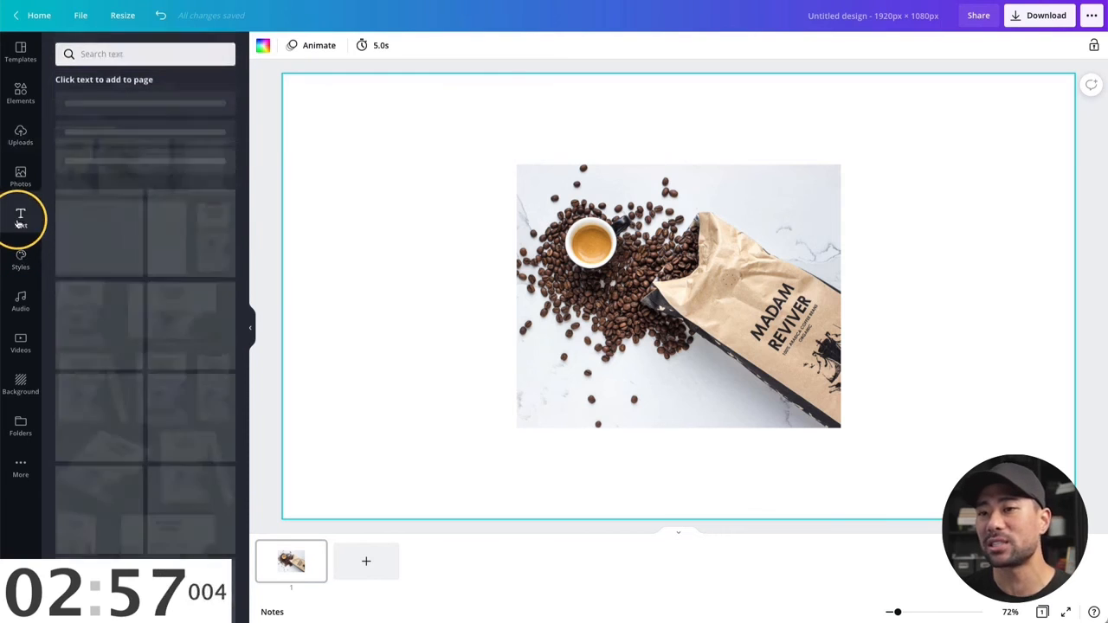
left_click(134, 115)
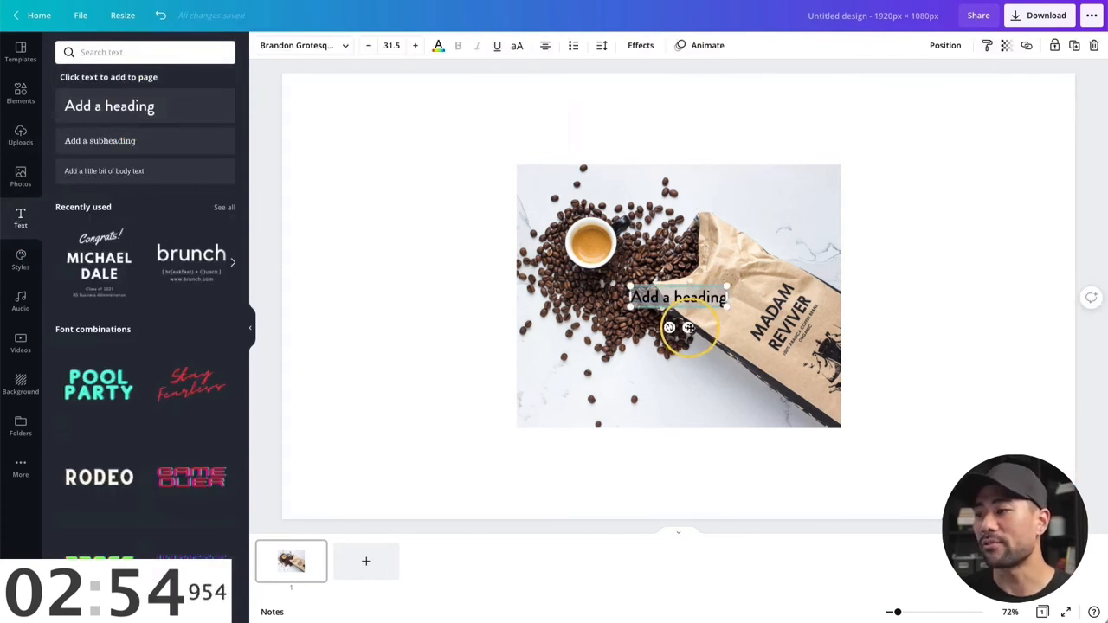
left_click_drag(688, 327, 388, 170)
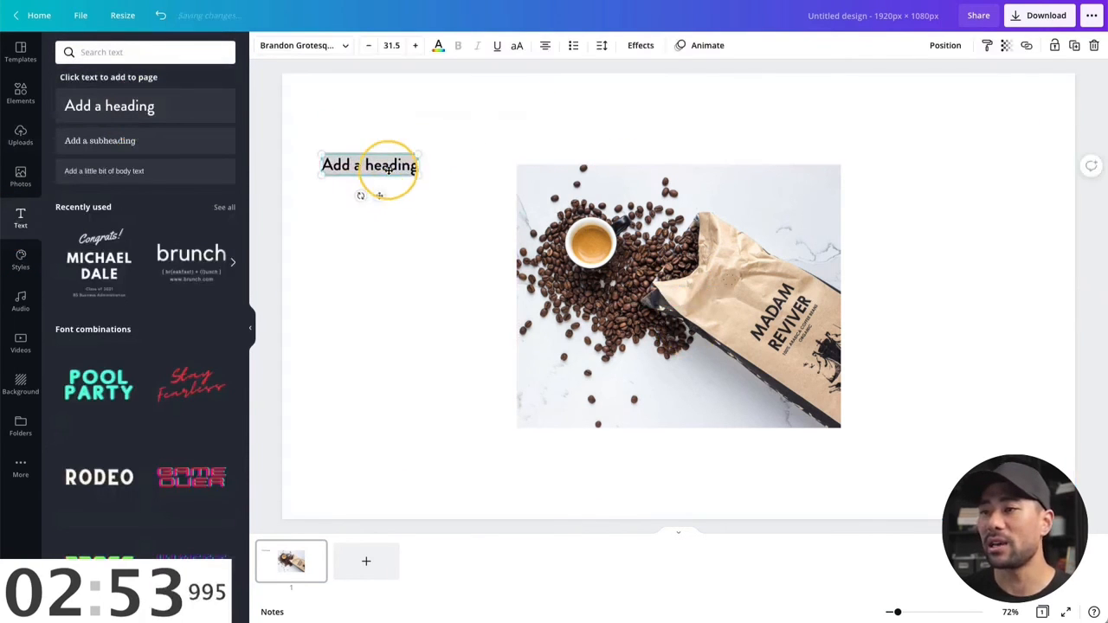
left_click(439, 46)
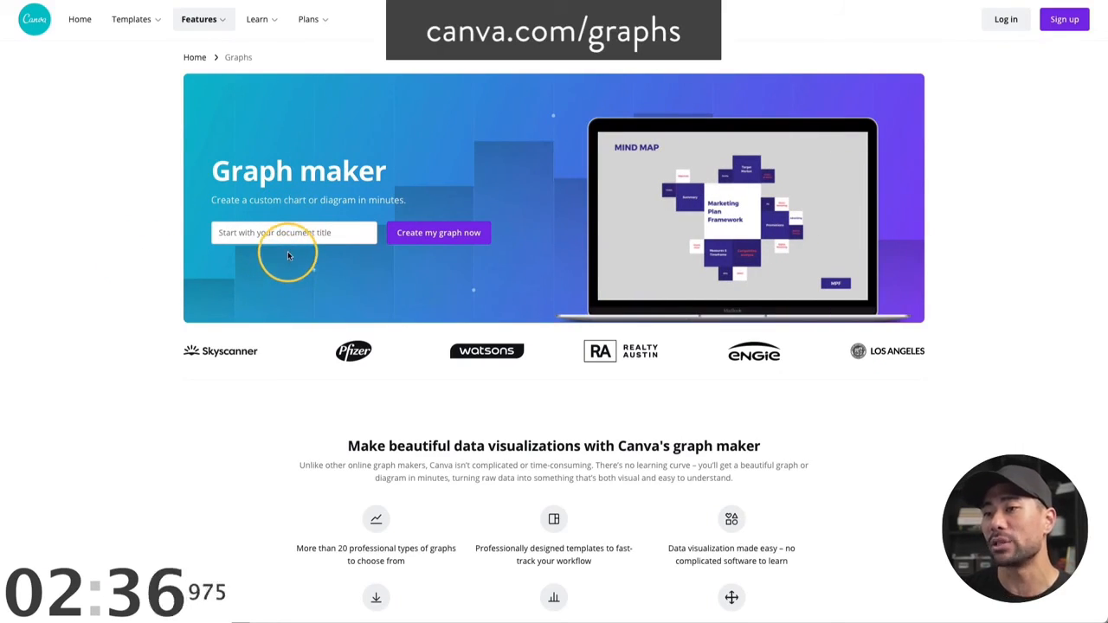
- Start a new graph titled "Demo" on Canva's Graph maker page, stating that the needed graph type is already known
left_click(313, 233)
type("Demo")
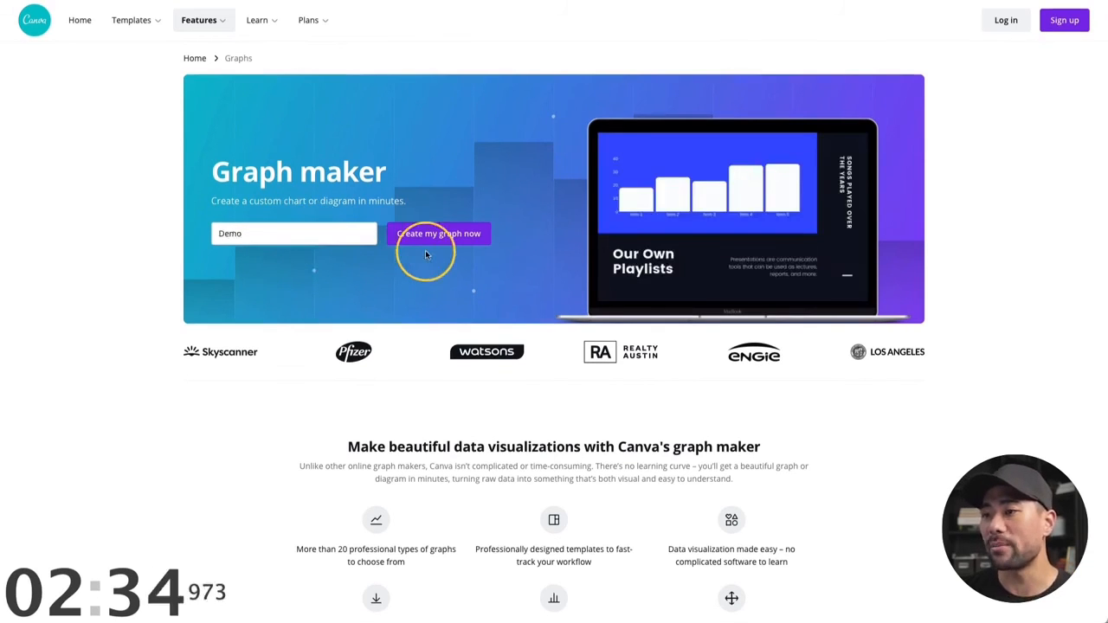
left_click(444, 240)
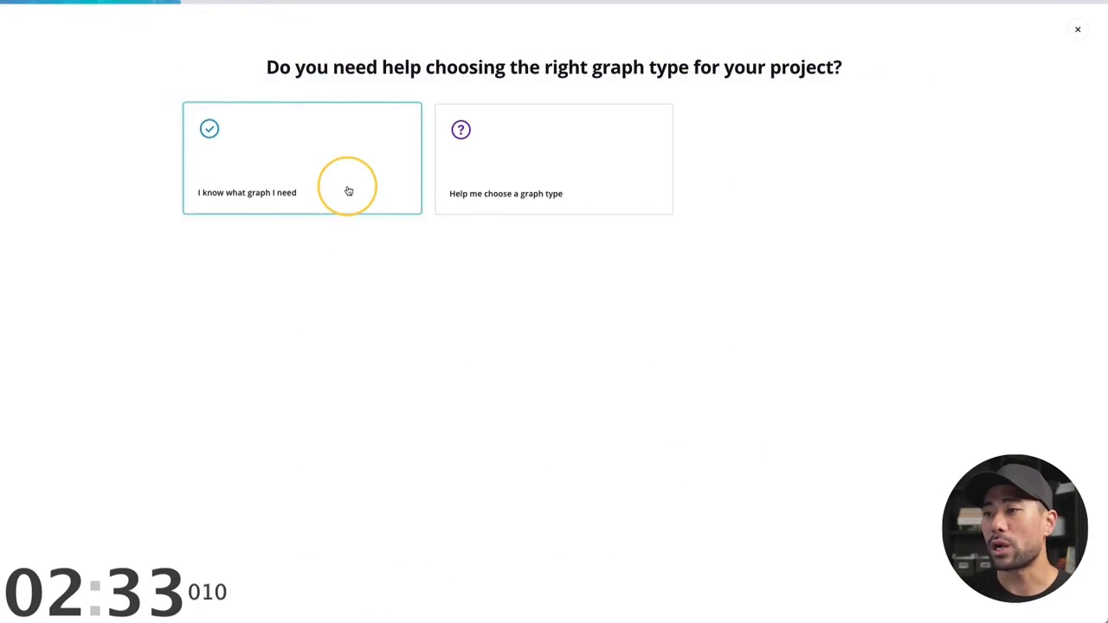
left_click(349, 188)
- Choose the Pie Chart type with the "85% of the Creatives" template and select the pie chart in the new design
scroll(947, 312, "down", 1)
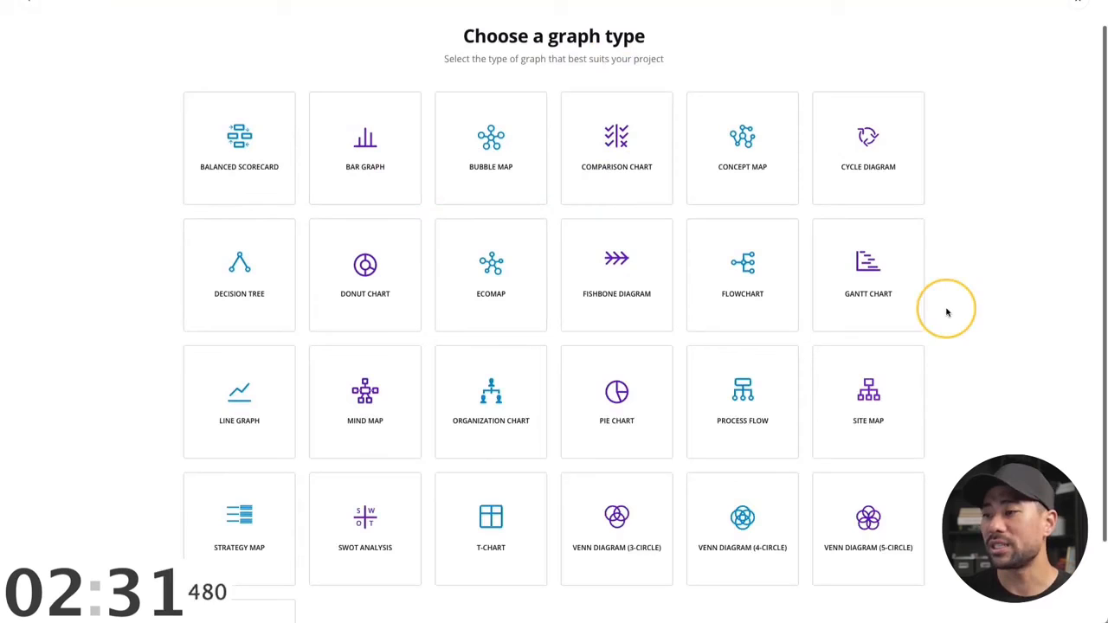
left_click(618, 411)
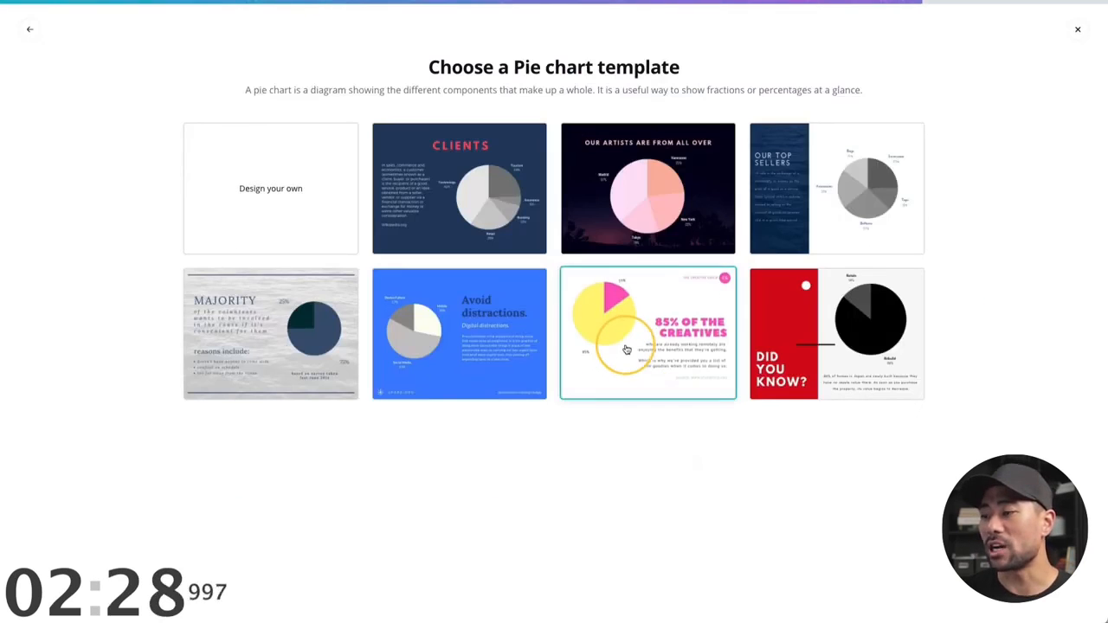
left_click(626, 351)
left_click(455, 219)
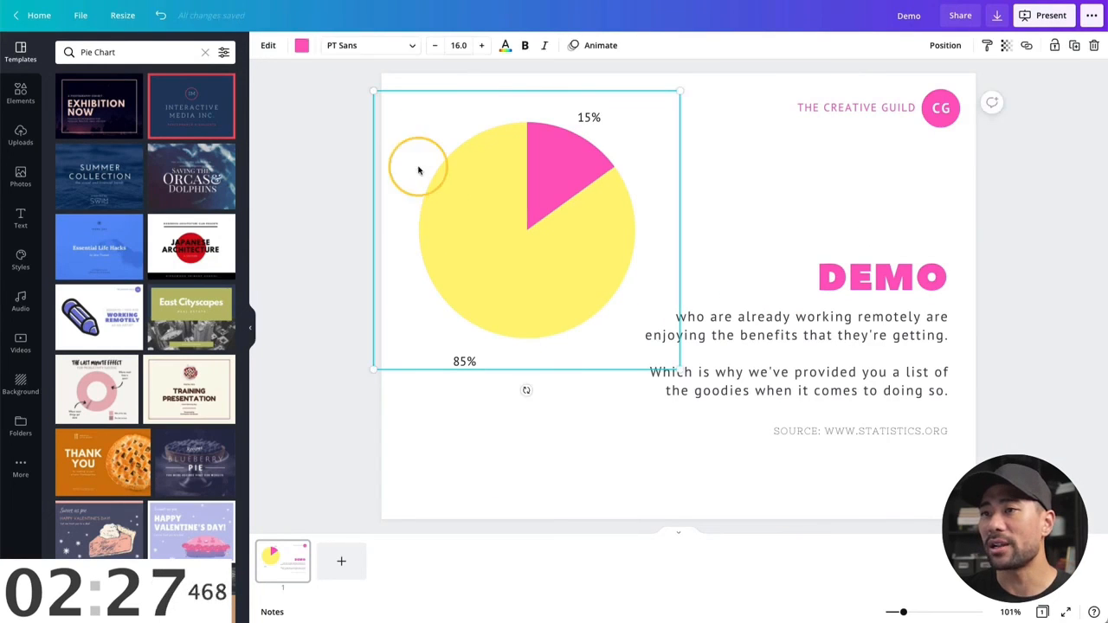
- Change the pie chart's two data values to 10 and 90, replacing the existing figures in its data table
left_click(268, 45)
left_click(145, 123)
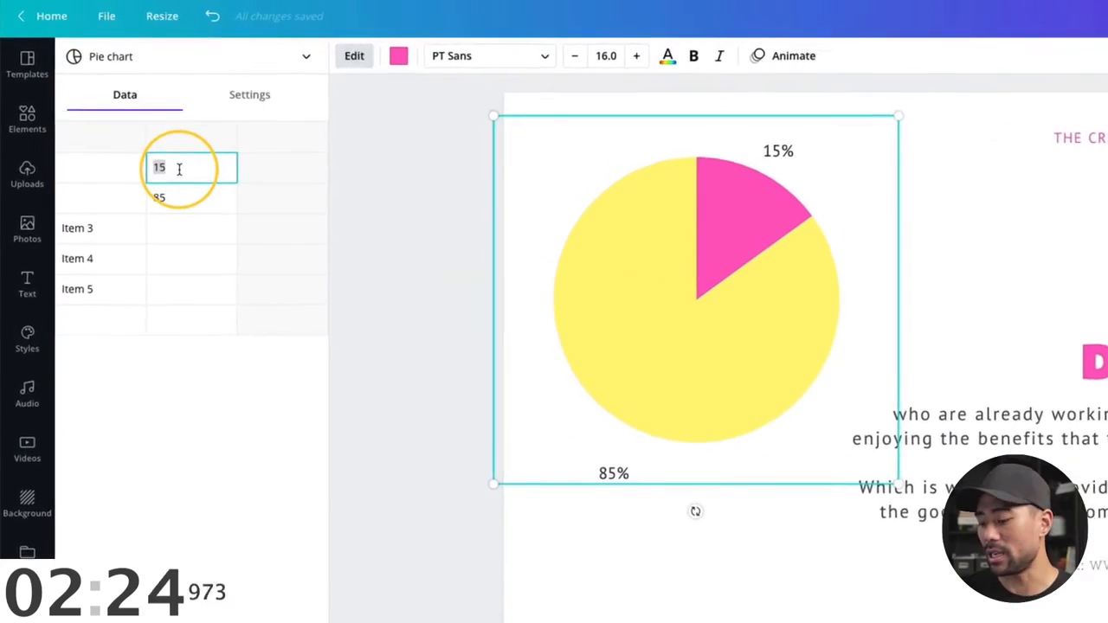
key("BackSpace")
type("0")
left_click(181, 205)
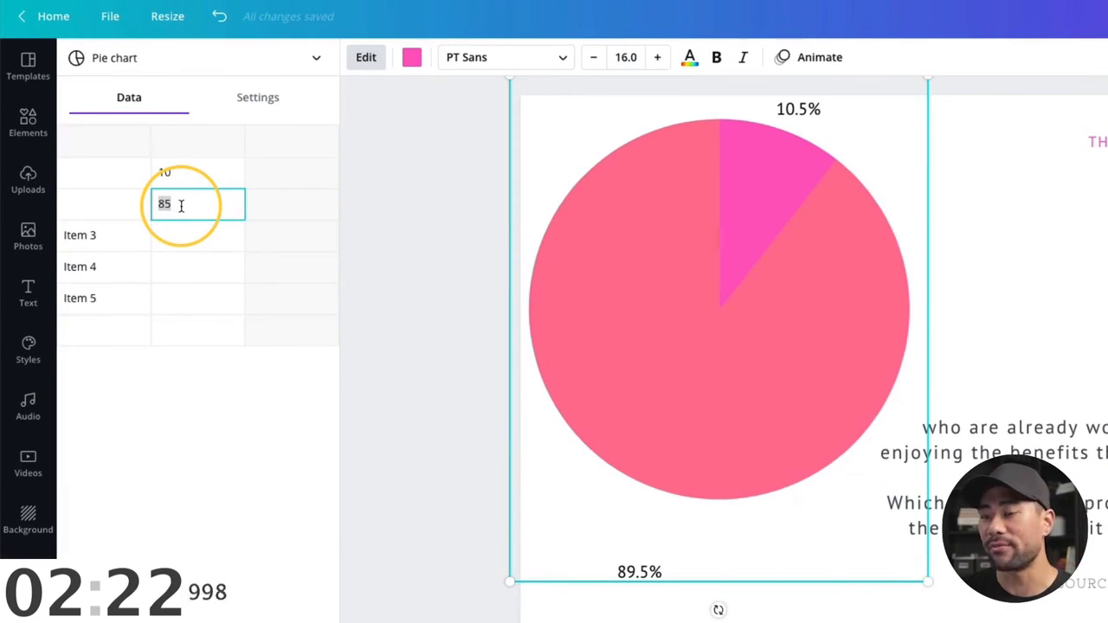
key("Return")
left_click(457, 457)
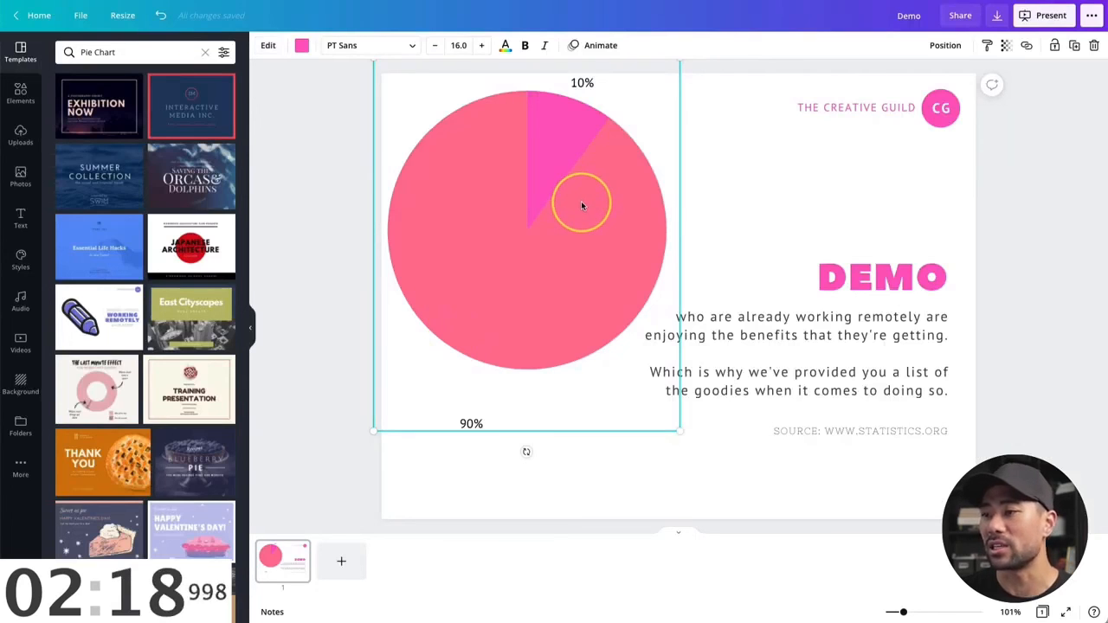
- Recolour the pie chart's bright pink slice with the light turquoise default colour
left_click(321, 289)
left_click(520, 160)
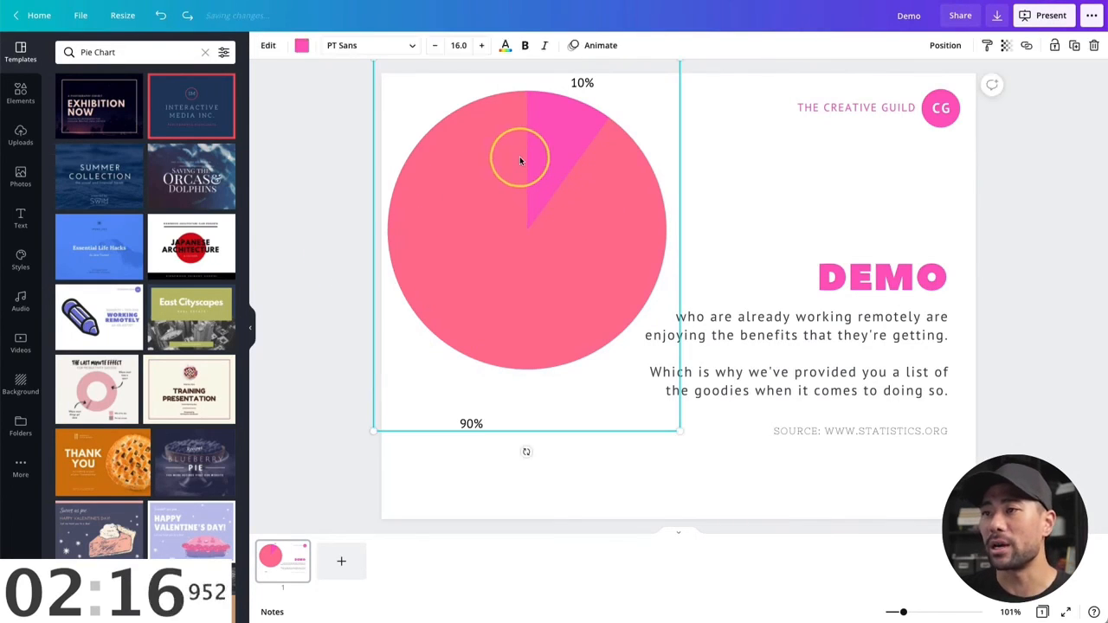
left_click(300, 47)
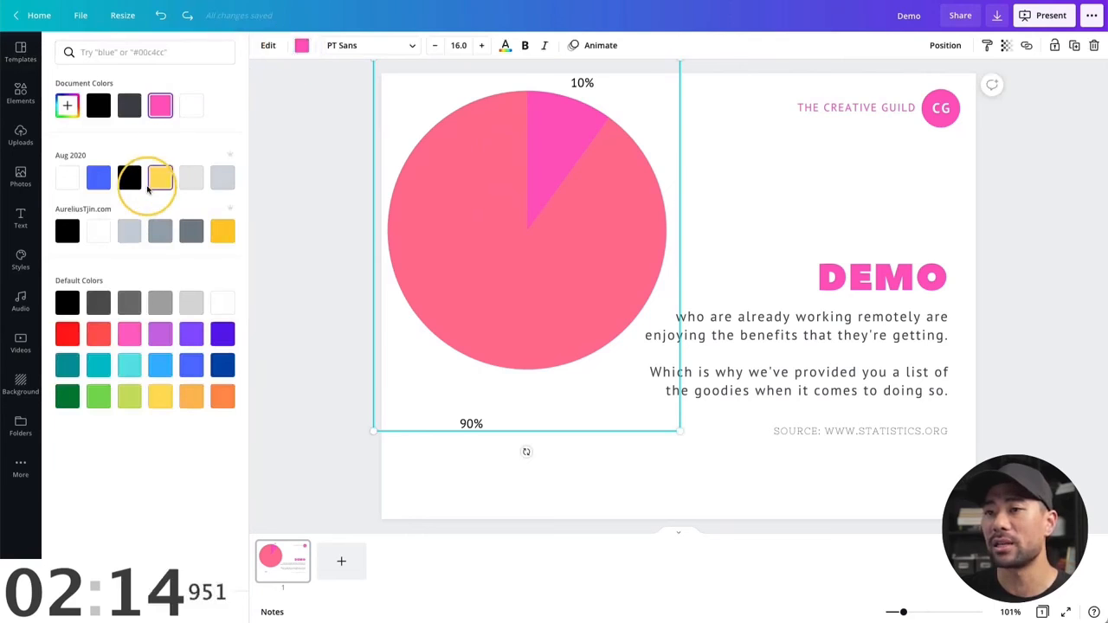
left_click(129, 364)
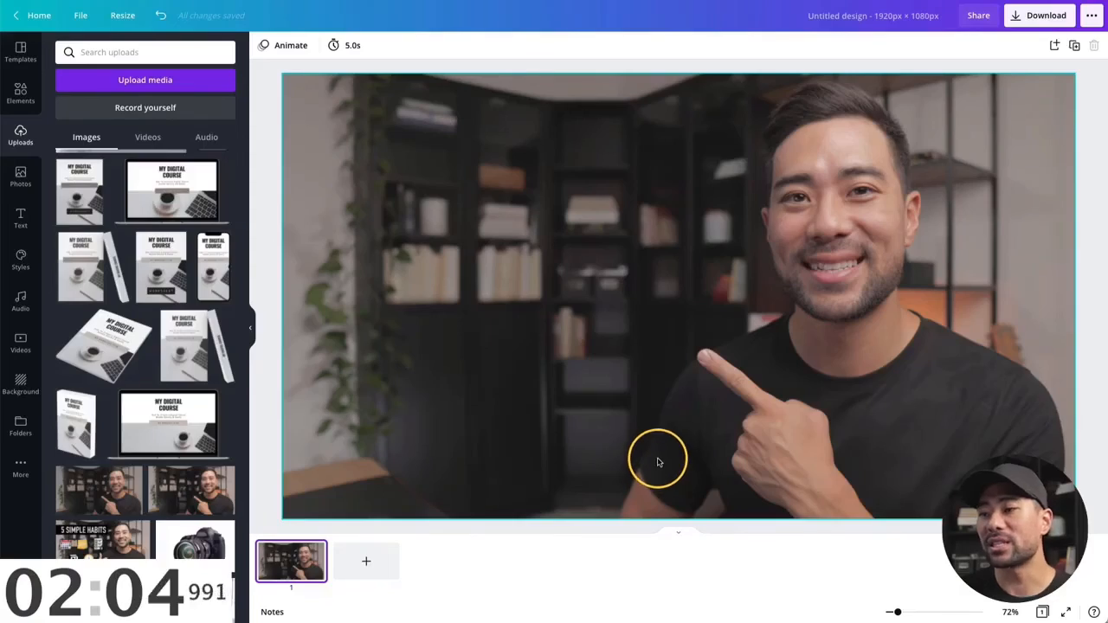
- Apply the Background Remover effect to the photo of the pointing man in front of the bookshelves
left_click(504, 267)
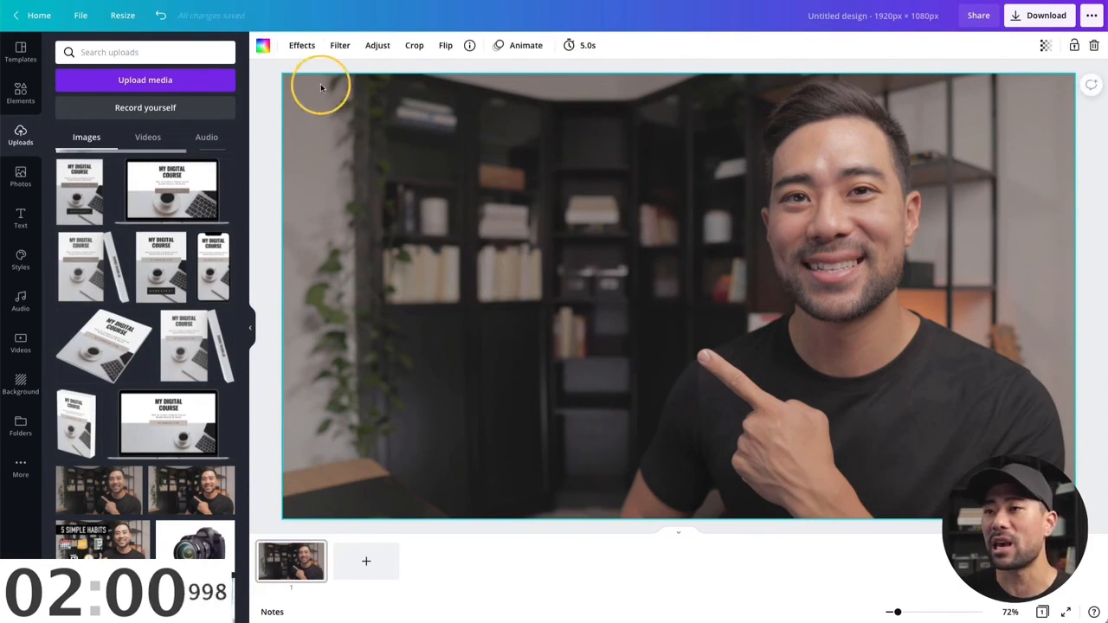
left_click(299, 52)
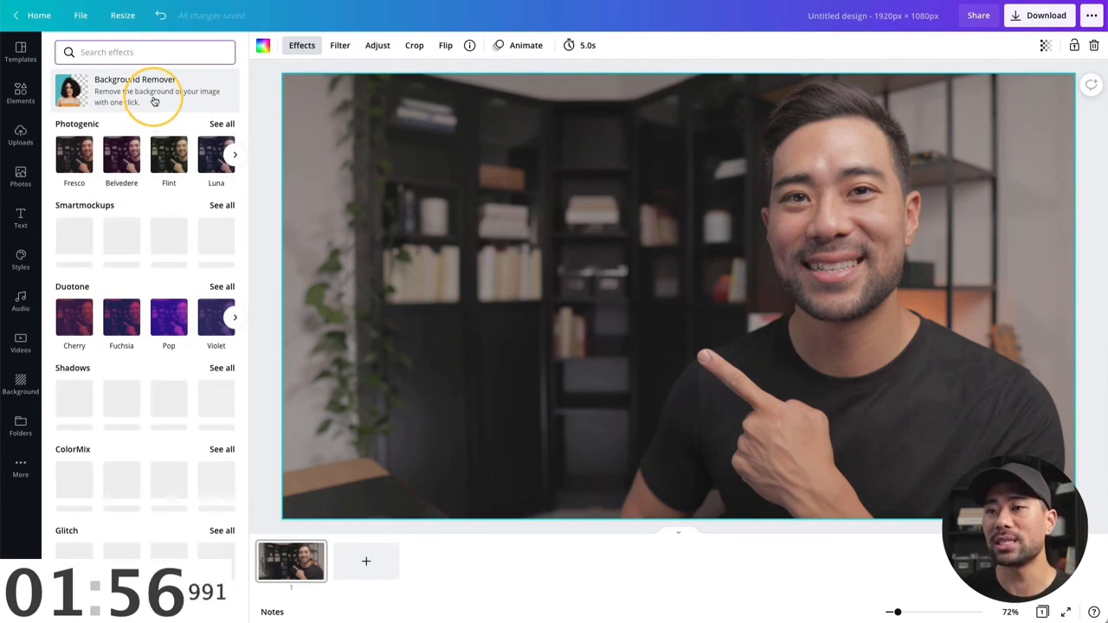
left_click(154, 102)
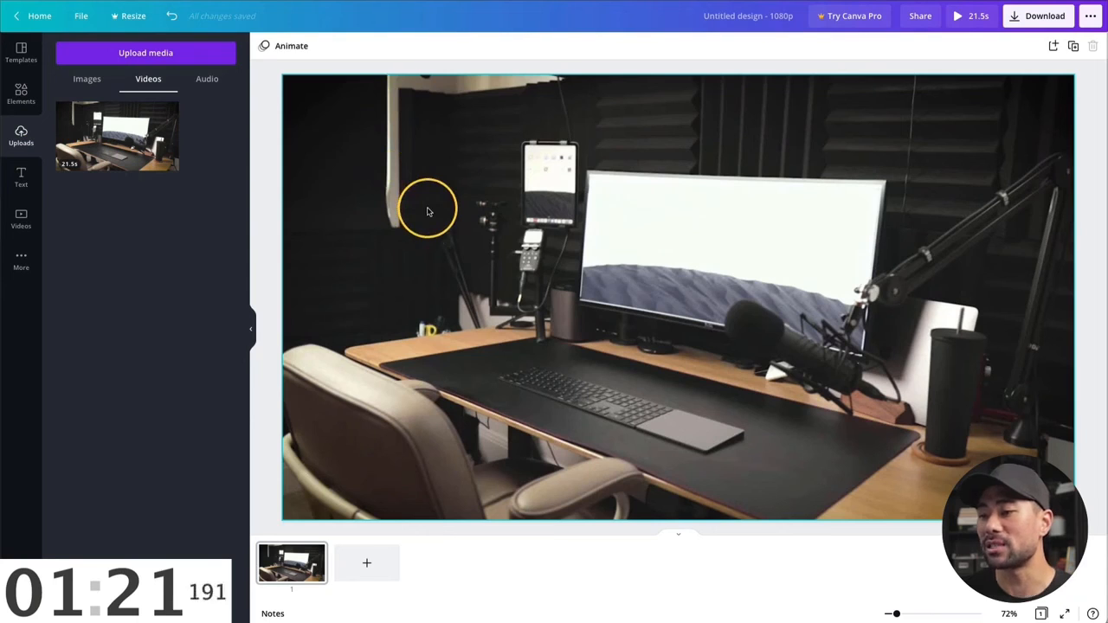
- Trim the desk setup video at both its start and end to a length of 18.5 seconds
left_click(344, 128)
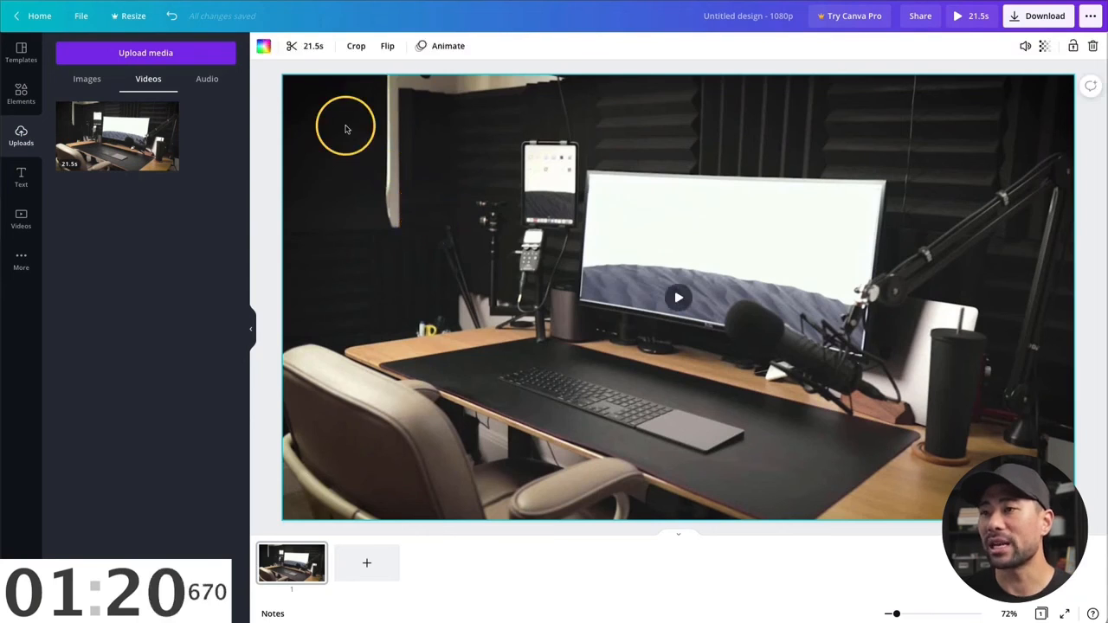
left_click(291, 48)
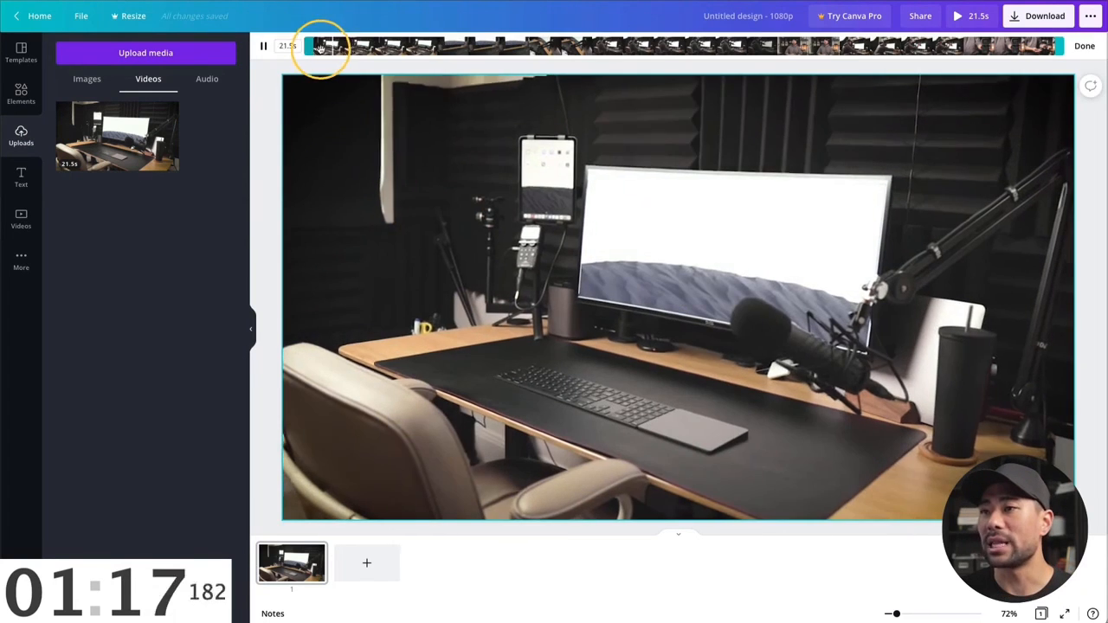
left_click_drag(311, 50, 379, 49)
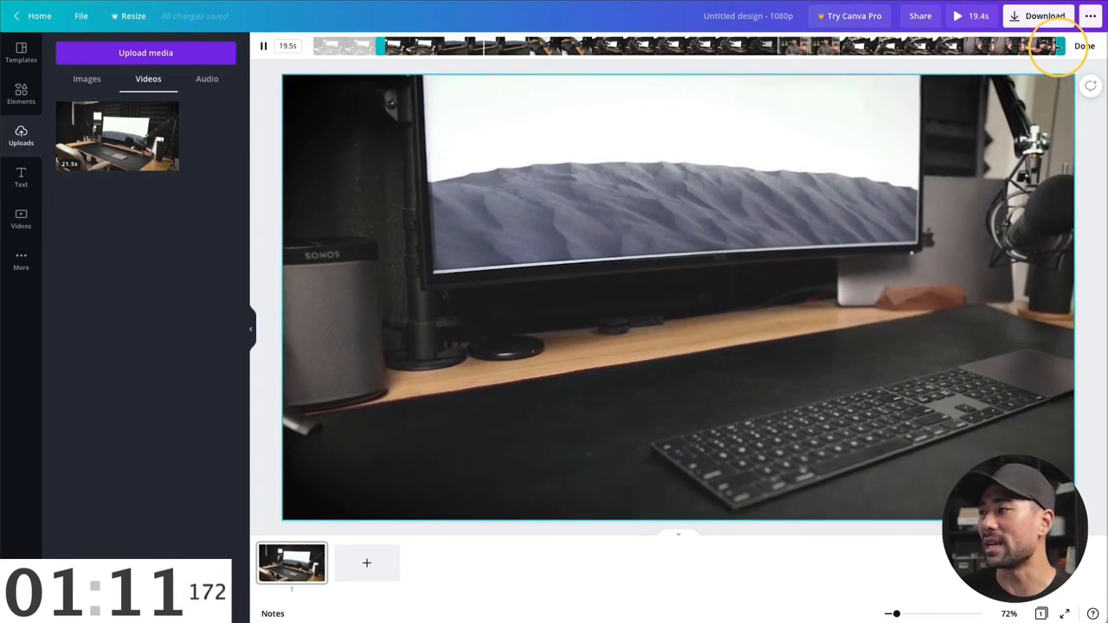
left_click_drag(1058, 48, 1024, 49)
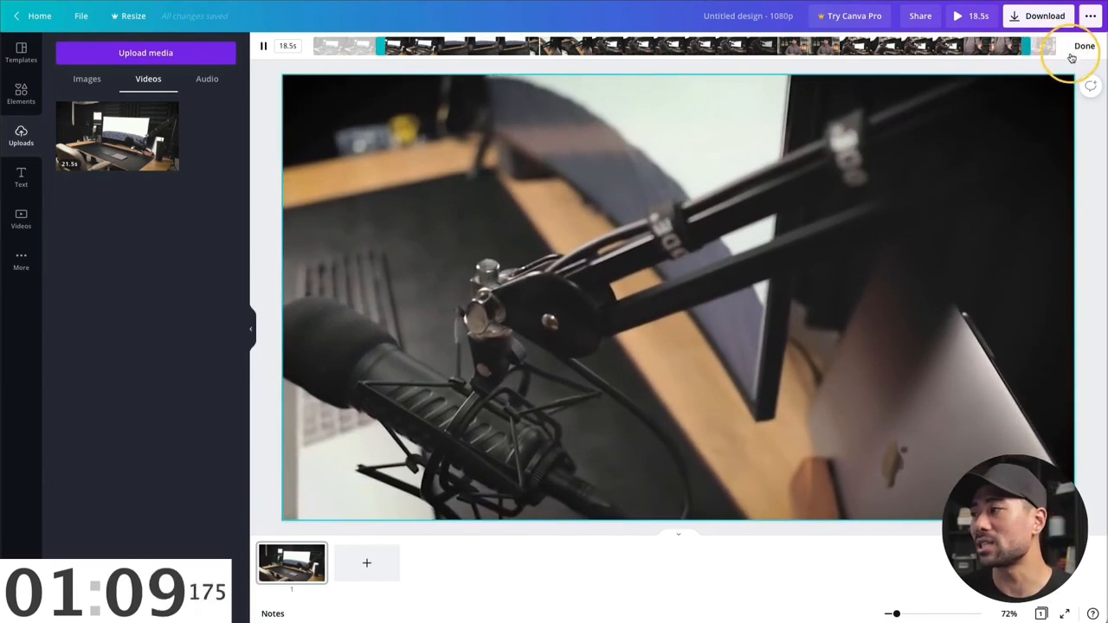
left_click(1080, 45)
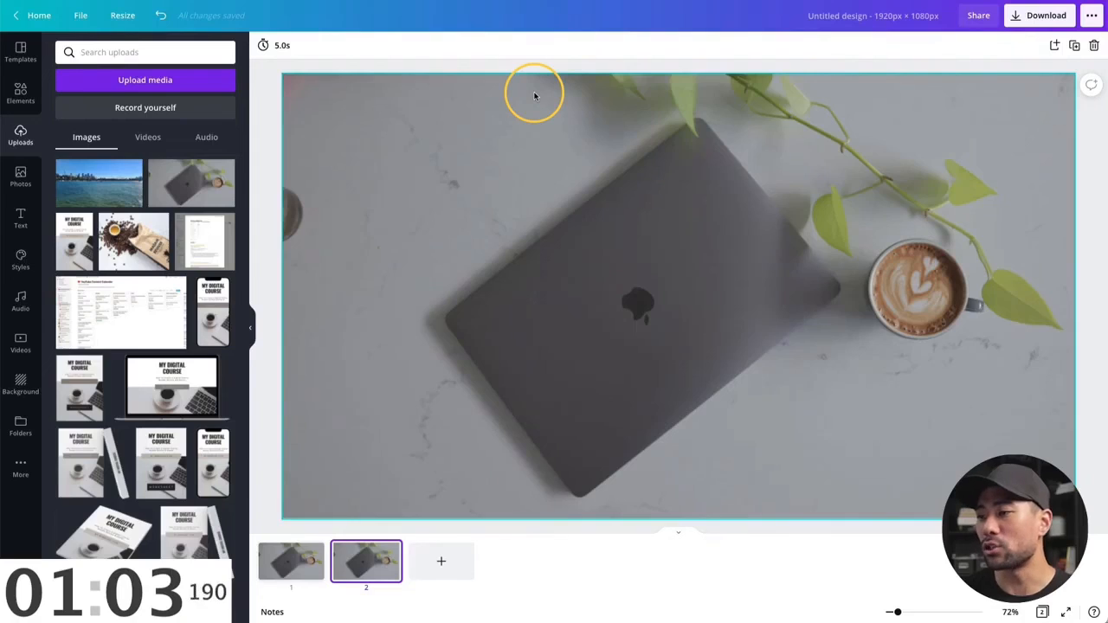
- Adjust page 2's laptop photo to brightness 27, contrast 23, saturation 15 and vignette 38, and compare it with page 1
left_click(334, 115)
left_click(273, 148)
left_click(307, 137)
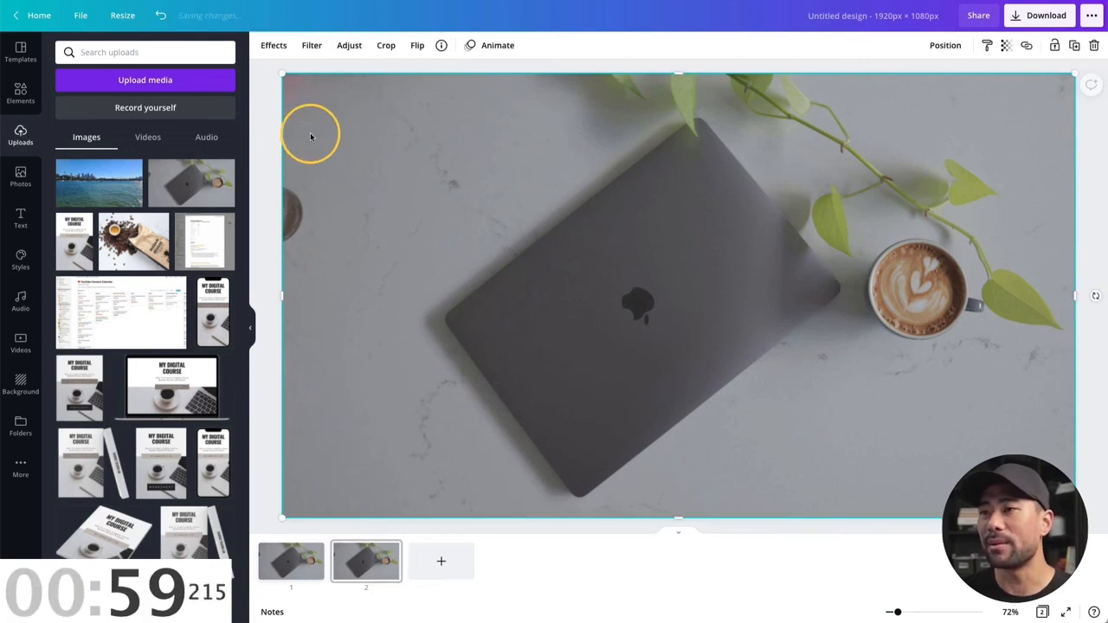
left_click(348, 48)
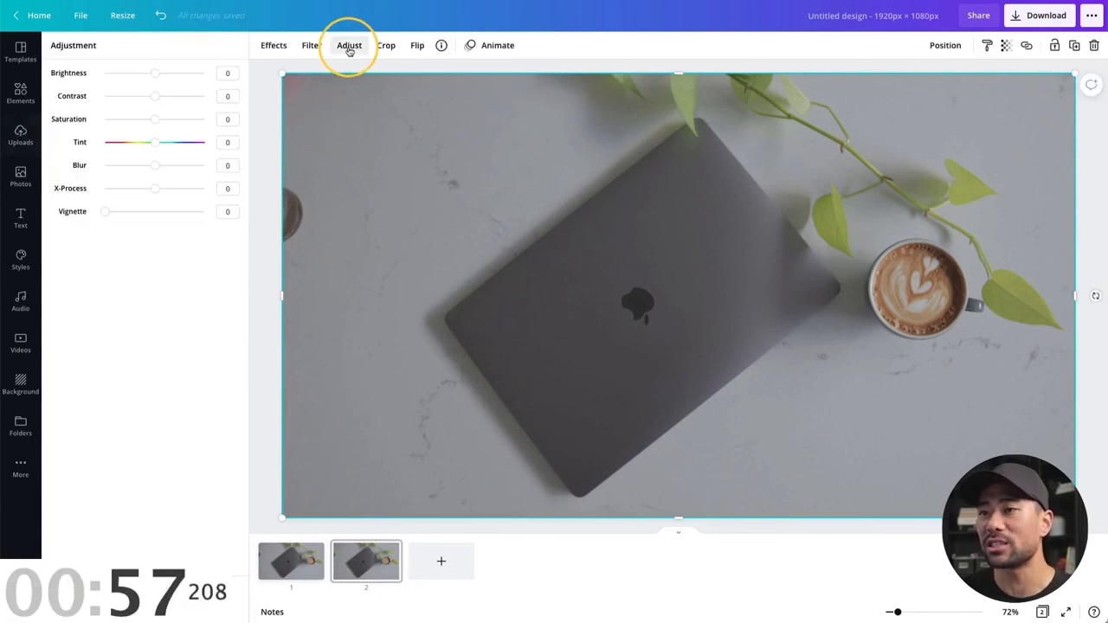
left_click_drag(161, 74, 164, 97)
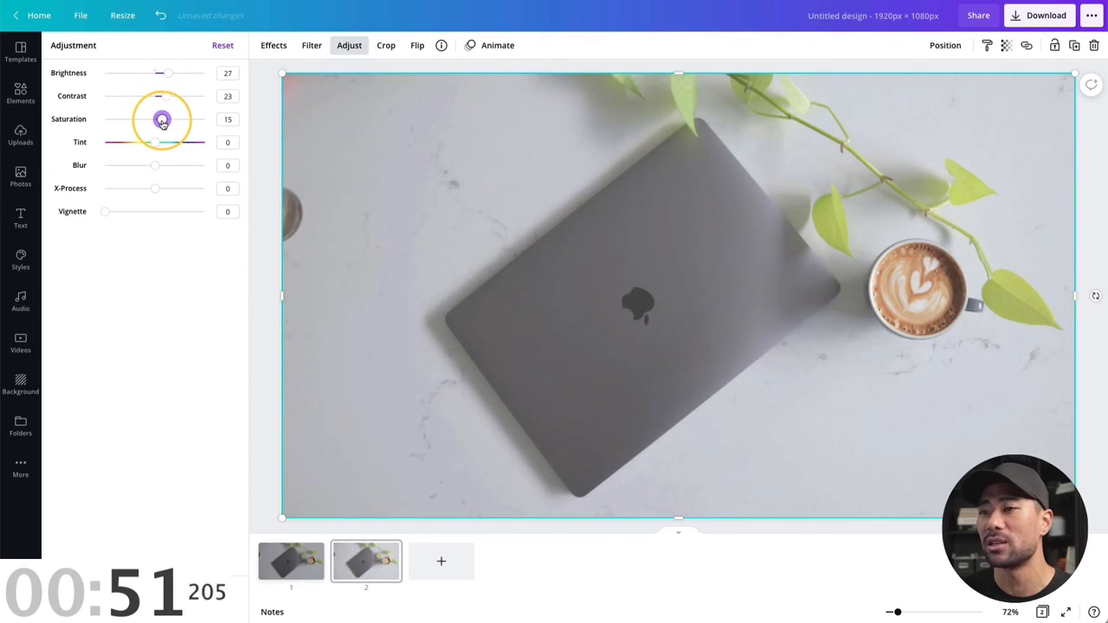
left_click_drag(104, 212, 144, 214)
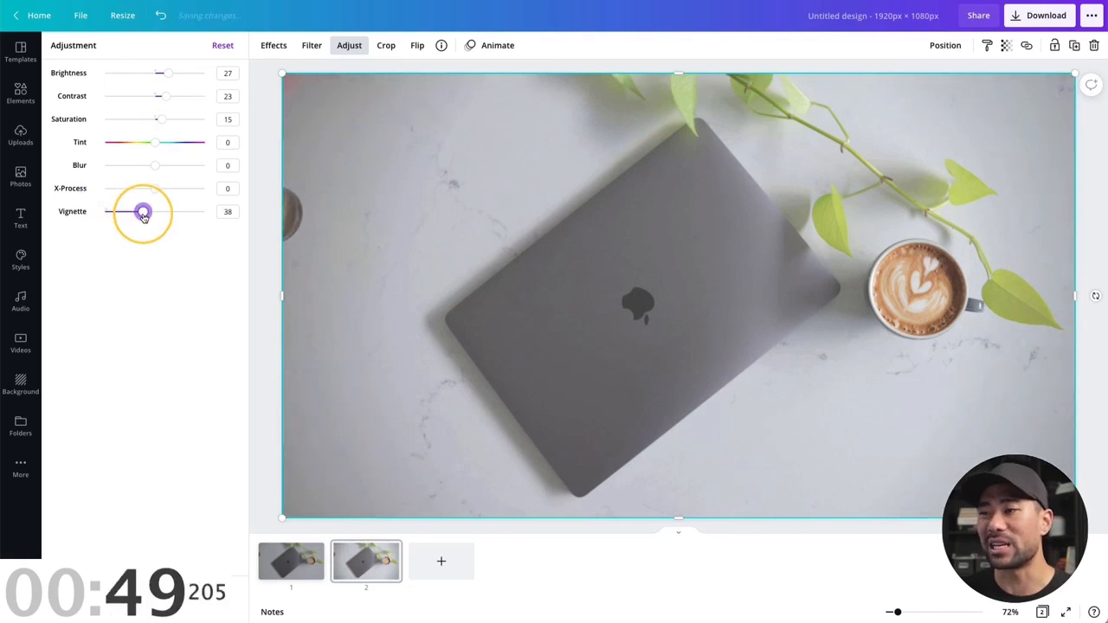
left_click(291, 565)
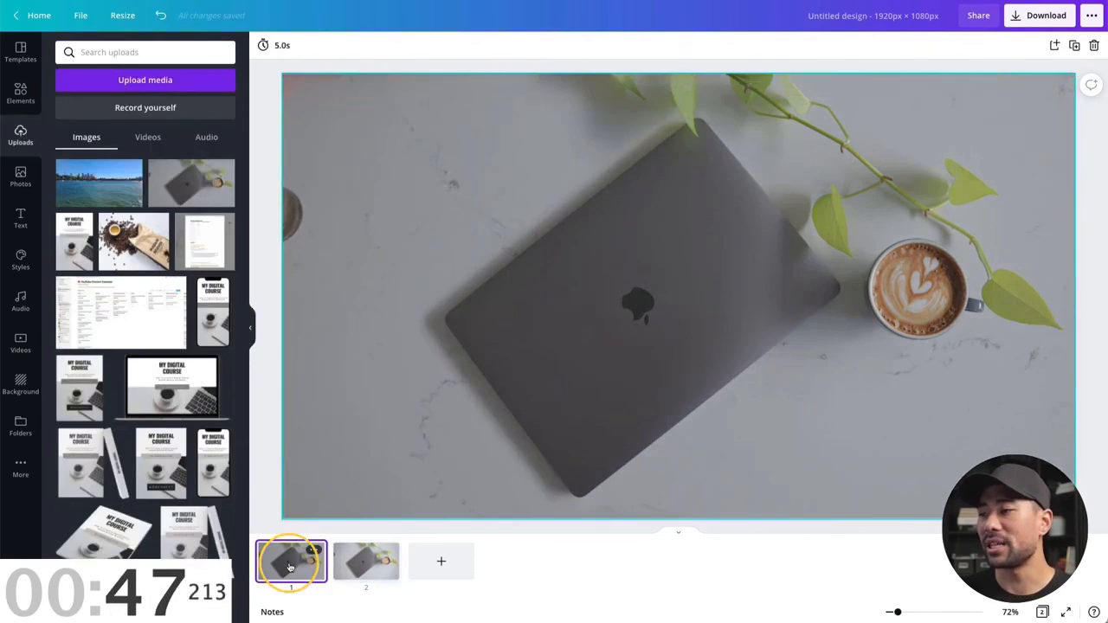
left_click(374, 561)
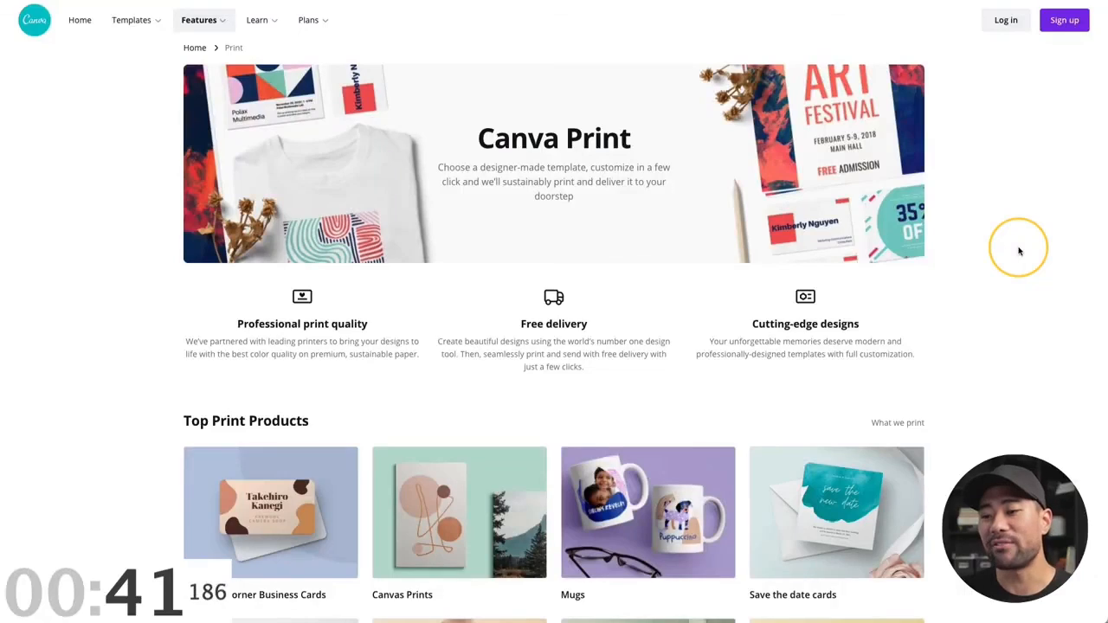
- Look through the Top Print Products on the Canva Print page
scroll(1019, 251, "down", 5)
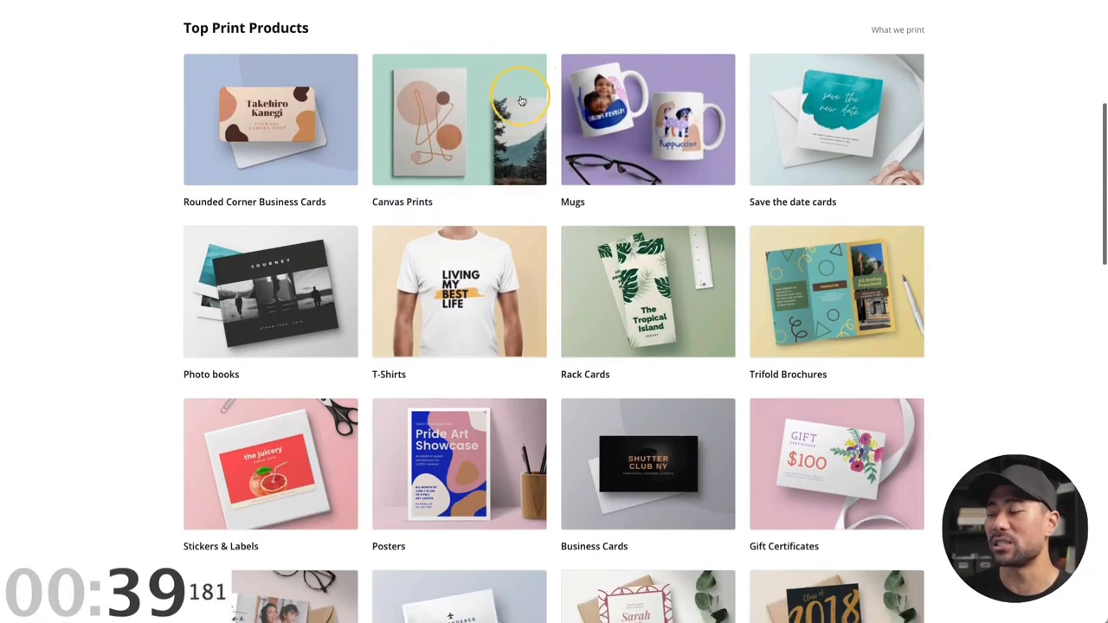
scroll(266, 330, "down", 1)
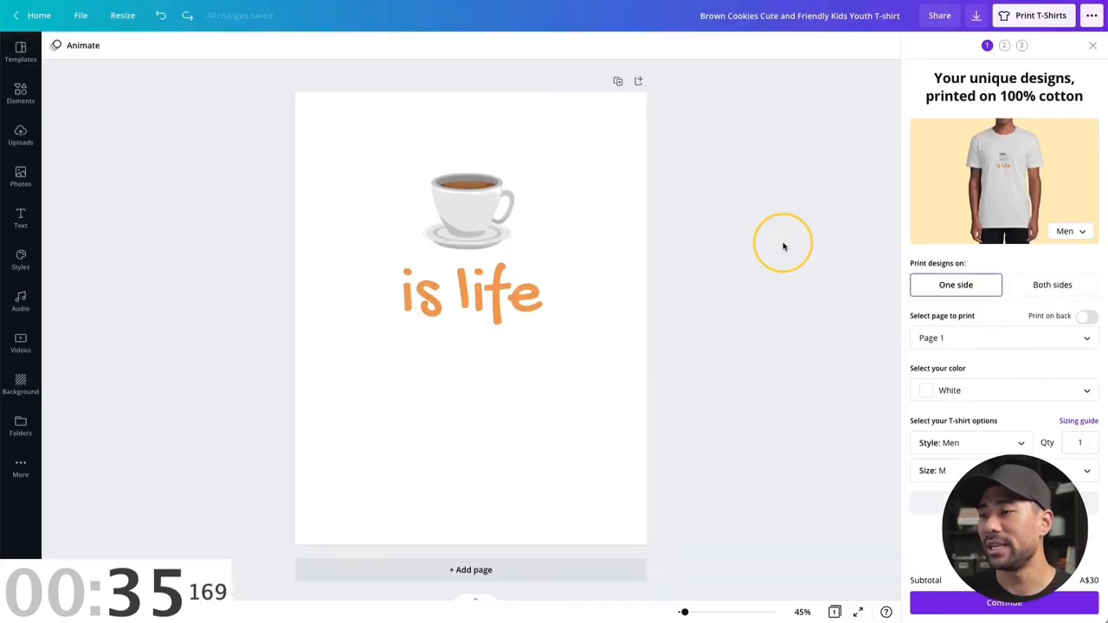
- Review the colour and style options for printing the coffee "is life" T-shirt, and choose size L
left_click(727, 292)
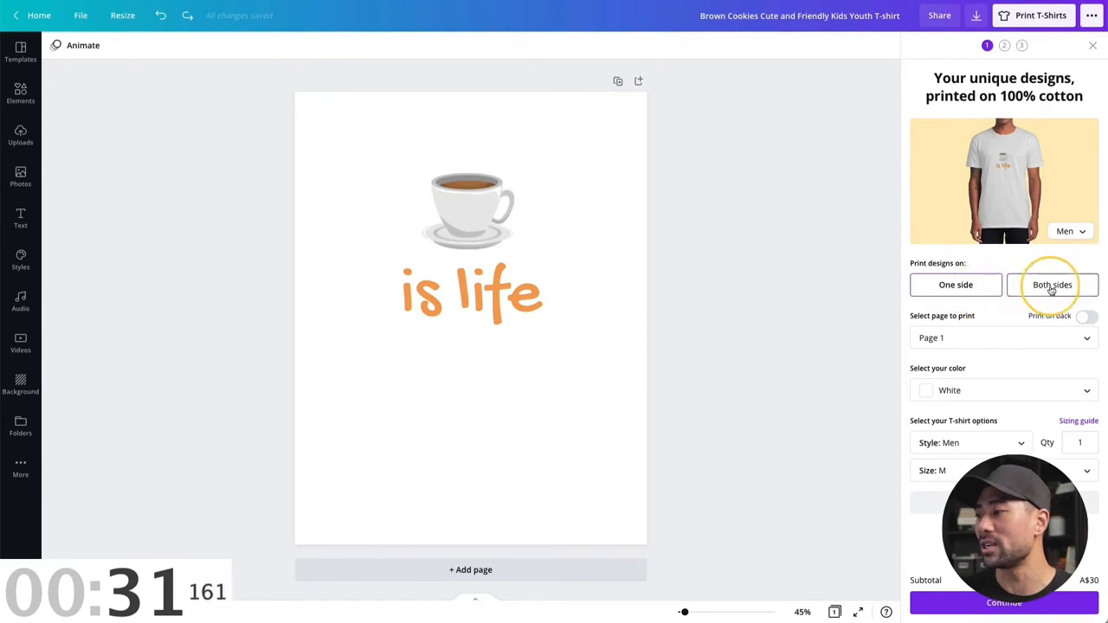
left_click(973, 398)
left_click(959, 423)
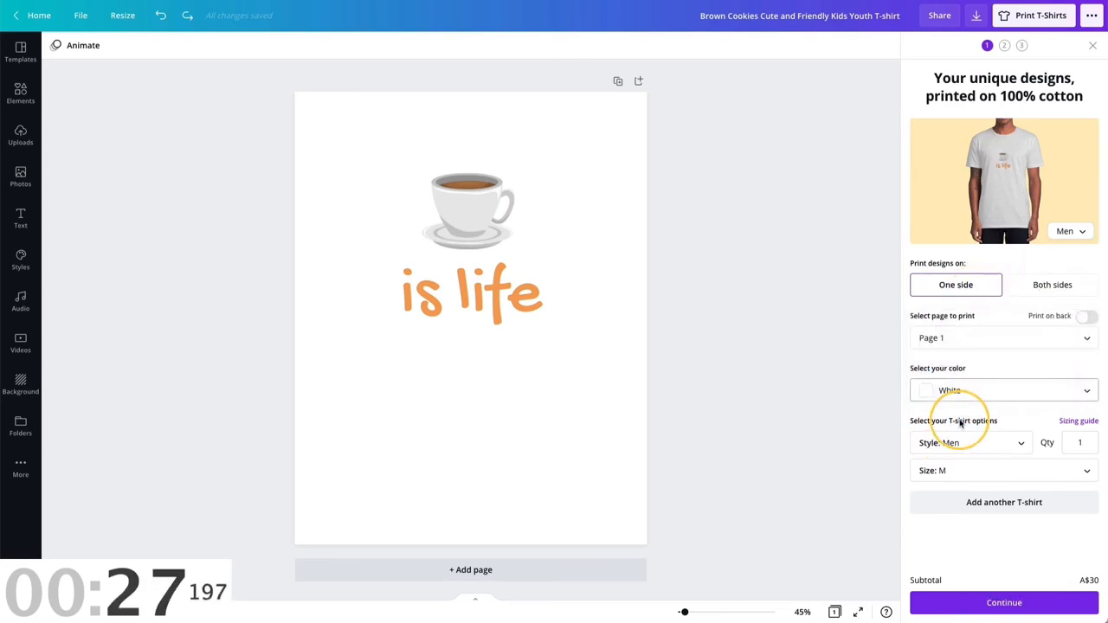
left_click(965, 448)
left_click(988, 473)
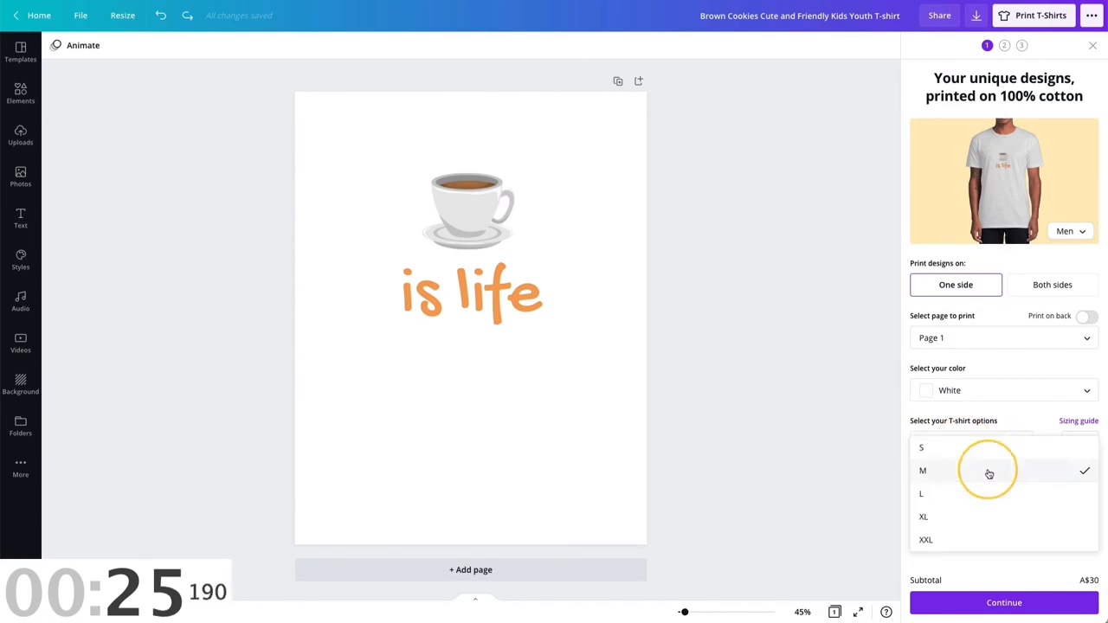
left_click(968, 500)
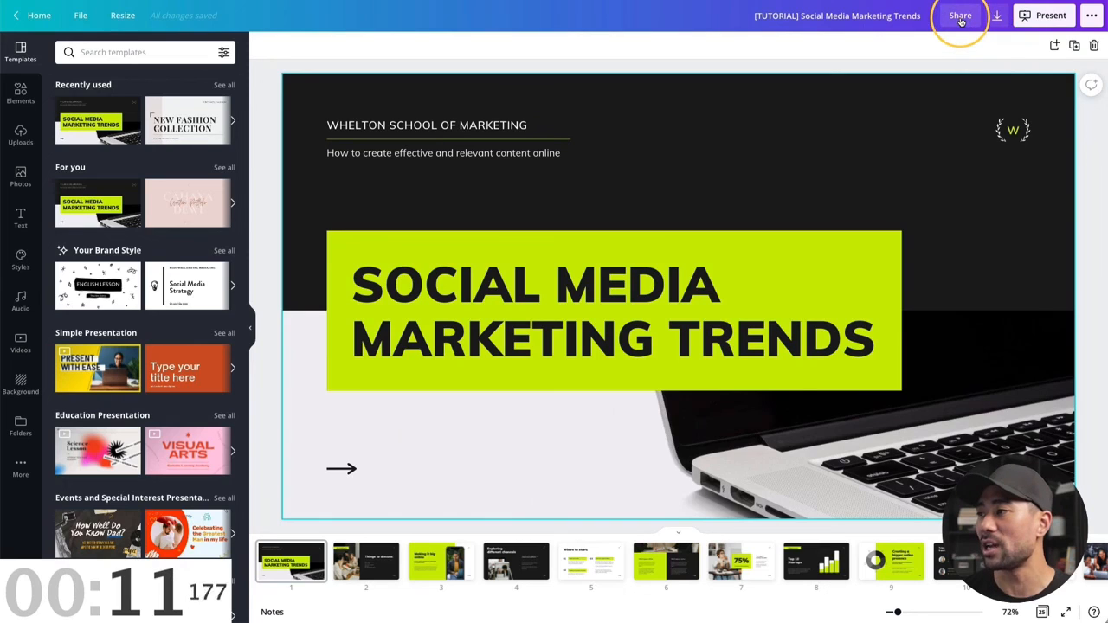
- Copy a "use as template" share link for the Social Media Marketing Trends presentation, paste it into a blank text document and select it
left_click(960, 19)
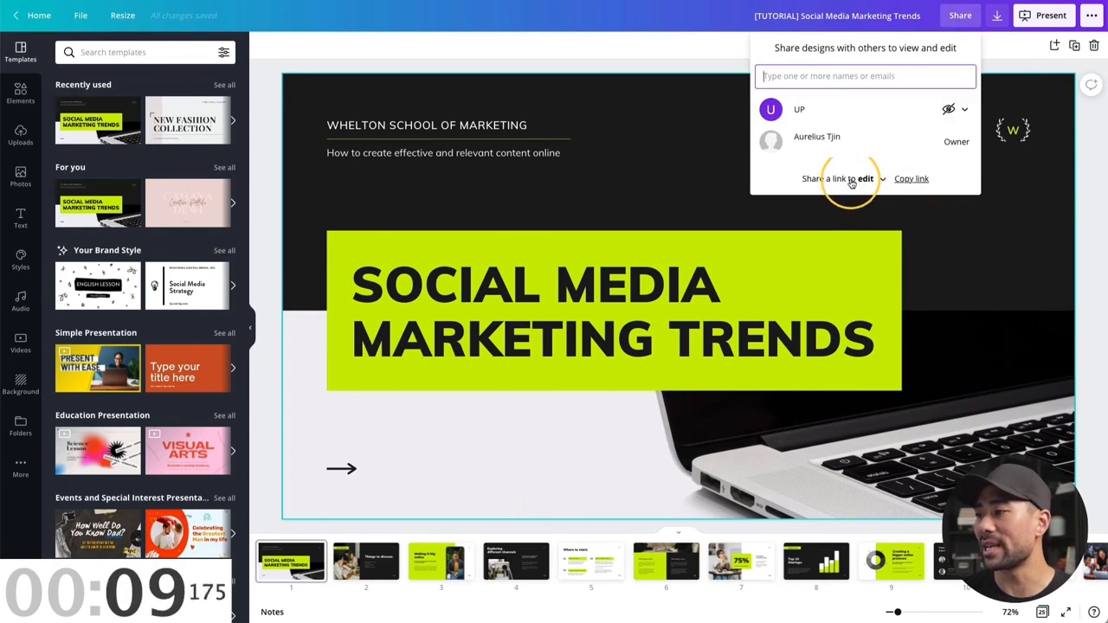
left_click(851, 180)
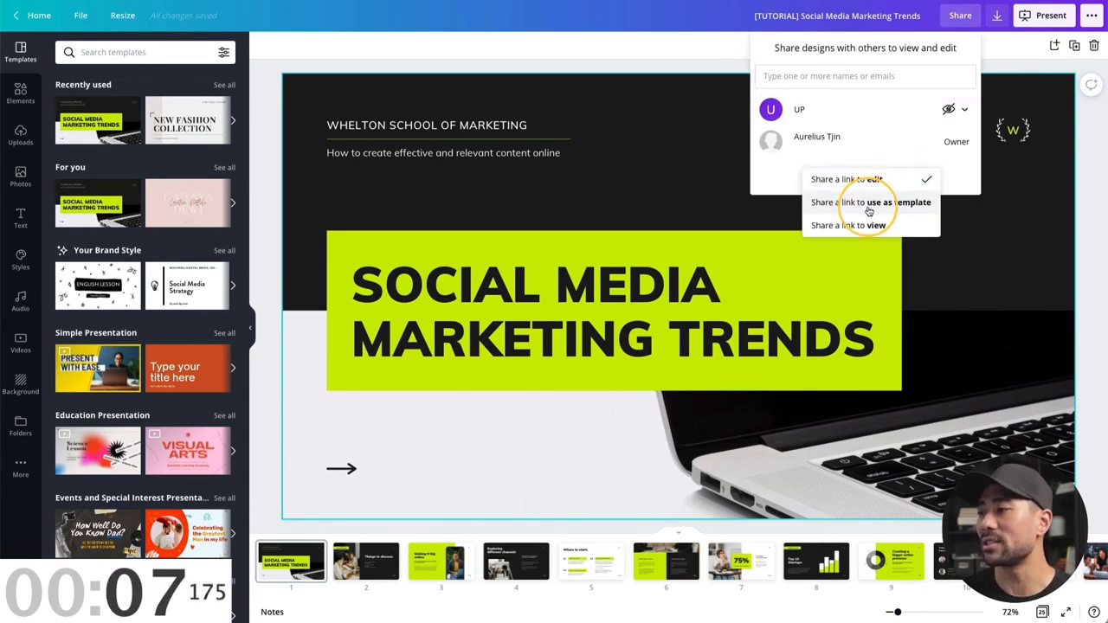
left_click(869, 204)
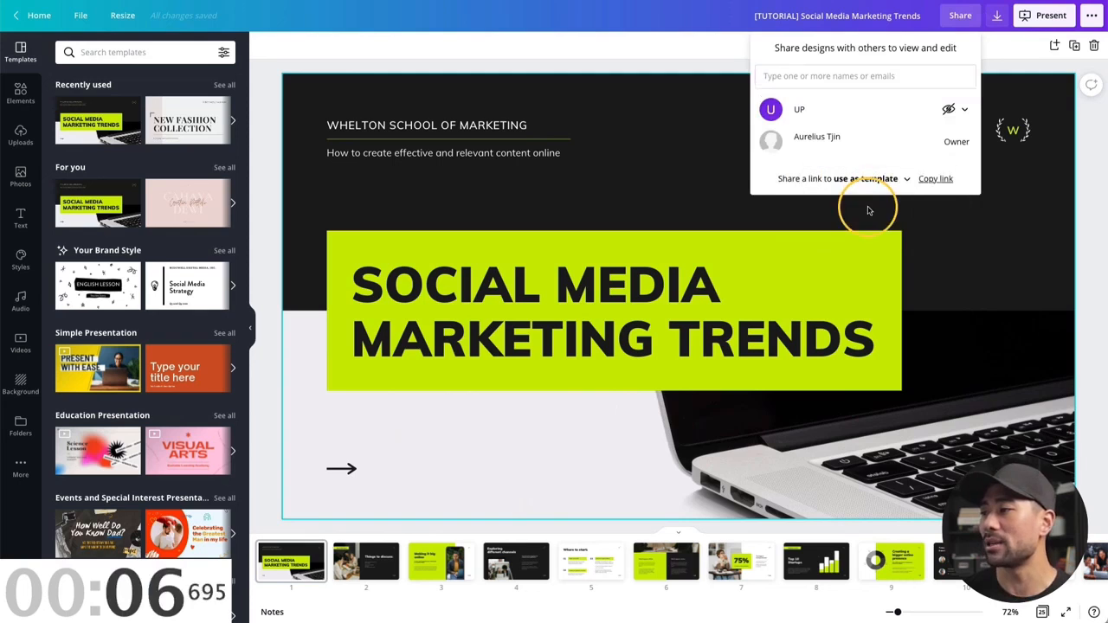
left_click(937, 181)
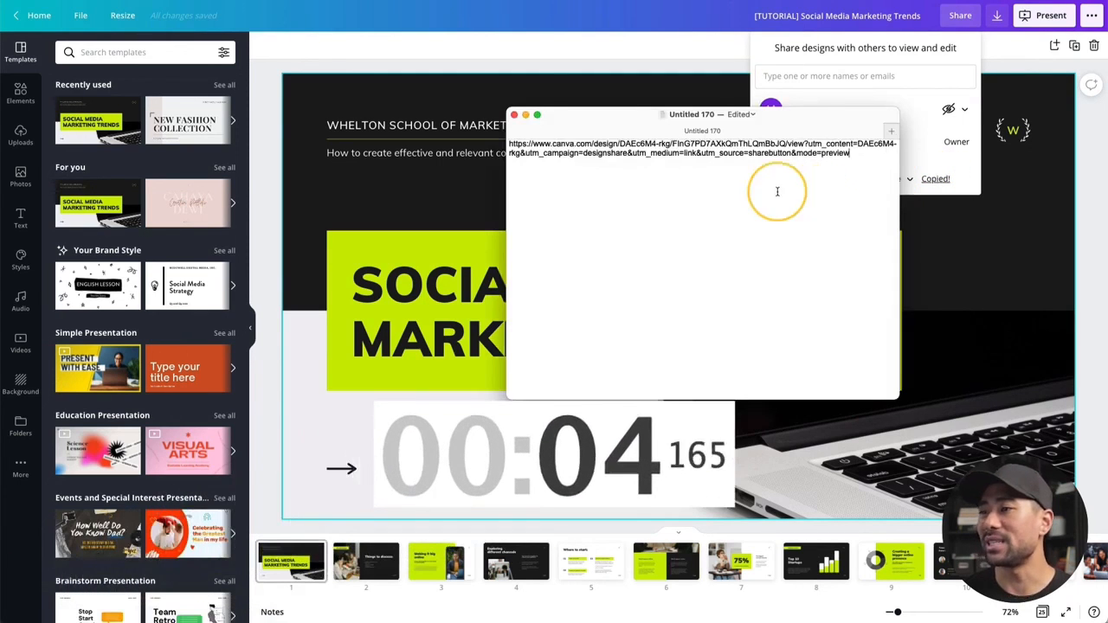
left_click_drag(776, 191, 500, 141)
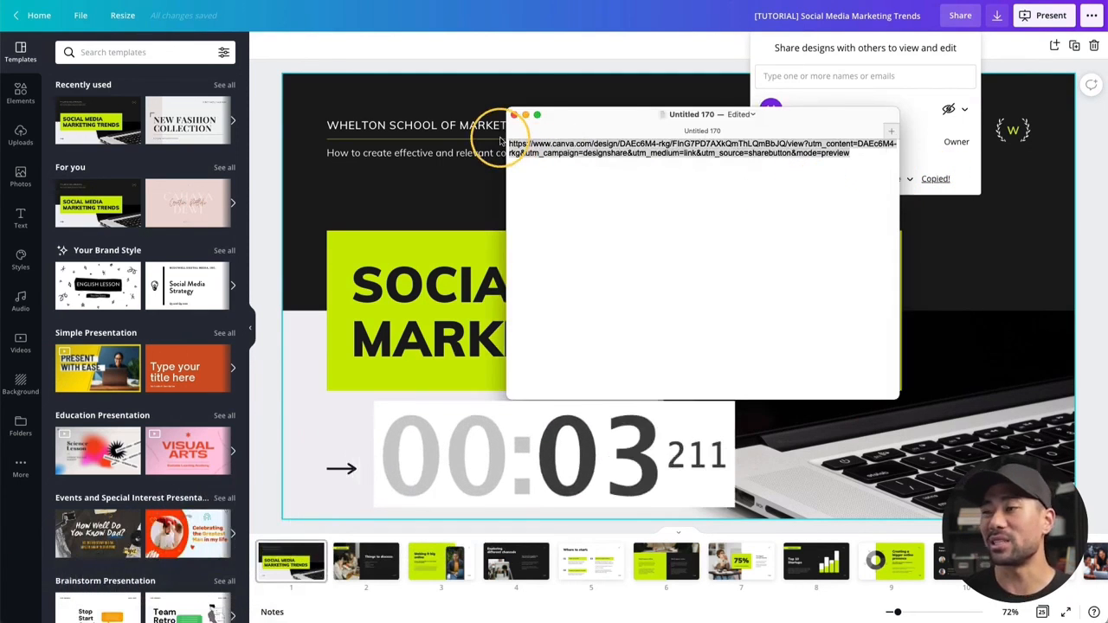